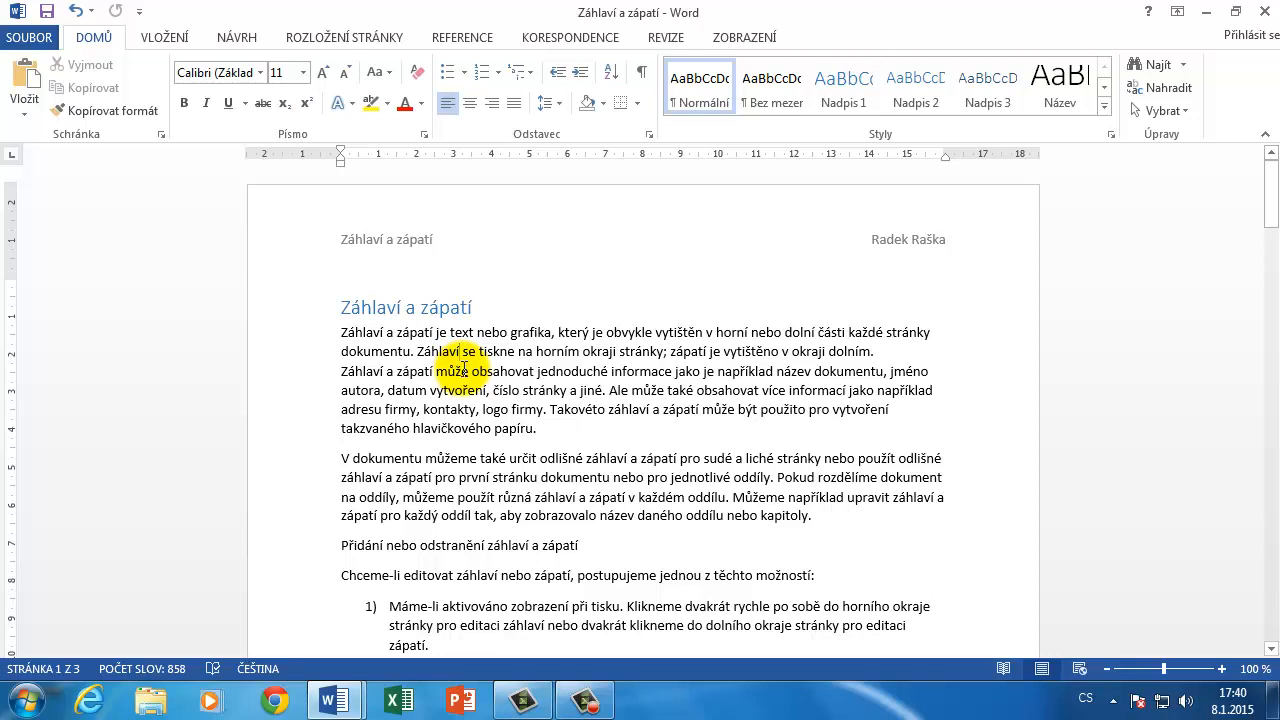
Step: Review the headers and the page-number footers throughout the document's pages
{"action": "left_click", "coordinate": [460, 351]}
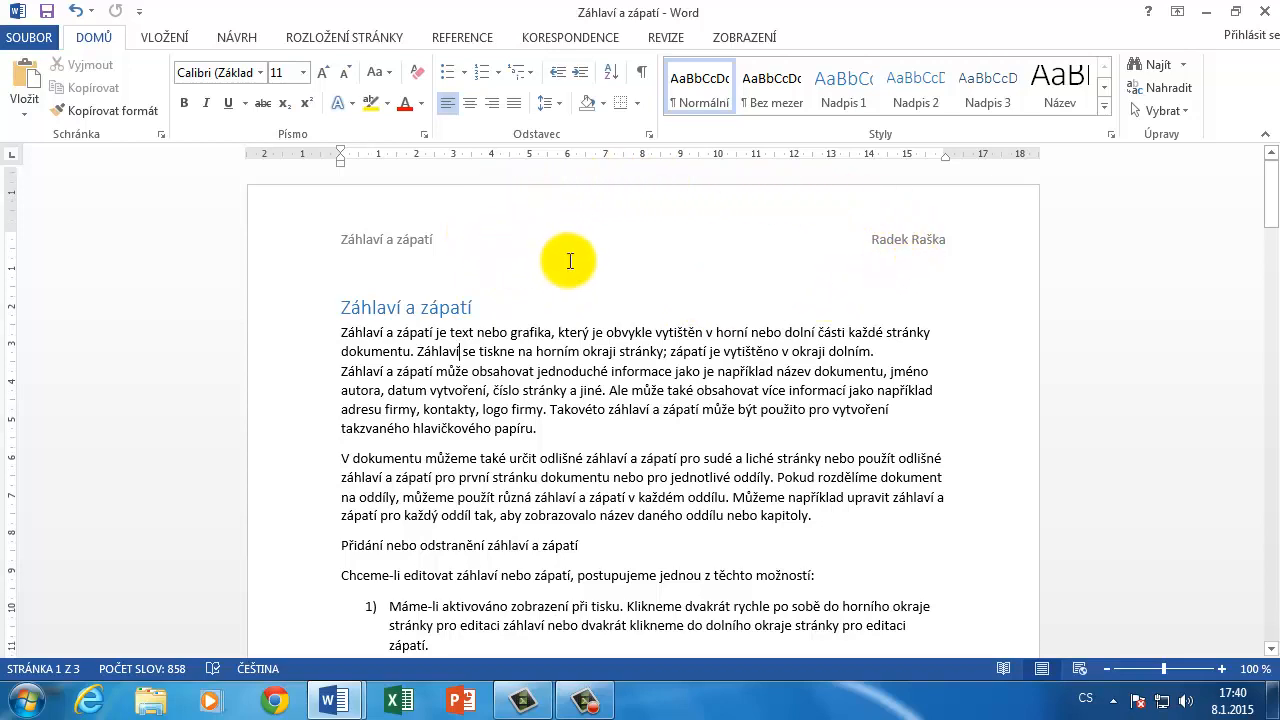
{"action": "scroll", "coordinate": [570, 262], "scroll_direction": "down", "scroll_amount": 15}
{"action": "scroll", "coordinate": [575, 293], "scroll_direction": "down", "scroll_amount": 2}
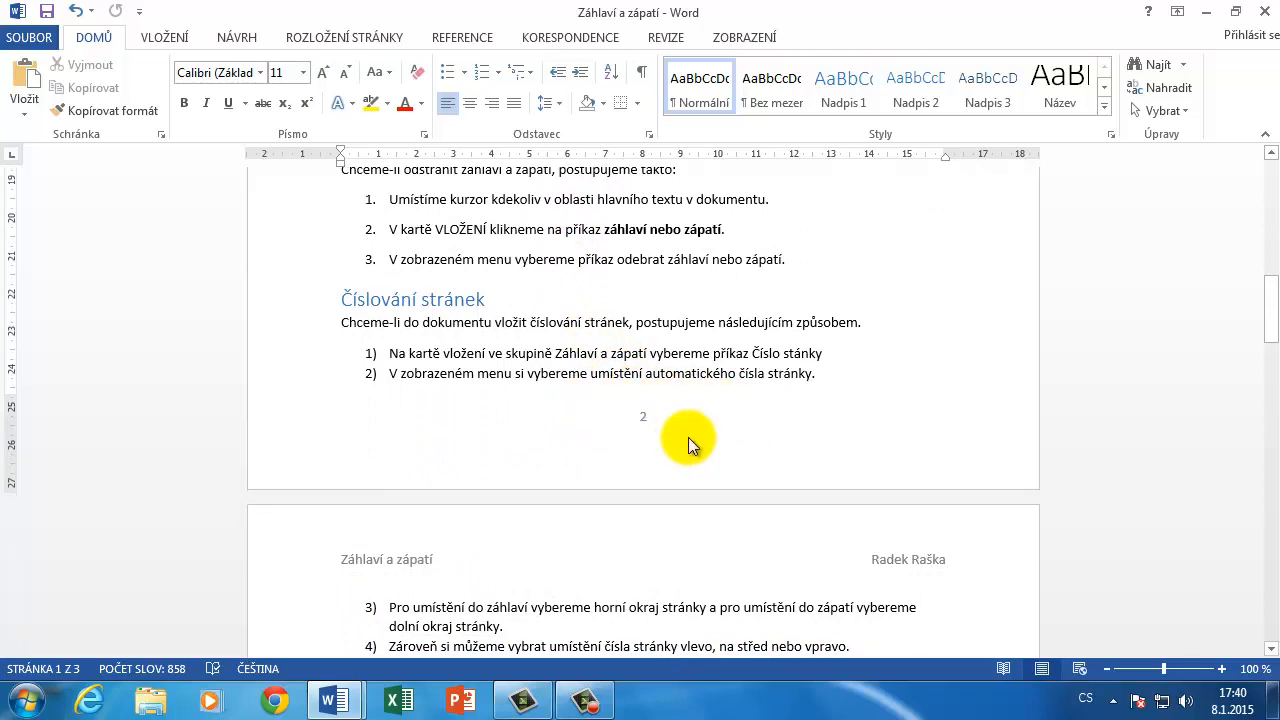
{"action": "scroll", "coordinate": [688, 437], "scroll_direction": "down", "scroll_amount": 5}
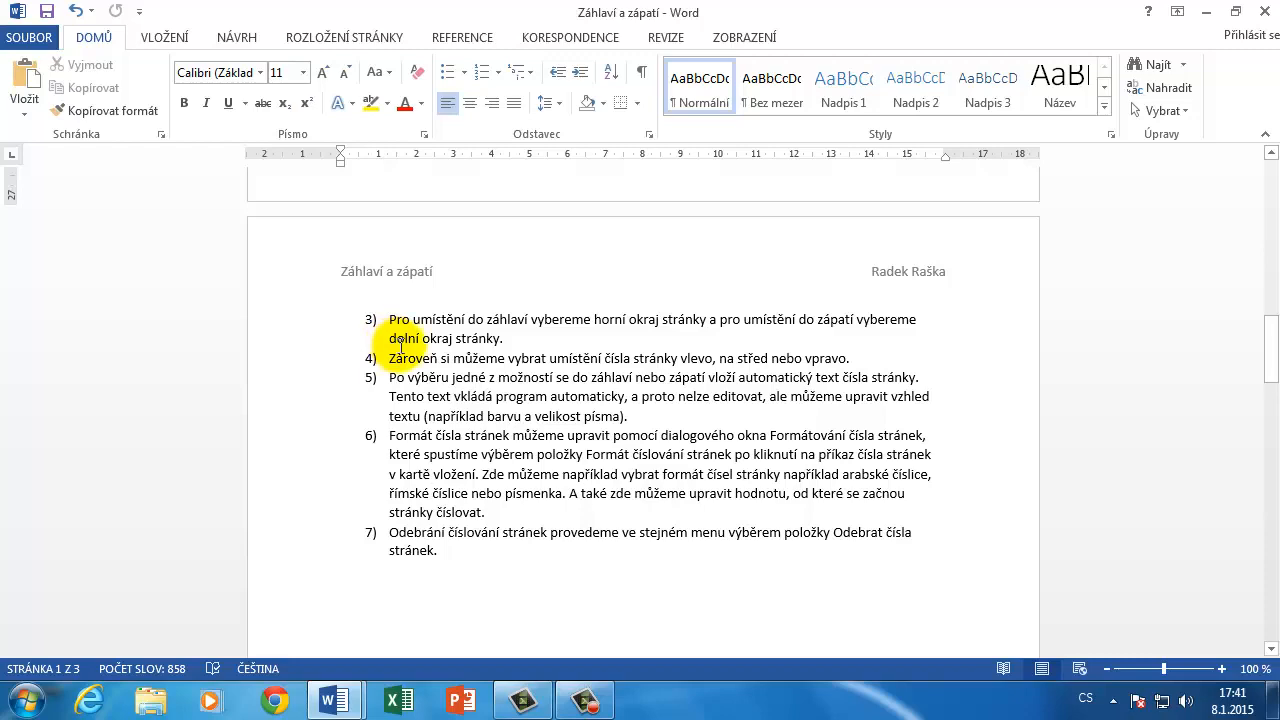
{"action": "scroll", "coordinate": [402, 346], "scroll_direction": "down", "scroll_amount": 8}
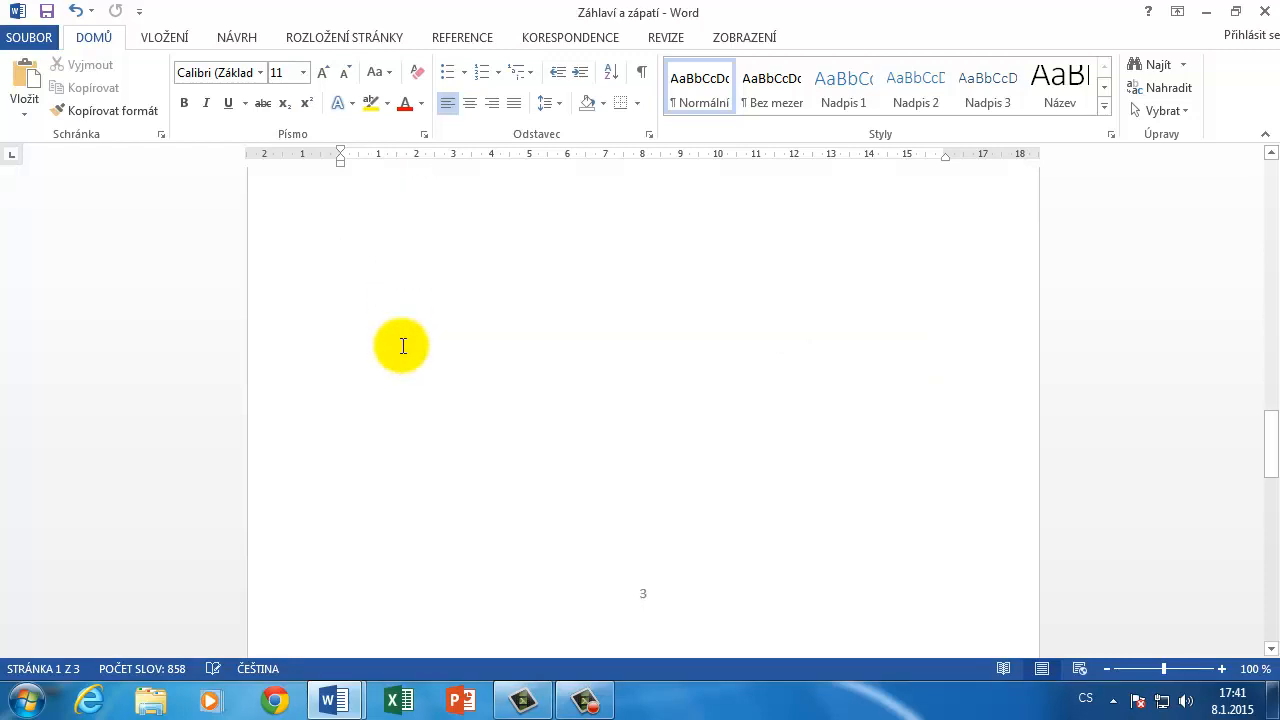
{"action": "scroll", "coordinate": [402, 346], "scroll_direction": "down", "scroll_amount": 1}
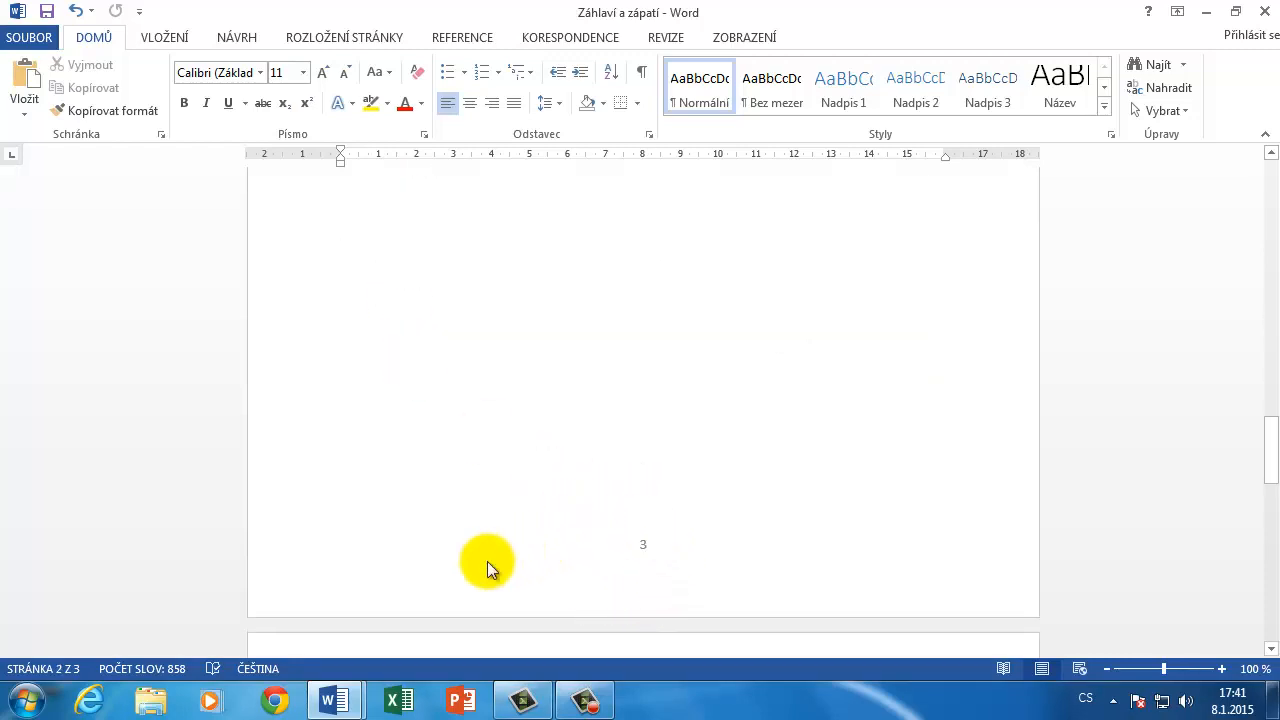
Step: Switch to the Dokument1 letterhead document and examine its header and footer
{"action": "mouse_move", "coordinate": [334, 698]}
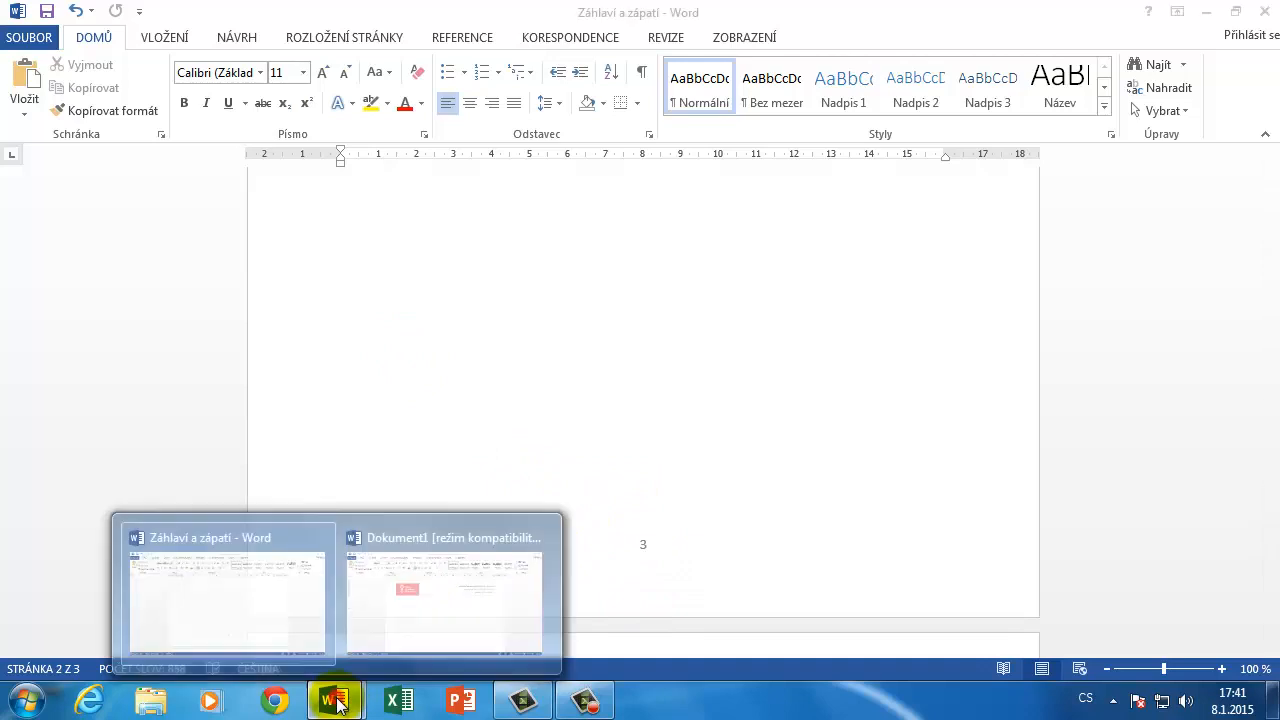
{"action": "left_click", "coordinate": [418, 610]}
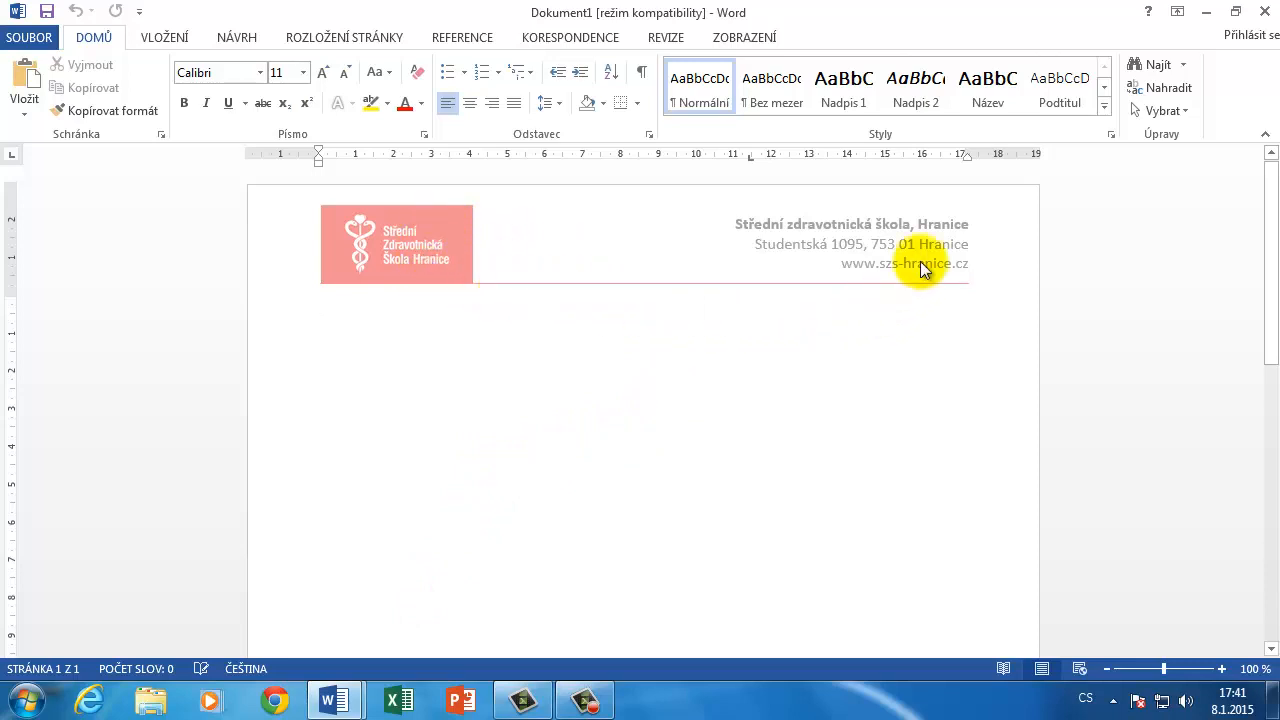
{"action": "scroll", "coordinate": [576, 407], "scroll_direction": "down", "scroll_amount": 5}
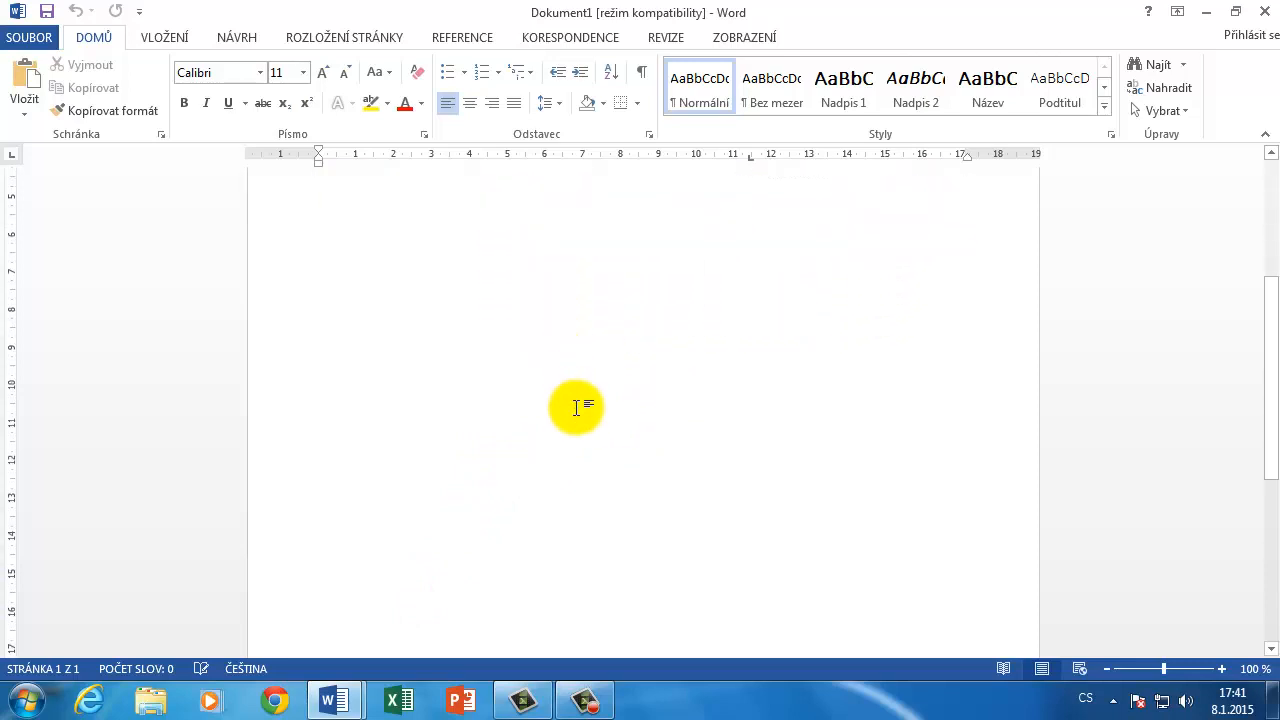
{"action": "scroll", "coordinate": [576, 407], "scroll_direction": "down", "scroll_amount": 3}
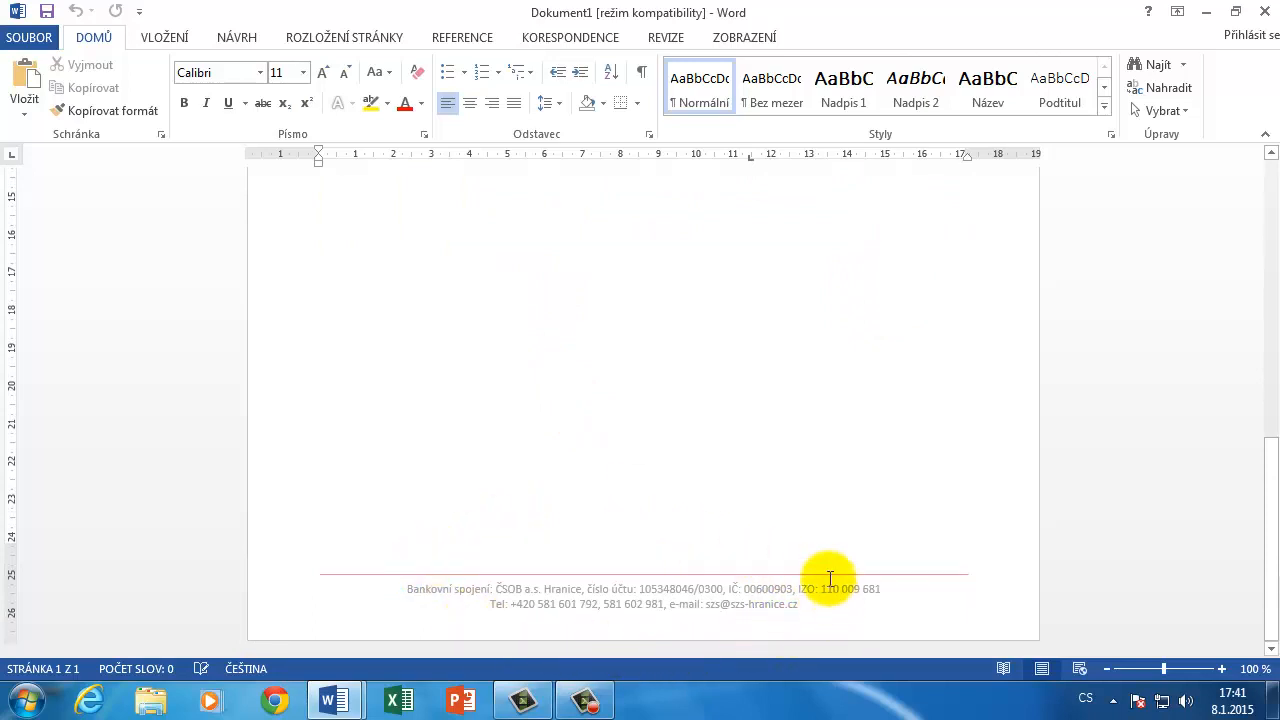
{"action": "scroll", "coordinate": [584, 552], "scroll_direction": "up", "scroll_amount": 10}
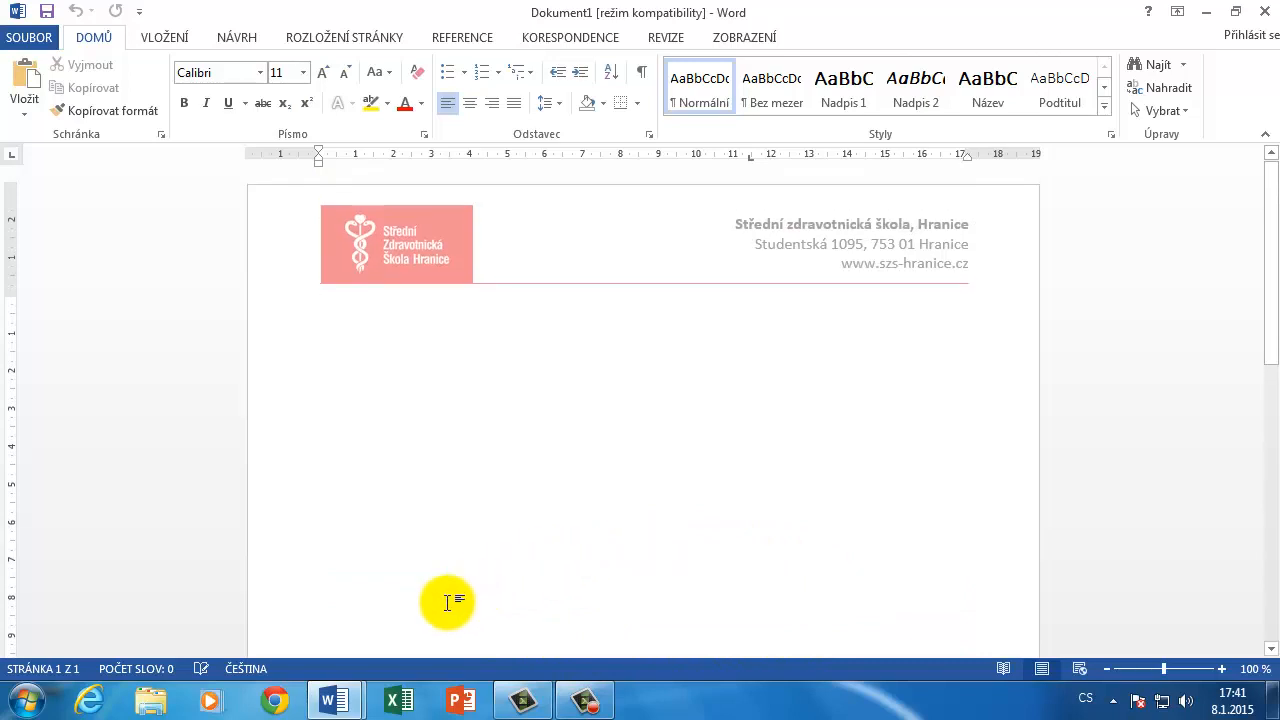
Step: Return to the Záhlaví a zápatí document and go back to its first page
{"action": "left_click", "coordinate": [335, 698]}
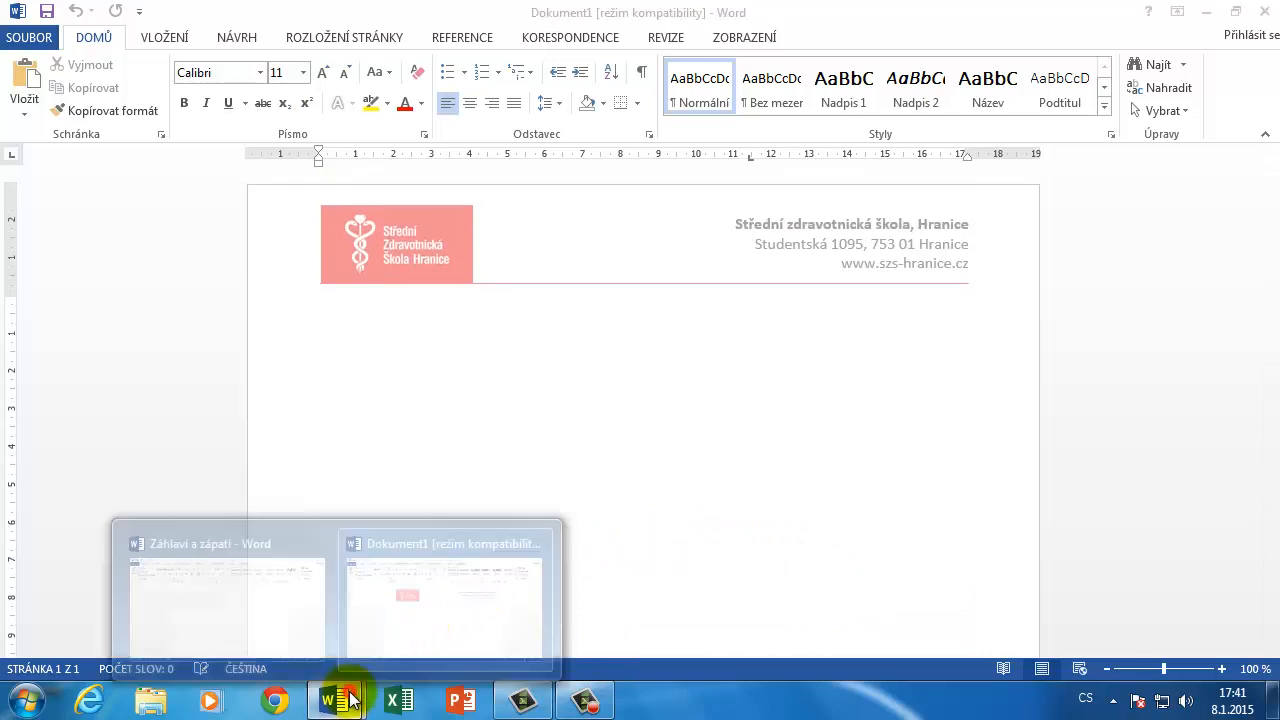
{"action": "left_click", "coordinate": [261, 609]}
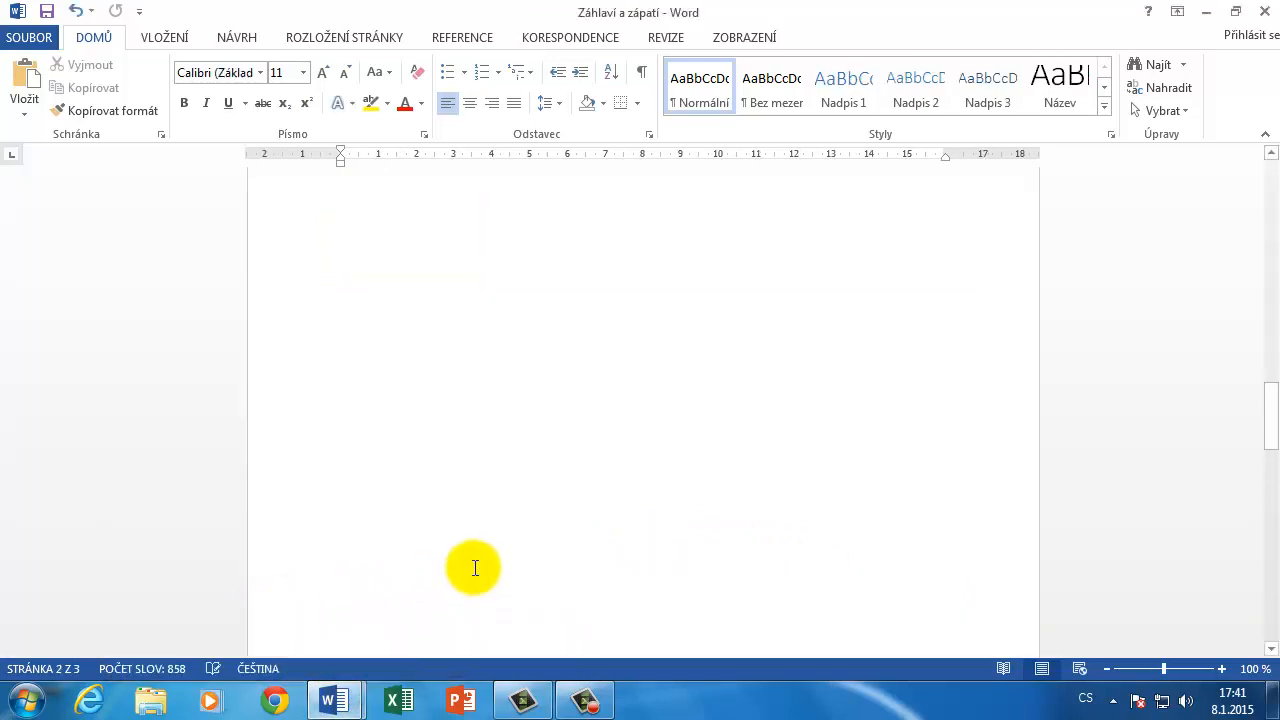
{"action": "scroll", "coordinate": [474, 568], "scroll_direction": "up", "scroll_amount": 10}
{"action": "scroll", "coordinate": [473, 567], "scroll_direction": "up", "scroll_amount": 10}
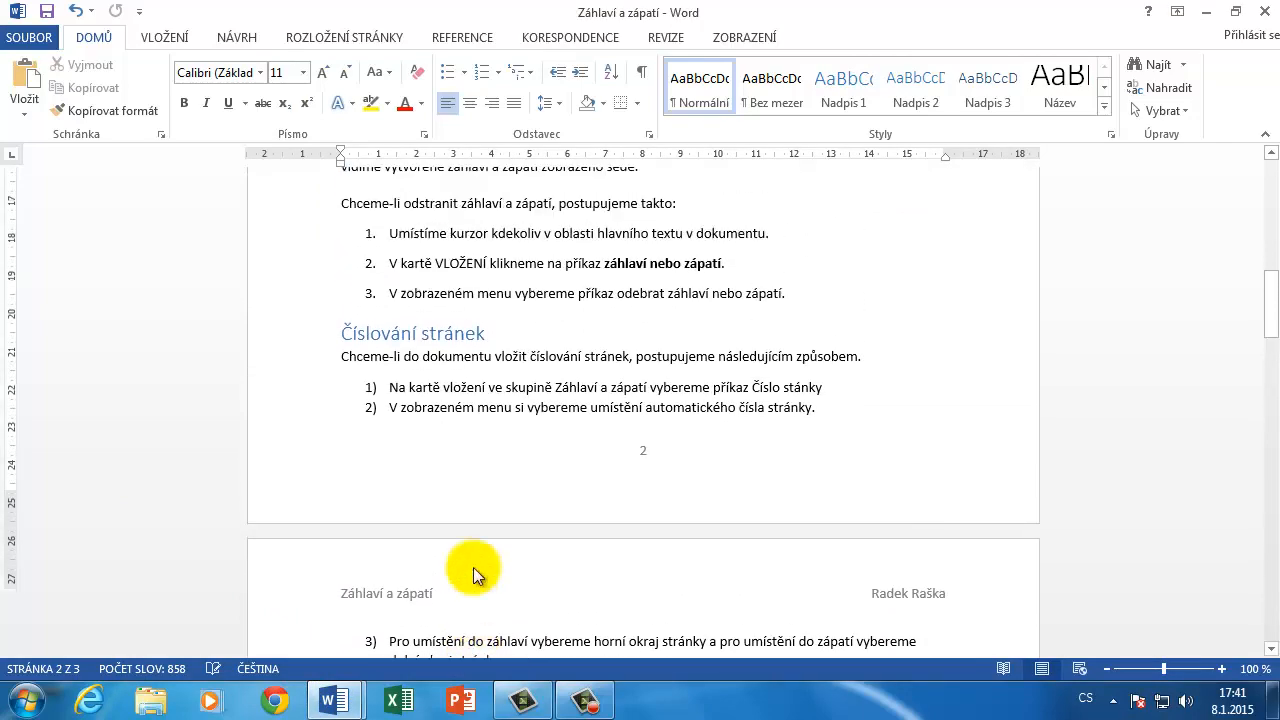
{"action": "scroll", "coordinate": [474, 568], "scroll_direction": "up", "scroll_amount": 8}
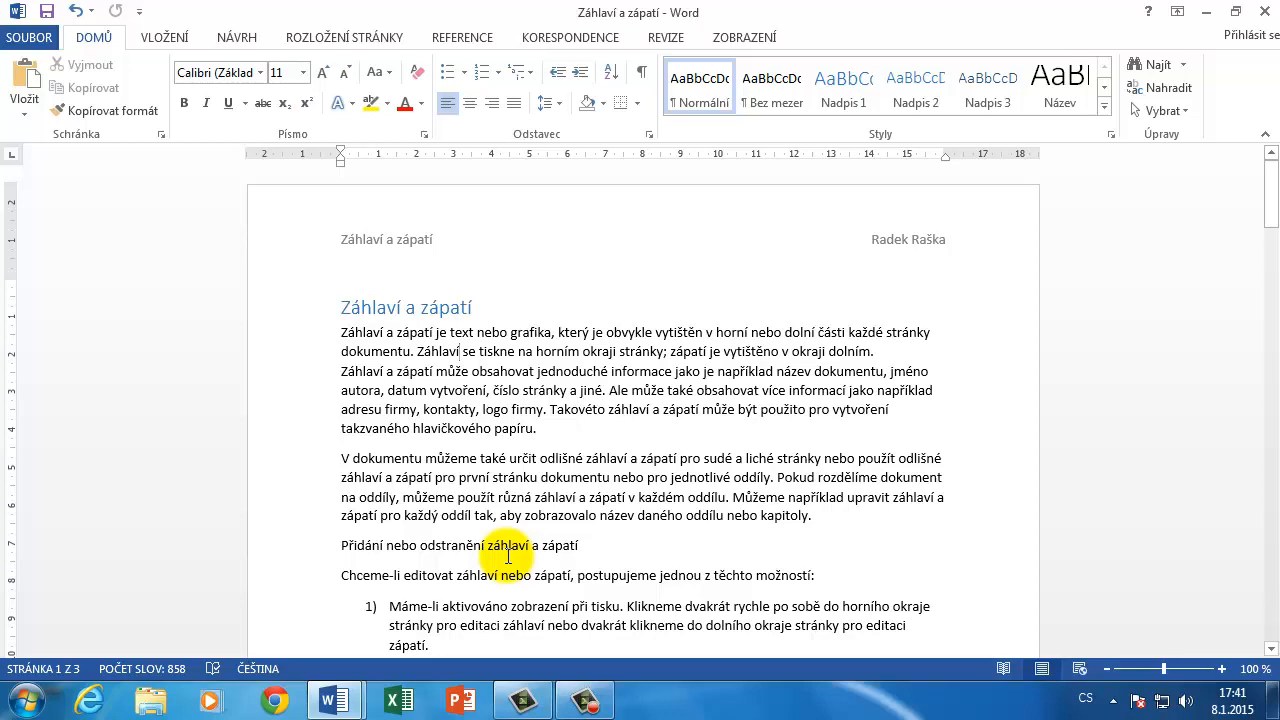
Step: Show the formatting marks, inspect the section break after the last page-numbering list item, and hide the marks again
{"action": "scroll", "coordinate": [508, 556], "scroll_direction": "down", "scroll_amount": 4}
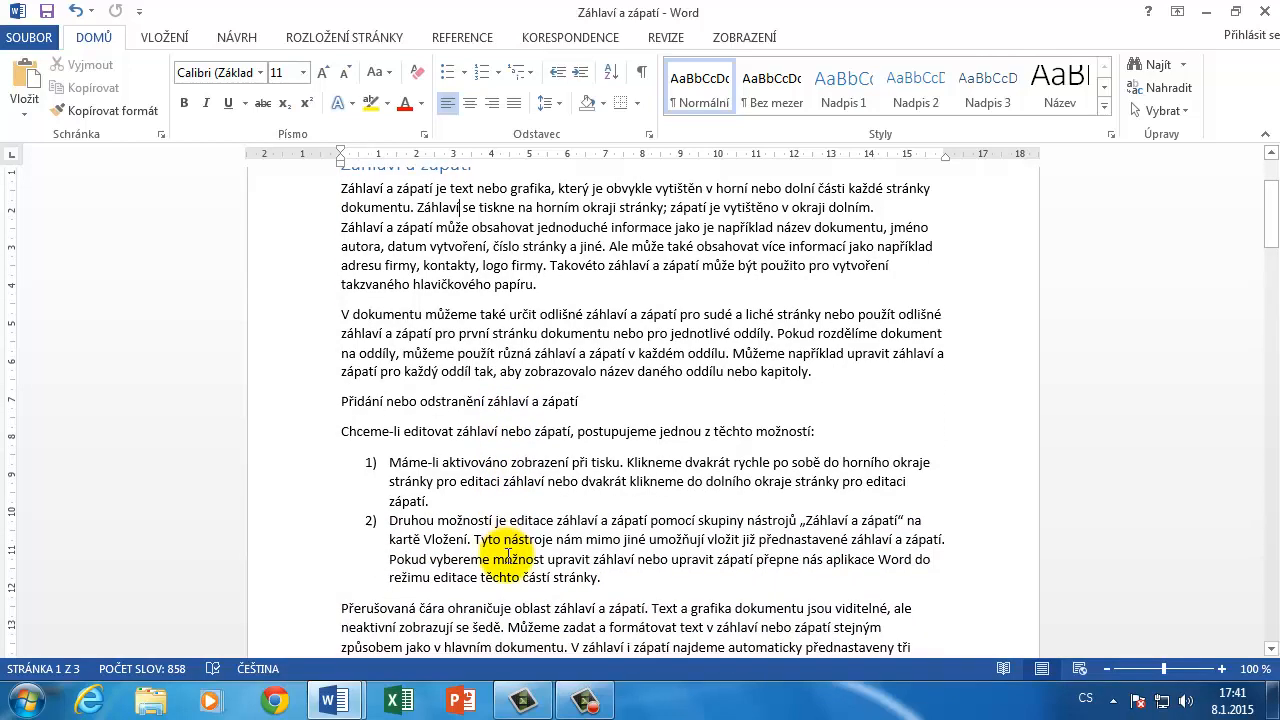
{"action": "scroll", "coordinate": [508, 556], "scroll_direction": "down", "scroll_amount": 2}
{"action": "scroll", "coordinate": [508, 556], "scroll_direction": "down", "scroll_amount": 7}
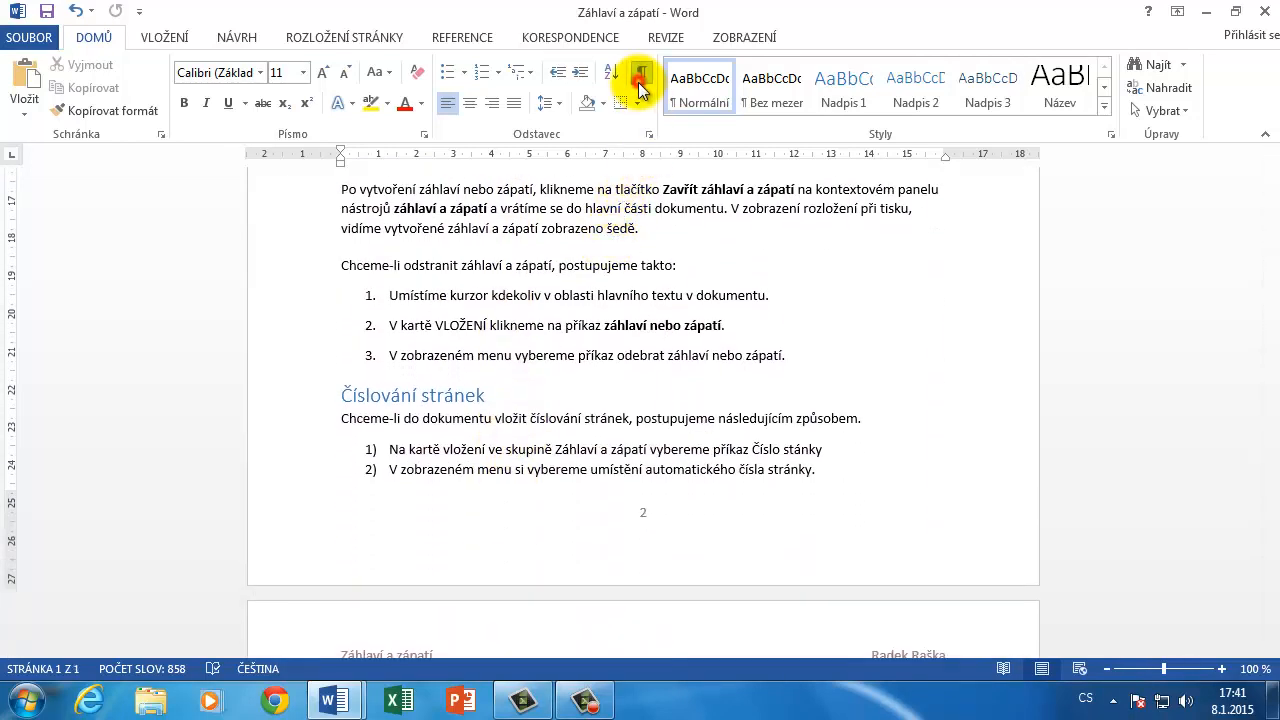
{"action": "left_click", "coordinate": [640, 78]}
{"action": "scroll", "coordinate": [668, 400], "scroll_direction": "down", "scroll_amount": 8}
{"action": "scroll", "coordinate": [671, 400], "scroll_direction": "down", "scroll_amount": 3}
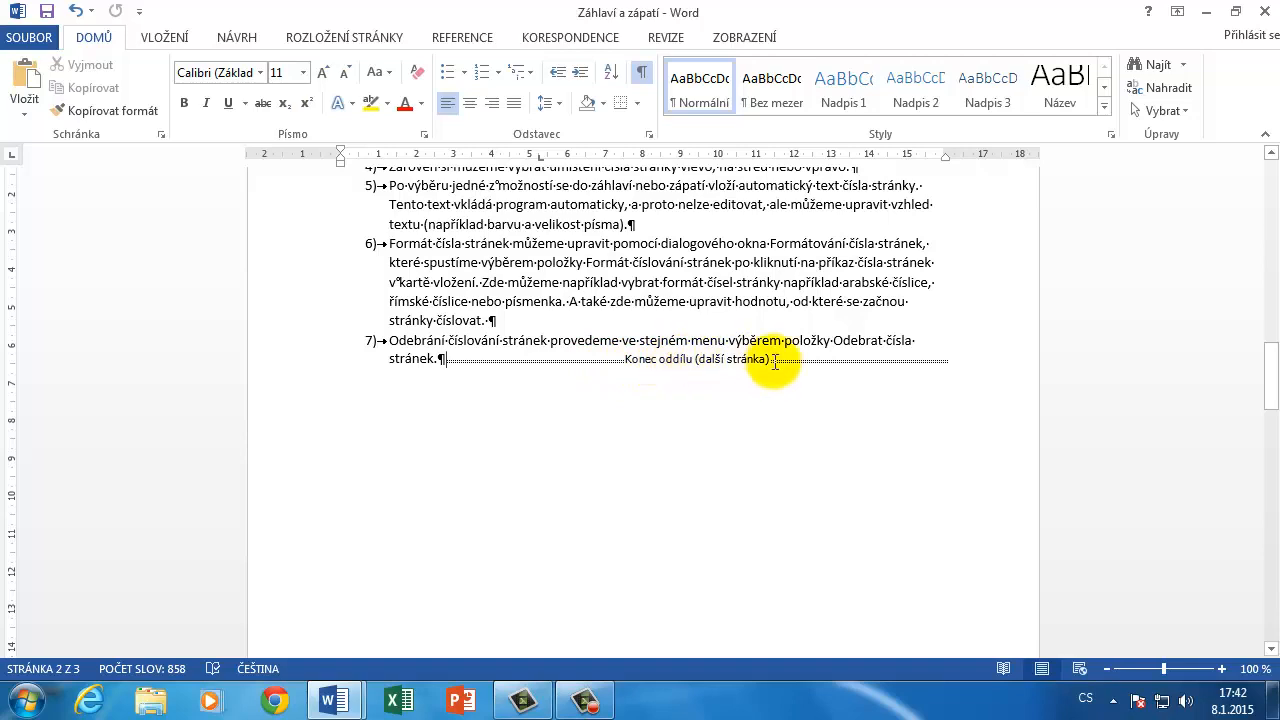
{"action": "left_click", "coordinate": [641, 78]}
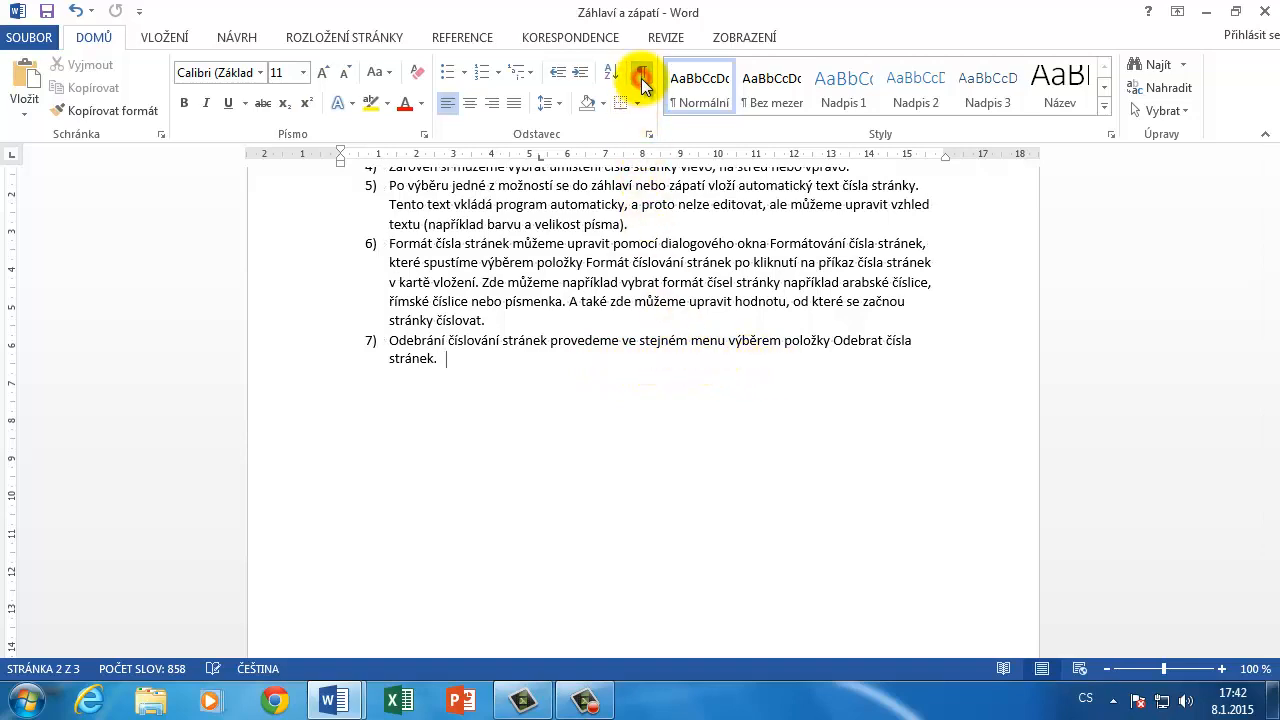
Step: Open the first page's header for editing, and return to the body text
{"action": "double_click", "coordinate": [663, 451]}
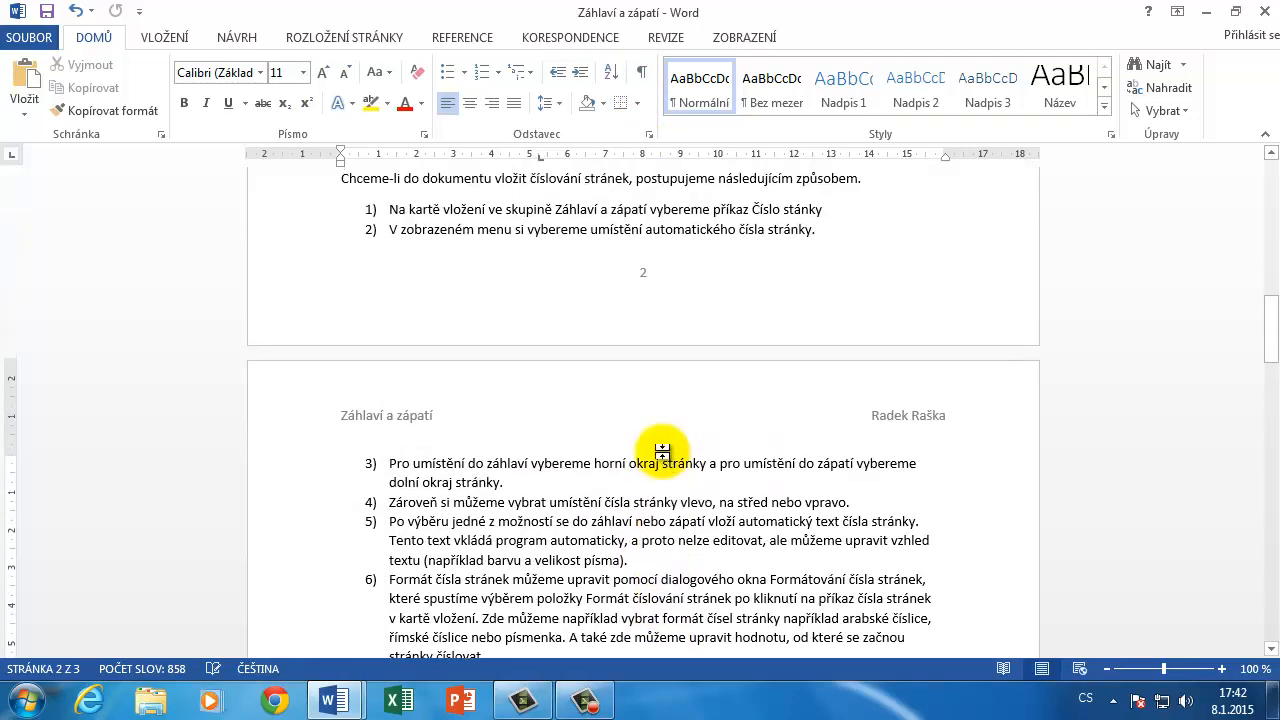
{"action": "scroll", "coordinate": [663, 451], "scroll_direction": "up", "scroll_amount": 15}
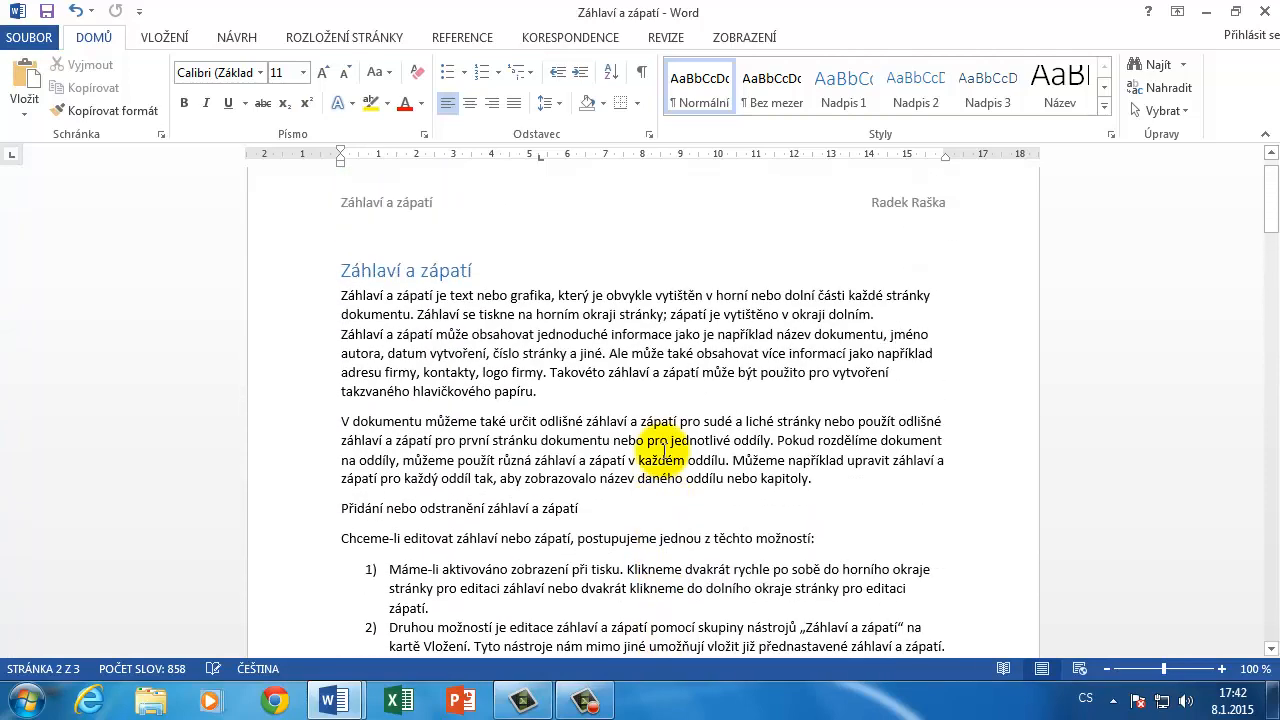
{"action": "scroll", "coordinate": [663, 451], "scroll_direction": "up", "scroll_amount": 1}
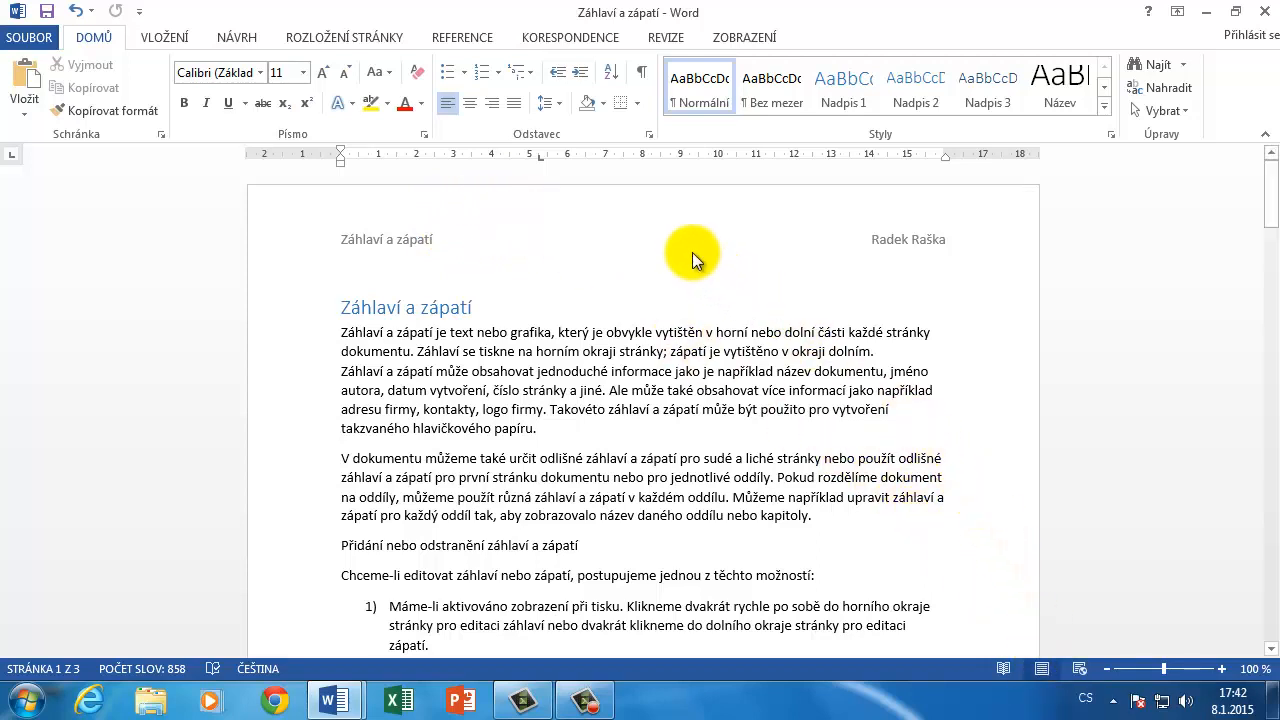
{"action": "double_click", "coordinate": [632, 215]}
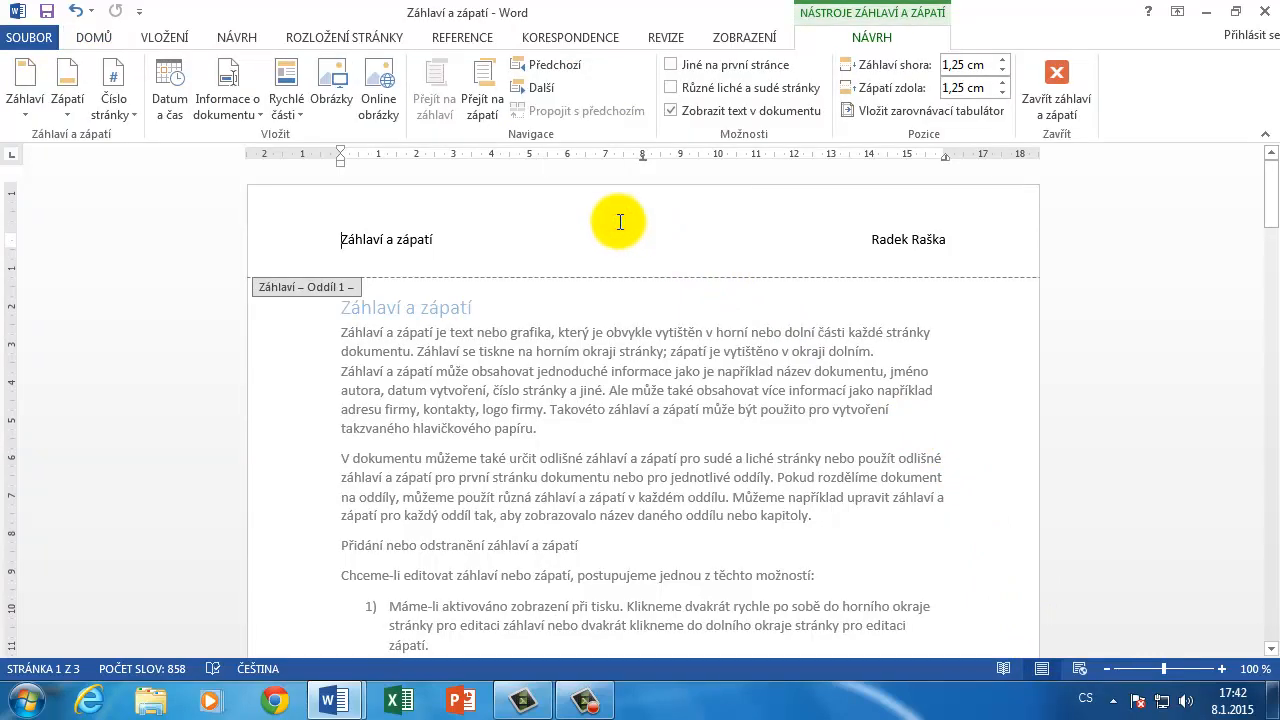
{"action": "scroll", "coordinate": [619, 225], "scroll_direction": "down", "scroll_amount": 12}
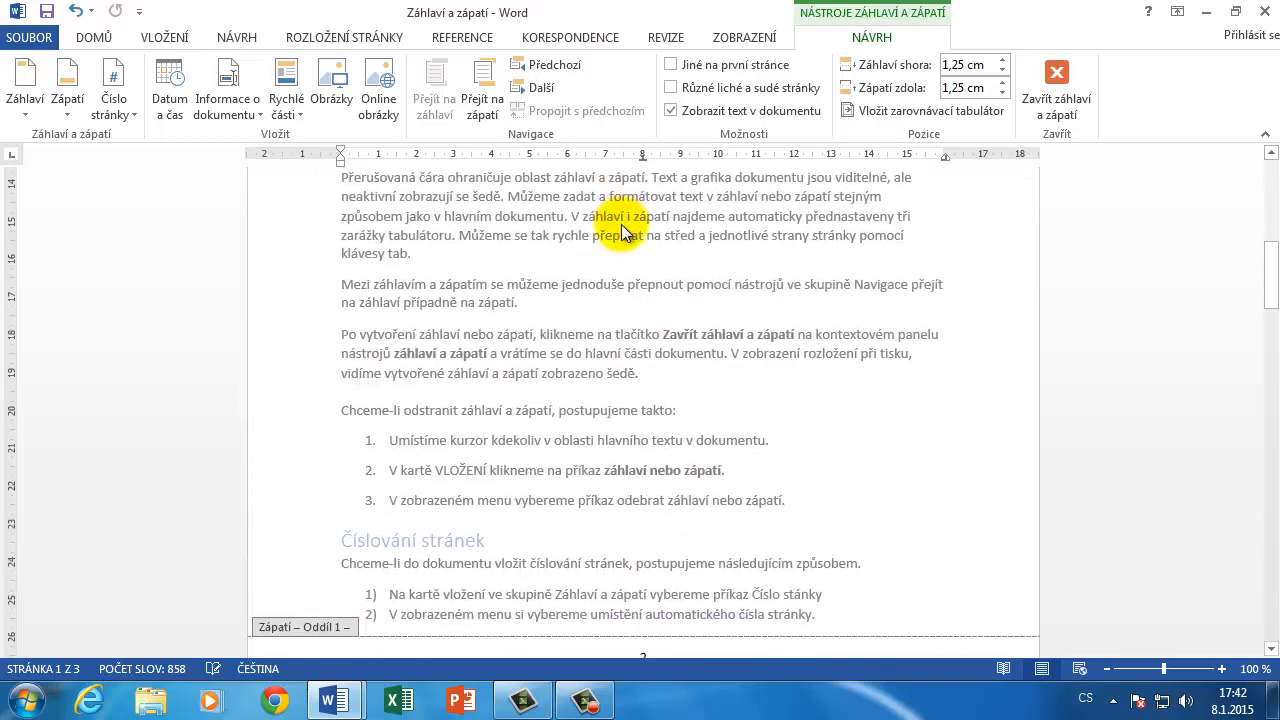
{"action": "double_click", "coordinate": [636, 245]}
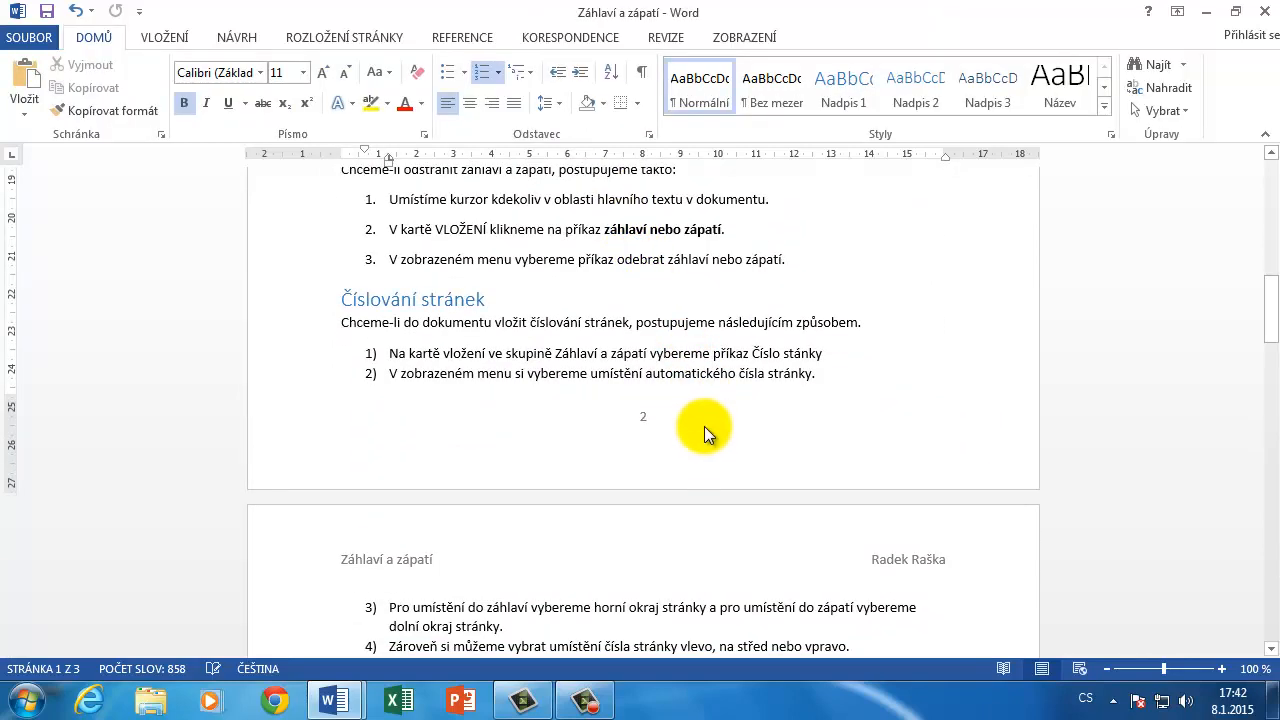
Step: Open the footer containing page number 2 for editing, and return to the body text
{"action": "double_click", "coordinate": [693, 438]}
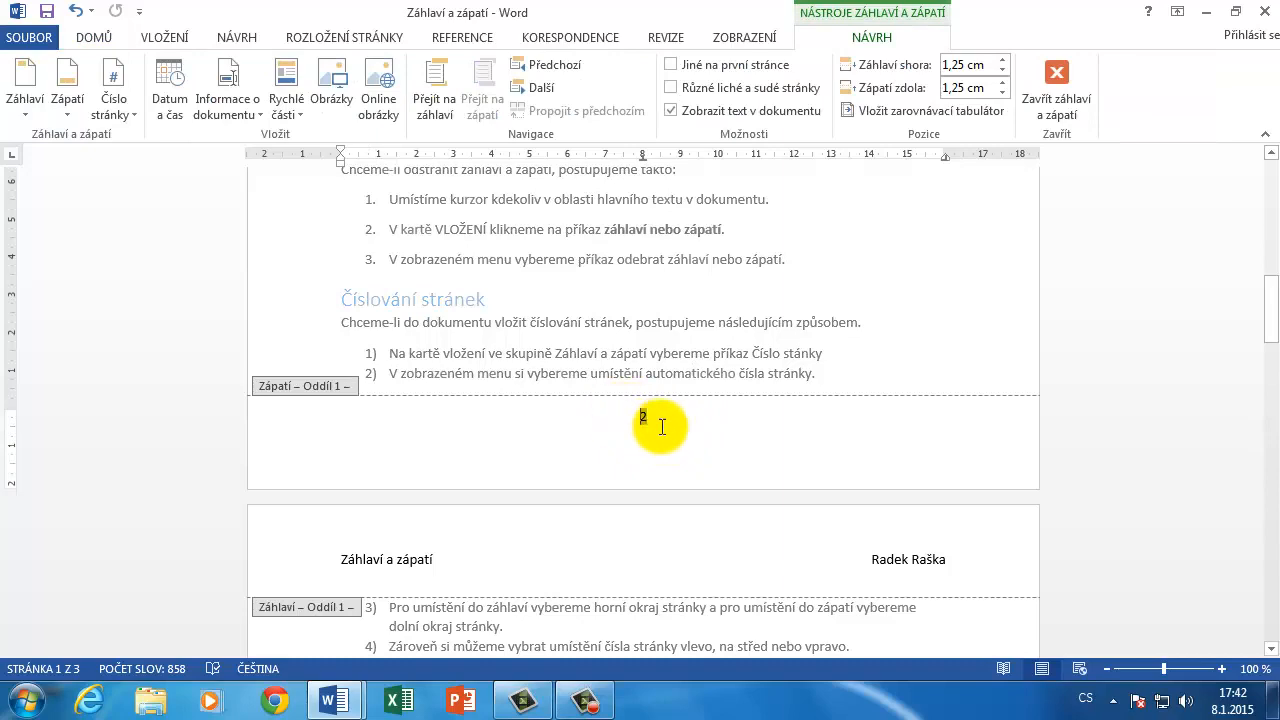
{"action": "double_click", "coordinate": [652, 263]}
{"action": "scroll", "coordinate": [654, 266], "scroll_direction": "up", "scroll_amount": 15}
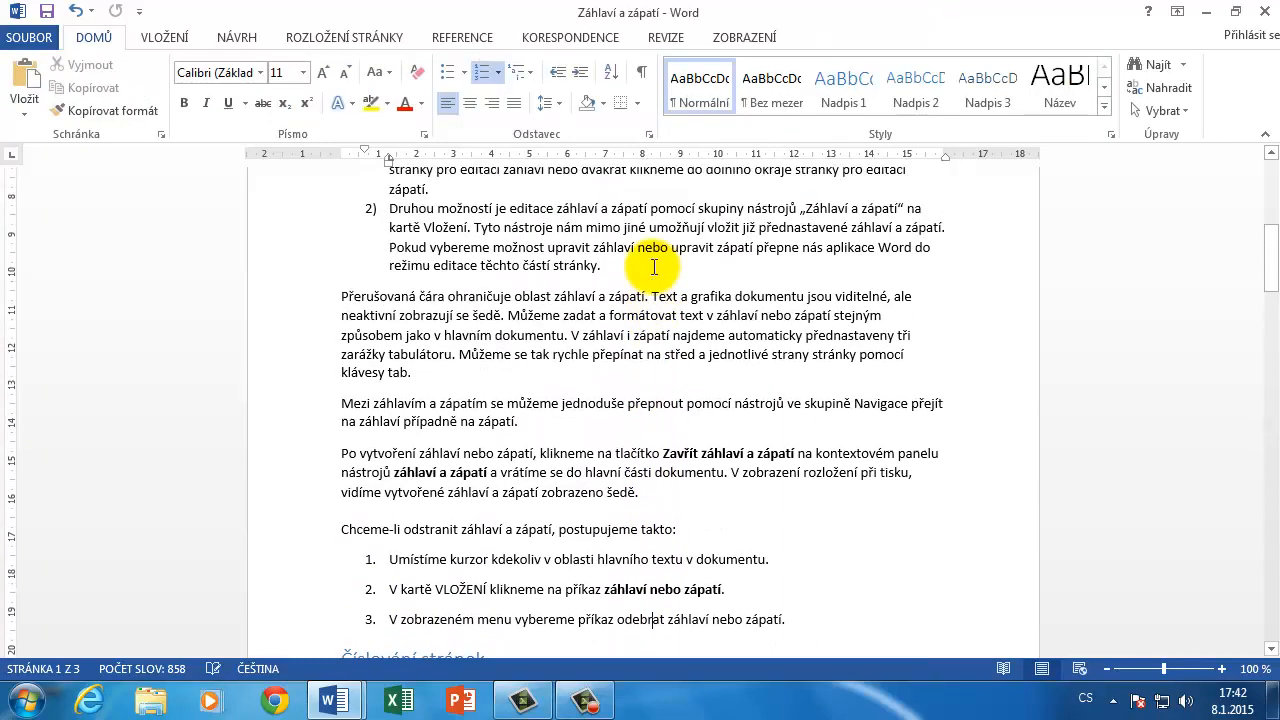
{"action": "scroll", "coordinate": [655, 272], "scroll_direction": "up", "scroll_amount": 2}
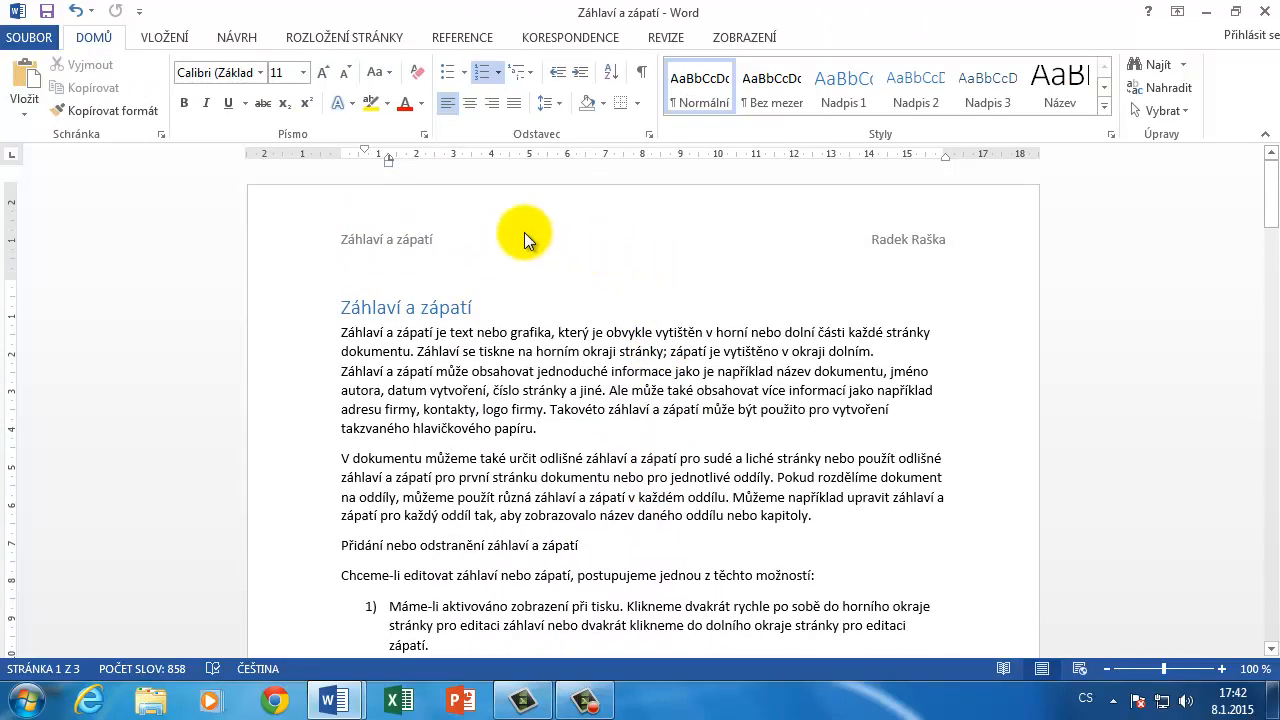
Step: Browse the predefined header and footer designs available for insertion
{"action": "left_click", "coordinate": [175, 40]}
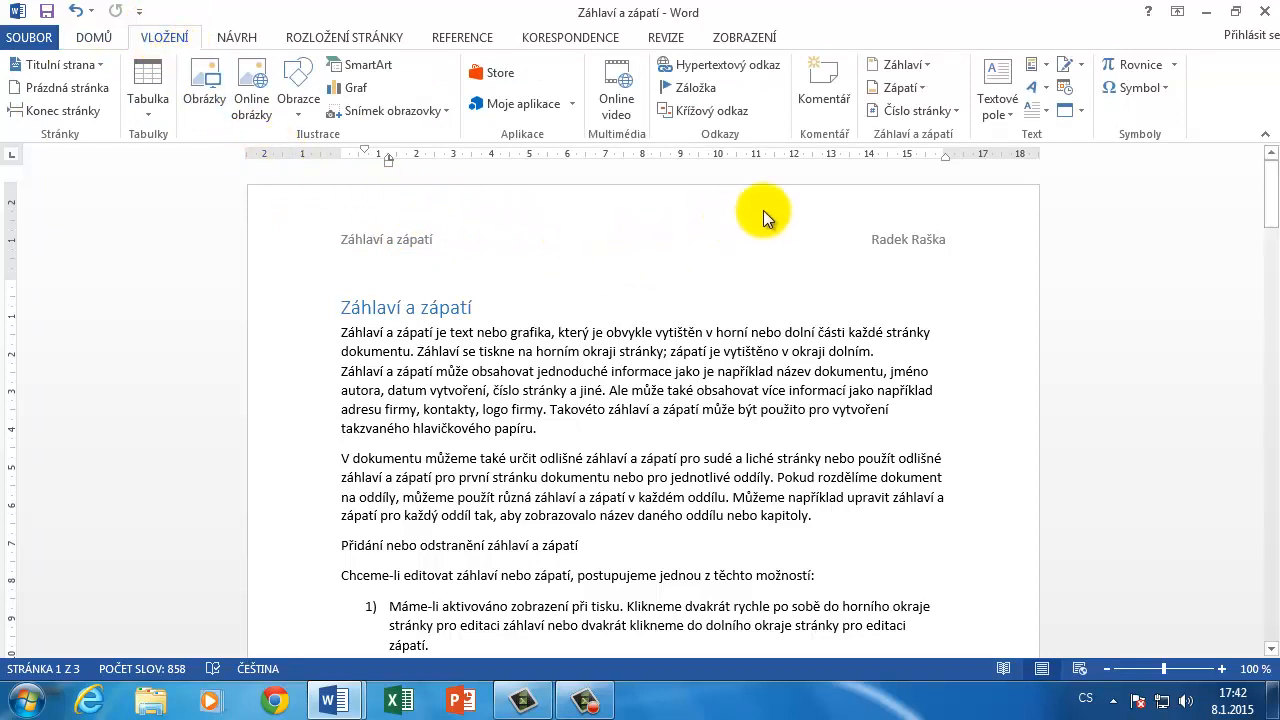
{"action": "left_click", "coordinate": [923, 63]}
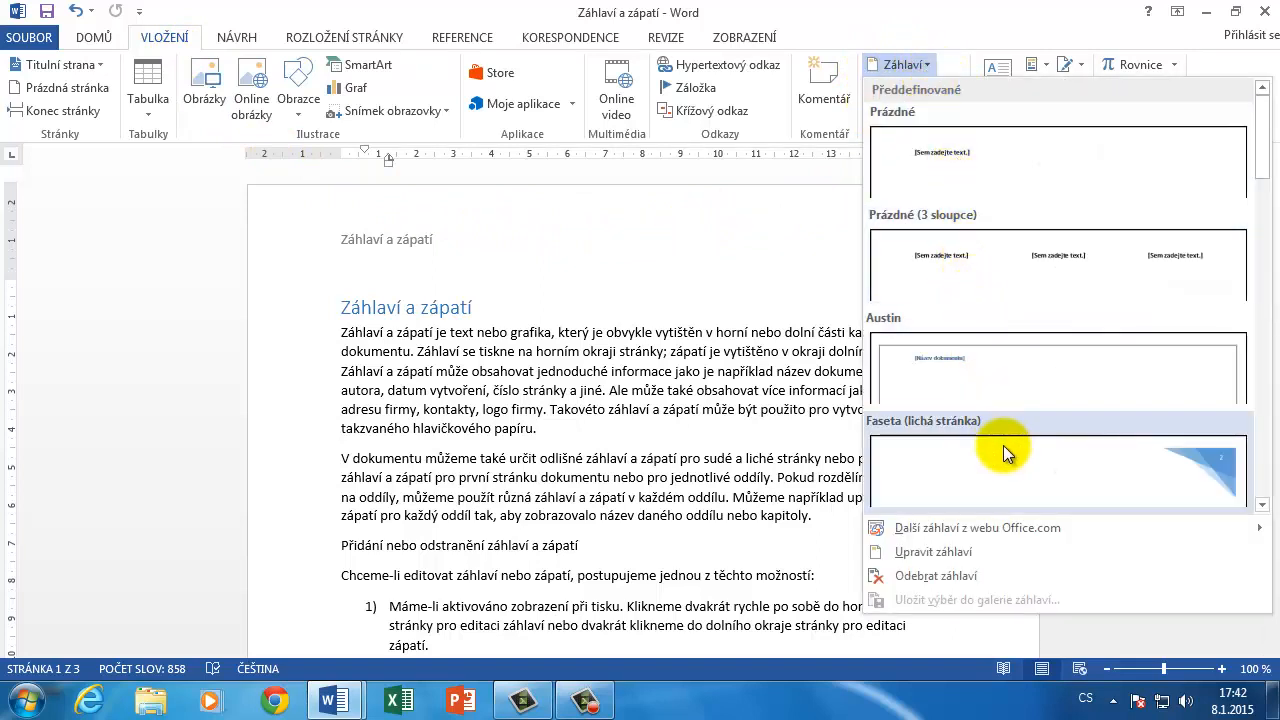
{"action": "left_click", "coordinate": [943, 62]}
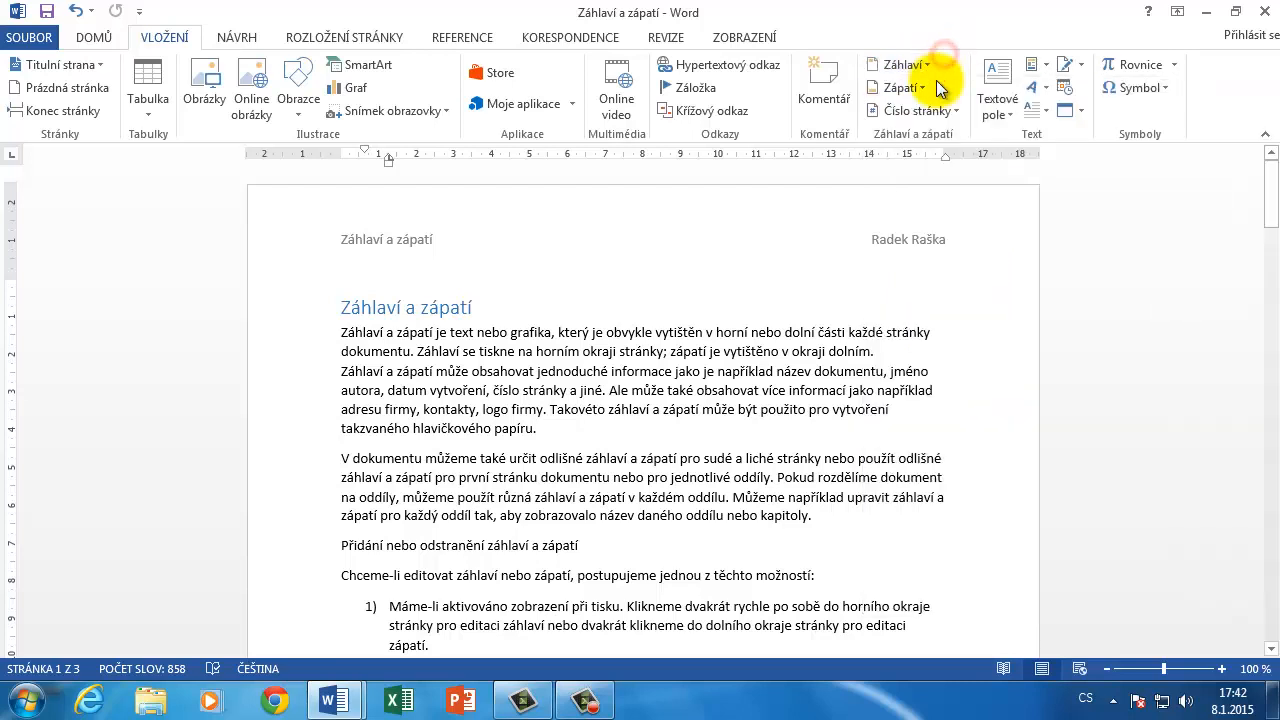
{"action": "left_click", "coordinate": [922, 87]}
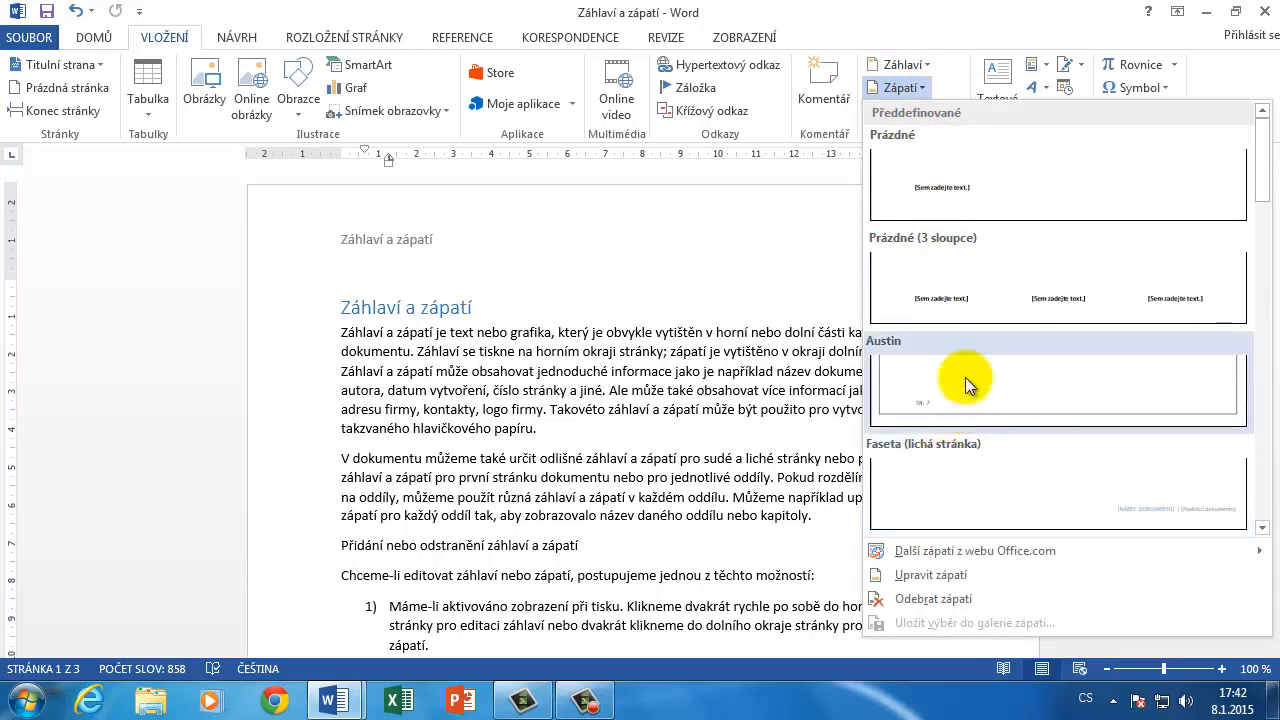
Step: Open the document header for editing and move the author's name to the centre tab stop
{"action": "left_click", "coordinate": [930, 64]}
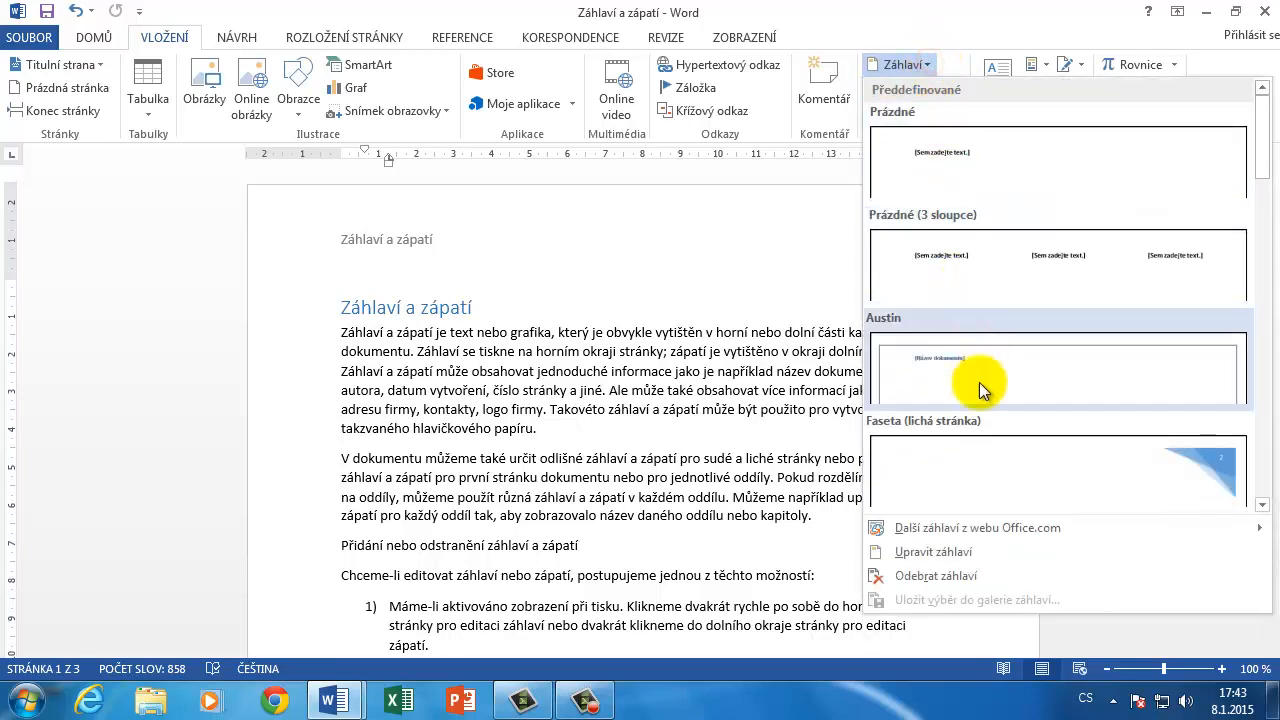
{"action": "left_click", "coordinate": [969, 553]}
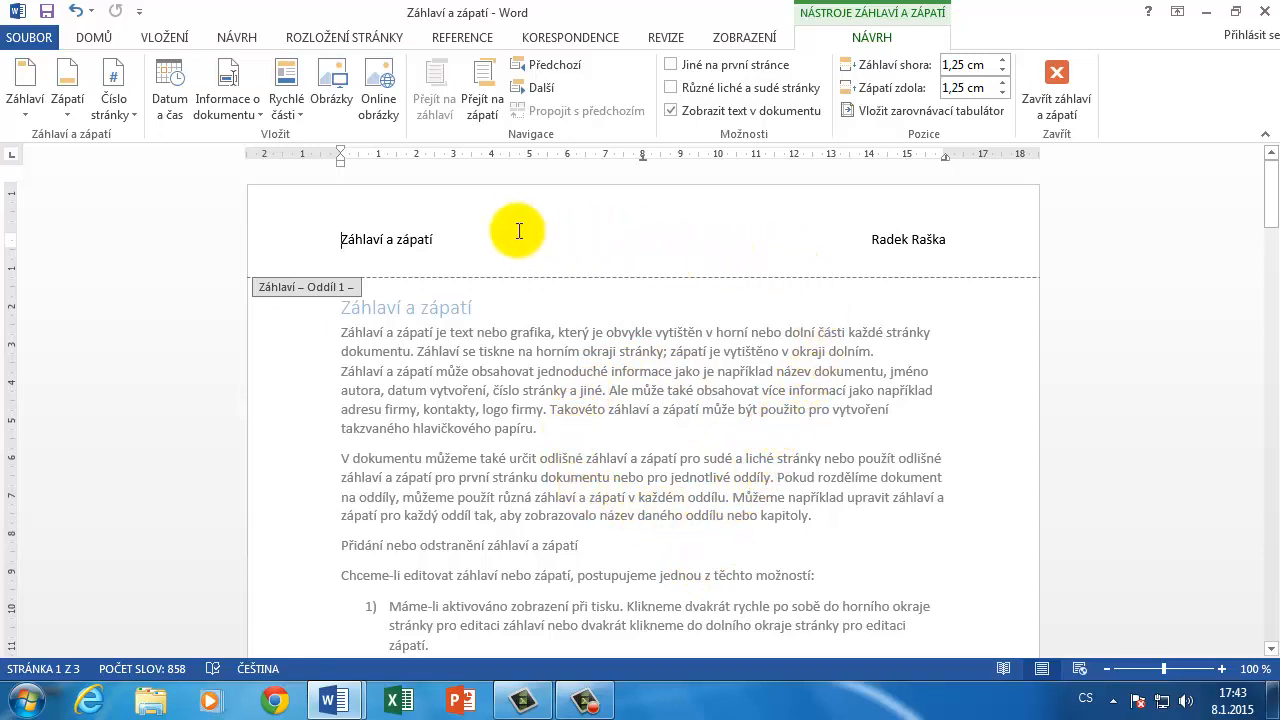
{"action": "left_click", "coordinate": [440, 242]}
{"action": "key", "text": "ctrl+z"}
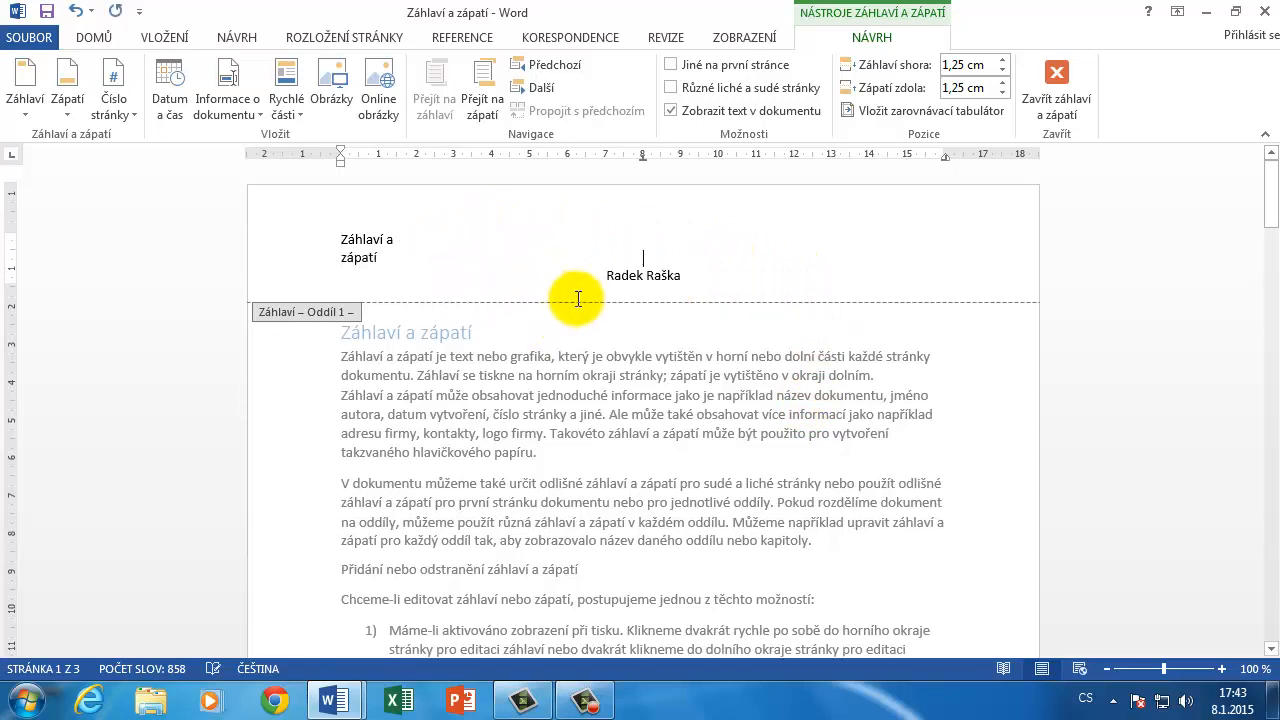
{"action": "key", "text": "ctrl+z"}
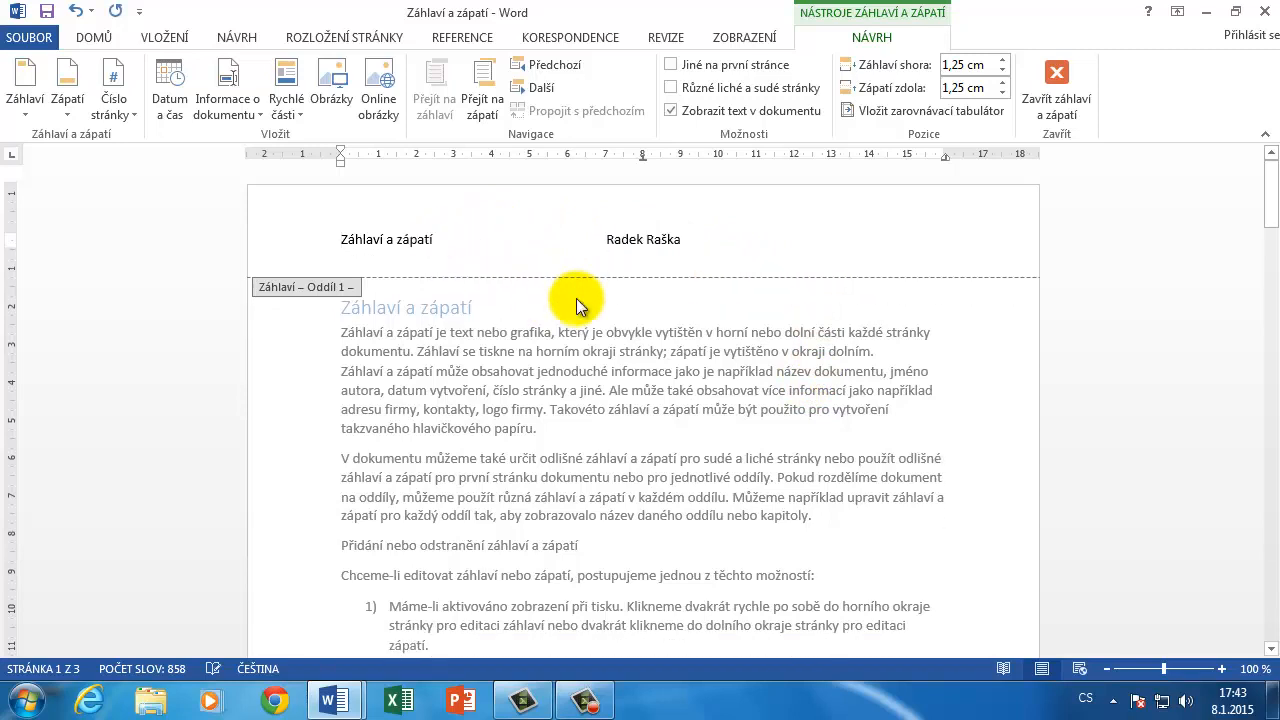
Step: Add the date 8. 1. 2015 at the header's right tab stop, with spaces after the dots
{"action": "left_click", "coordinate": [701, 240]}
{"action": "key", "text": "Tab"}
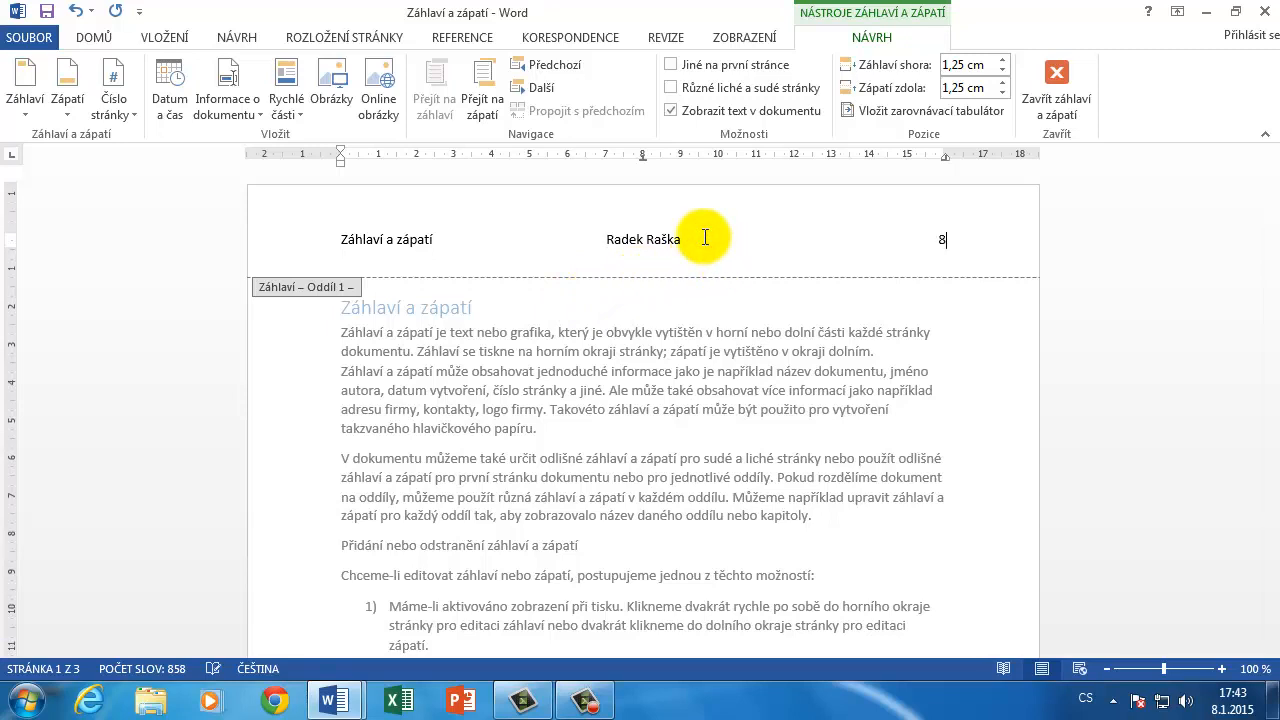
{"action": "type", "text": "8.1.2015"}
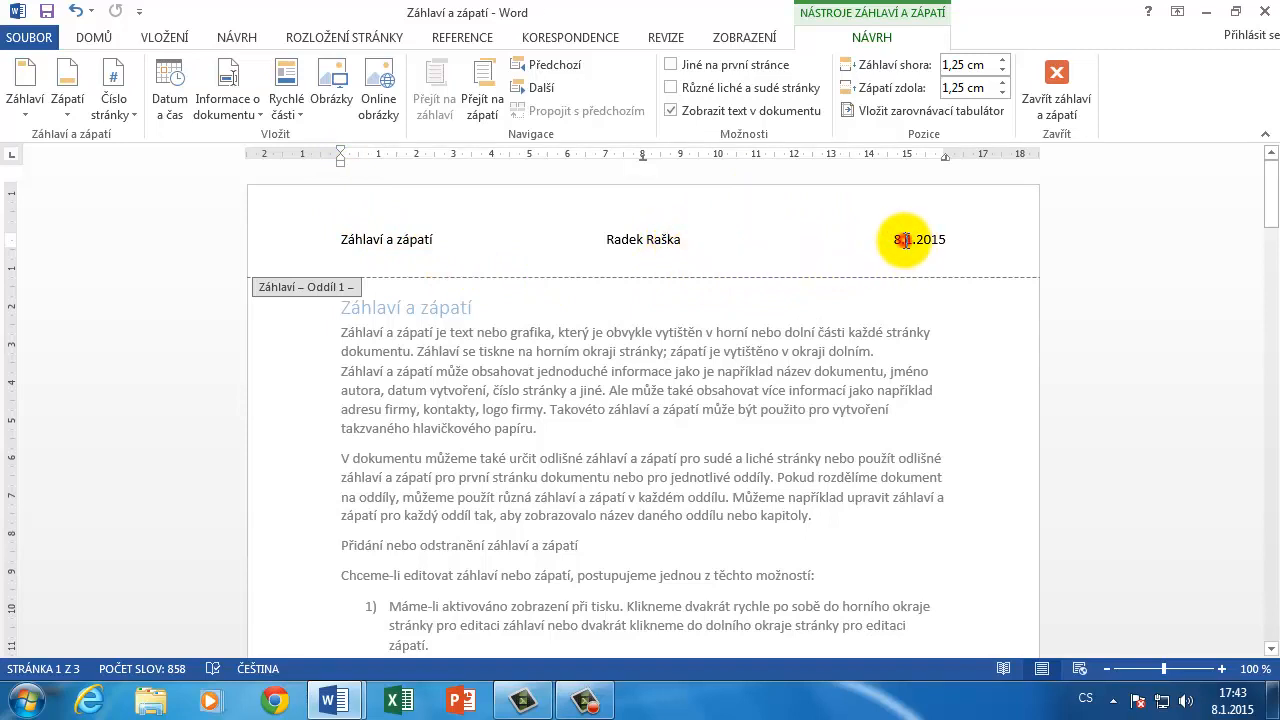
{"action": "left_click", "coordinate": [904, 240]}
{"action": "left_click", "coordinate": [918, 240]}
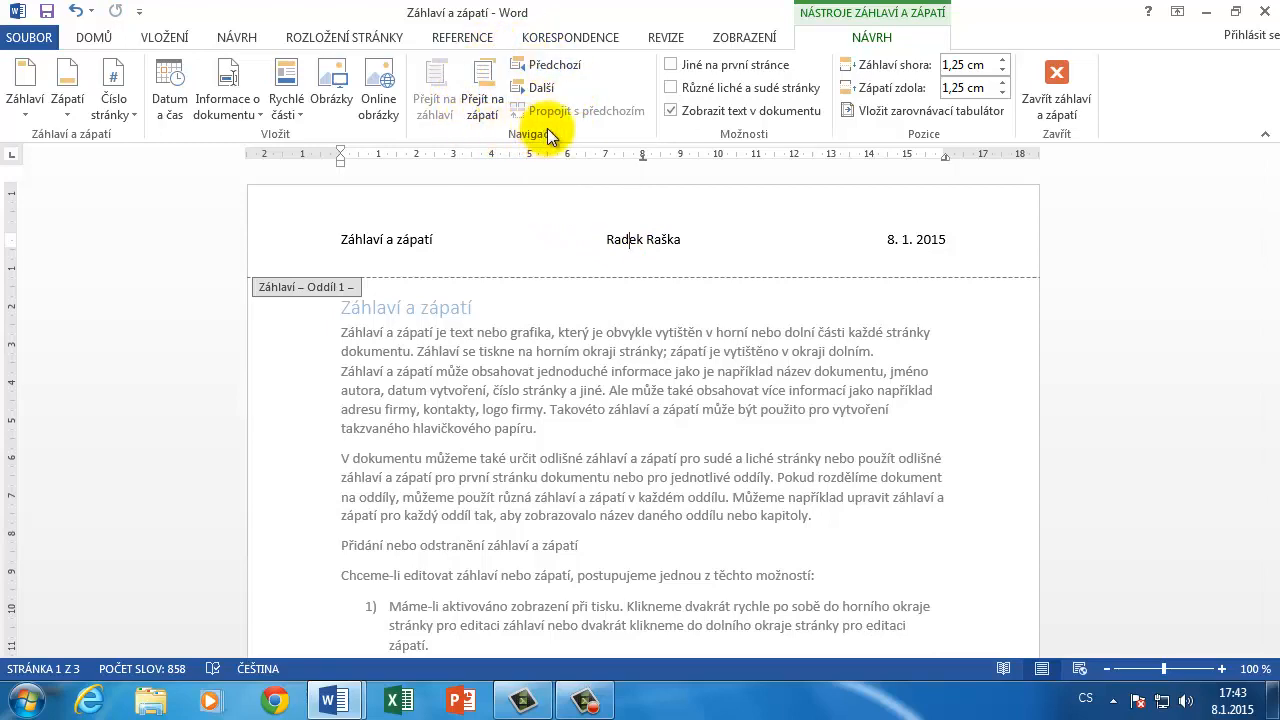
Step: Go back and forth twice between the first page's footer and header, ending in the header
{"action": "left_click", "coordinate": [484, 86]}
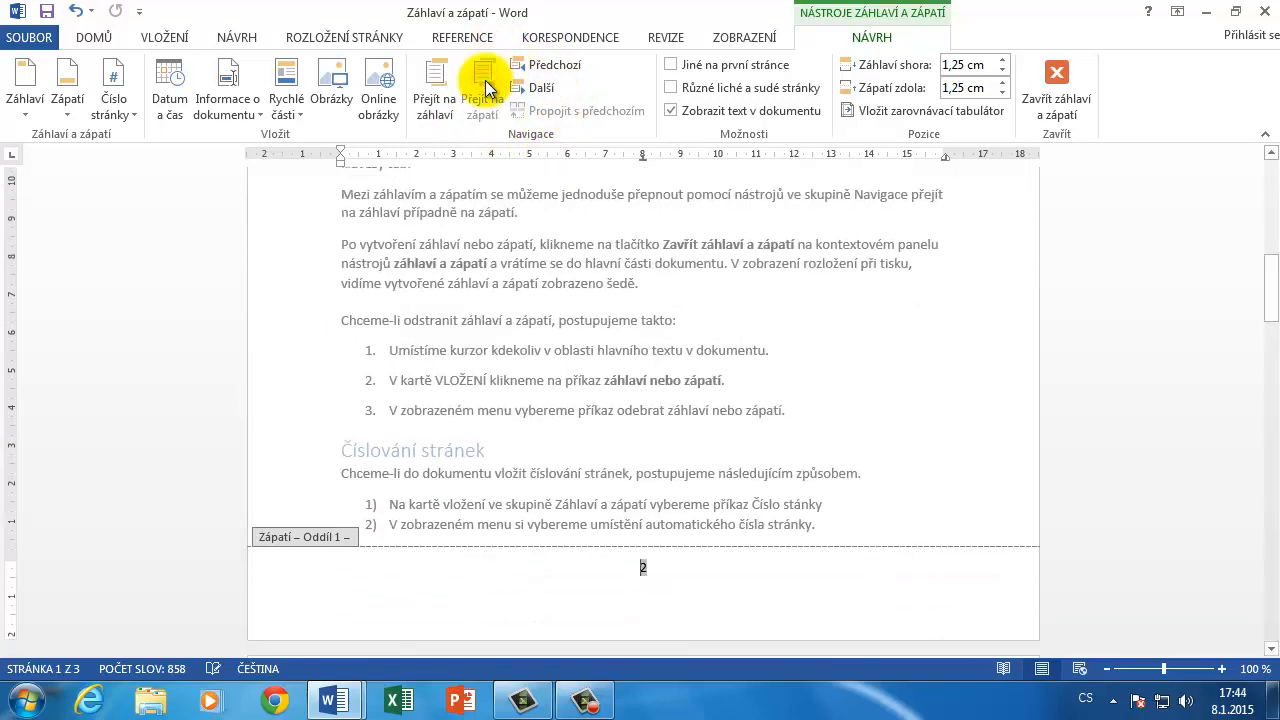
{"action": "left_click", "coordinate": [435, 95]}
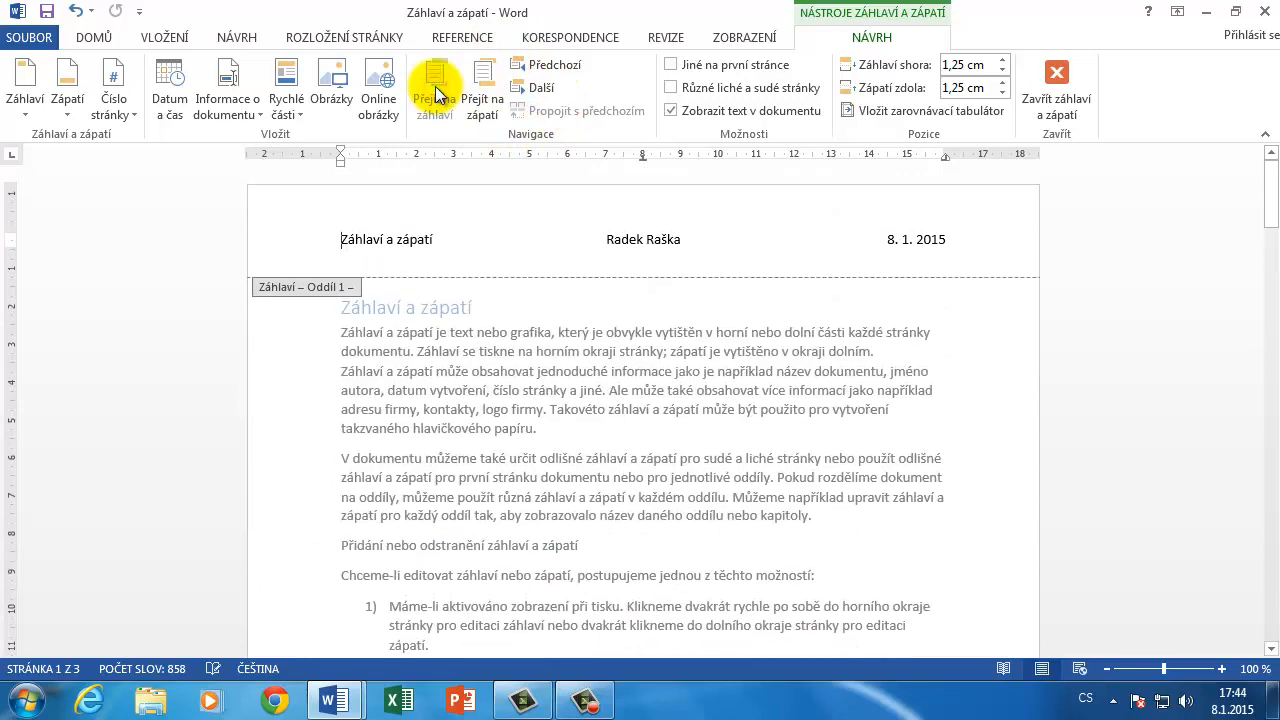
{"action": "left_click", "coordinate": [480, 96]}
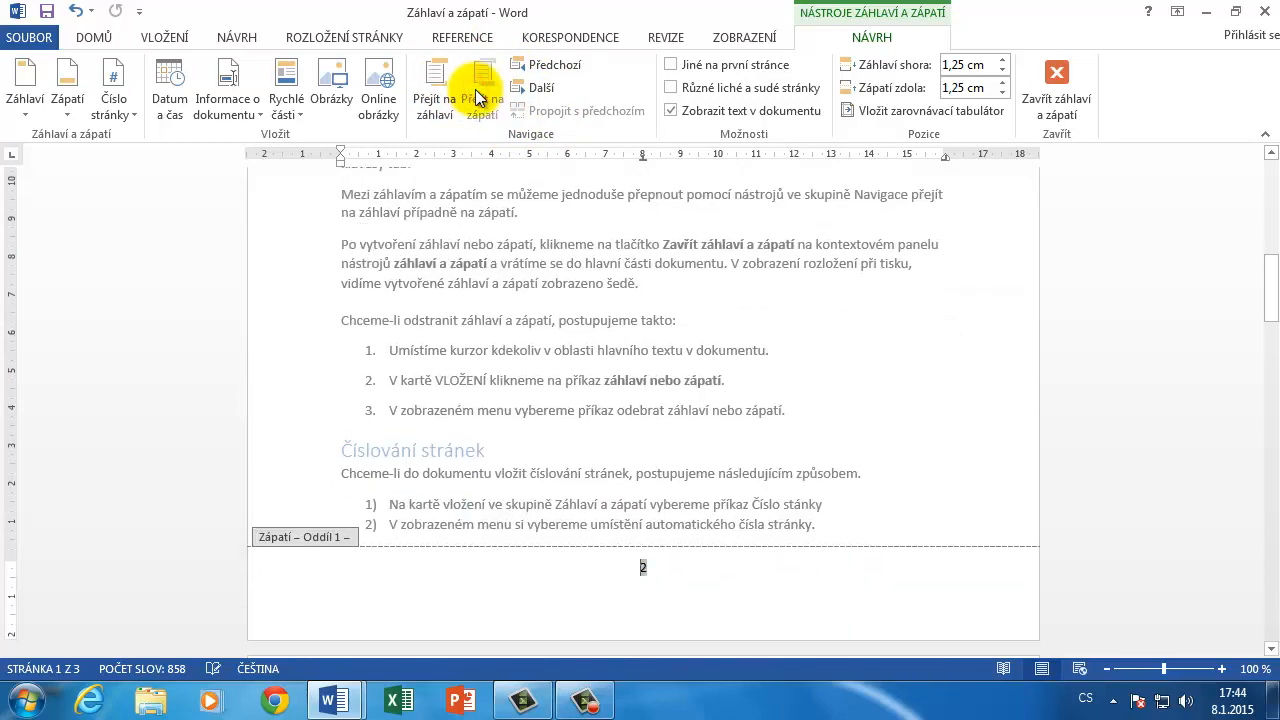
{"action": "left_click", "coordinate": [436, 88]}
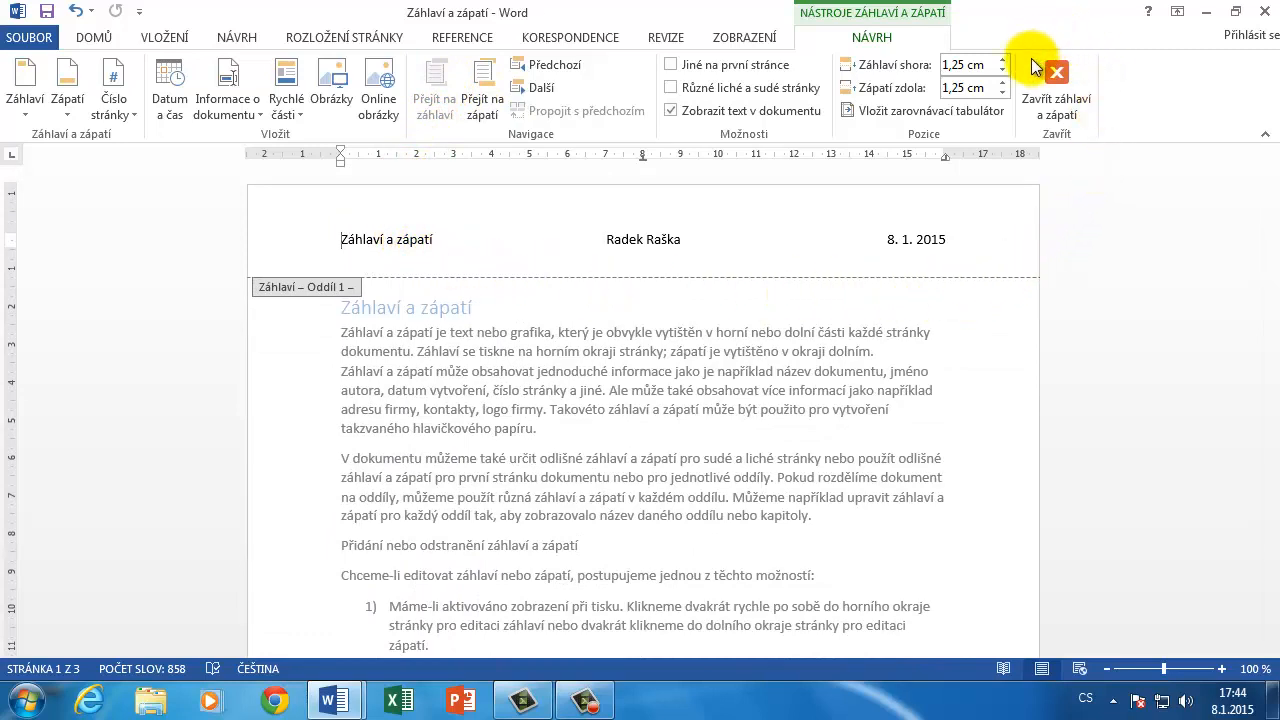
Step: Close header and footer editing and check the header on the first and second pages
{"action": "left_click", "coordinate": [1062, 100]}
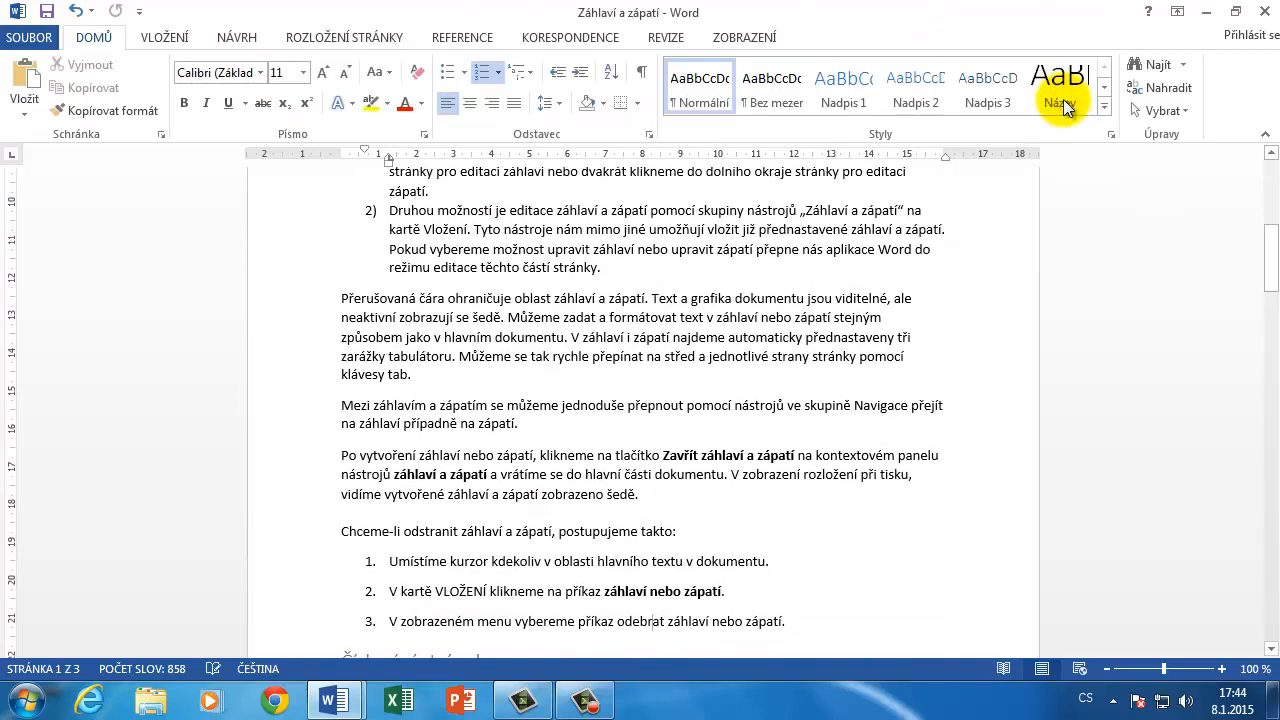
{"action": "left_click", "coordinate": [640, 315]}
{"action": "scroll", "coordinate": [640, 315], "scroll_direction": "up", "scroll_amount": 8}
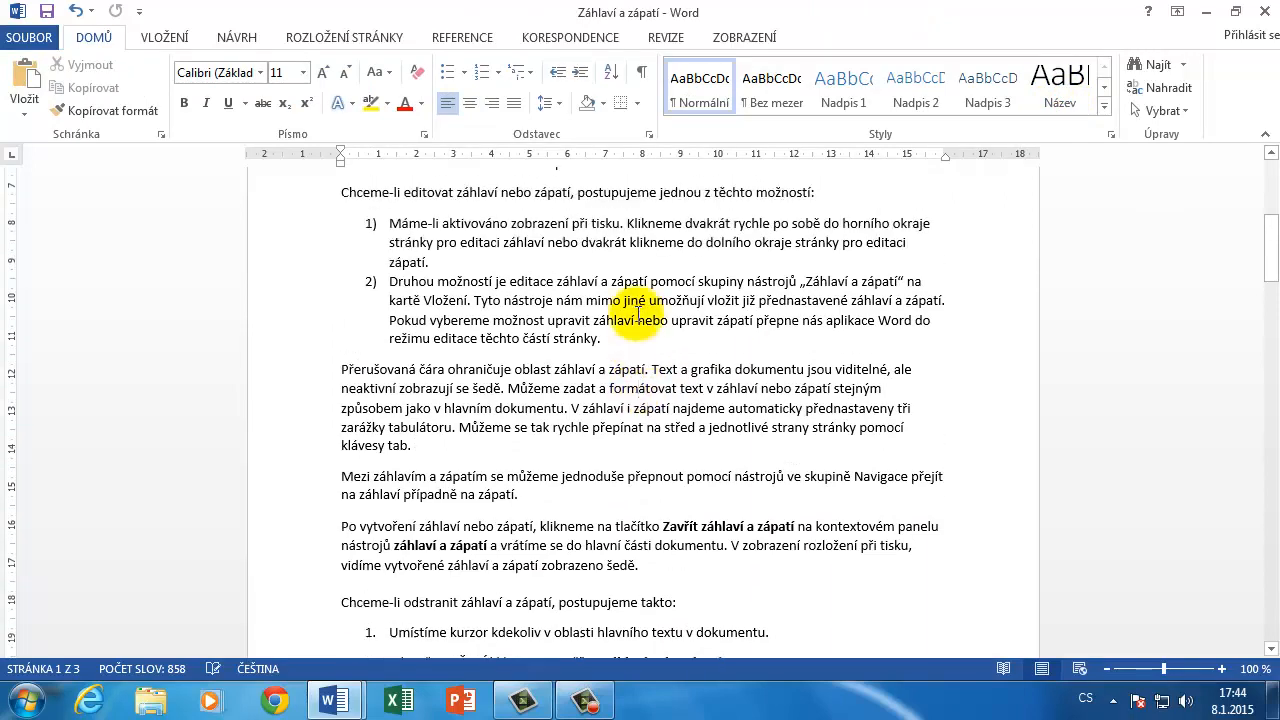
{"action": "scroll", "coordinate": [638, 314], "scroll_direction": "down", "scroll_amount": 15}
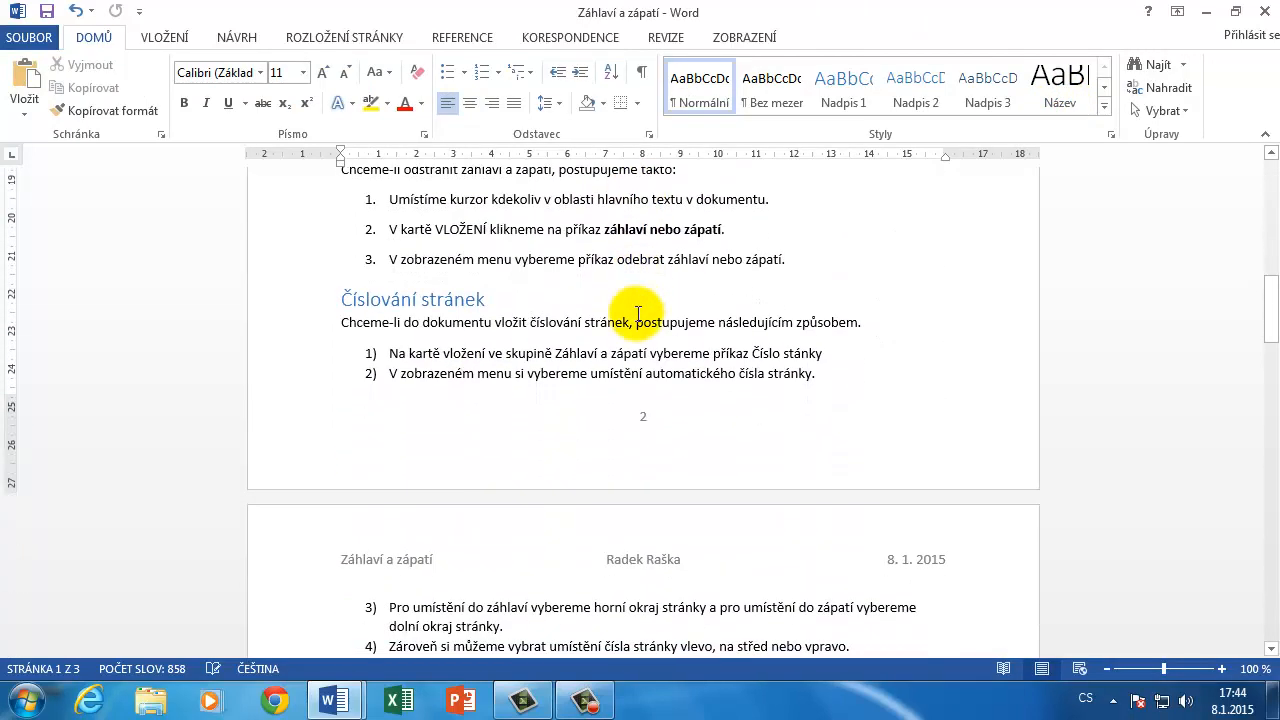
{"action": "scroll", "coordinate": [638, 314], "scroll_direction": "down", "scroll_amount": 4}
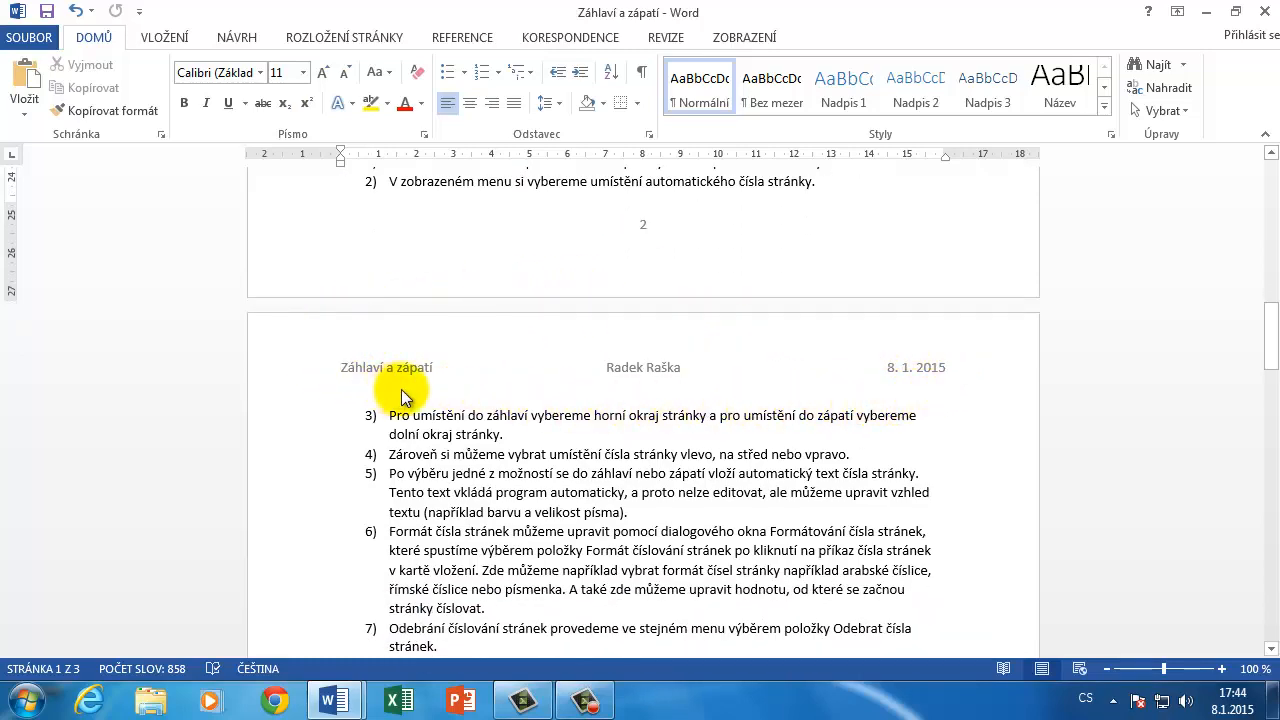
{"action": "scroll", "coordinate": [497, 388], "scroll_direction": "up", "scroll_amount": 3}
{"action": "scroll", "coordinate": [497, 388], "scroll_direction": "up", "scroll_amount": 18}
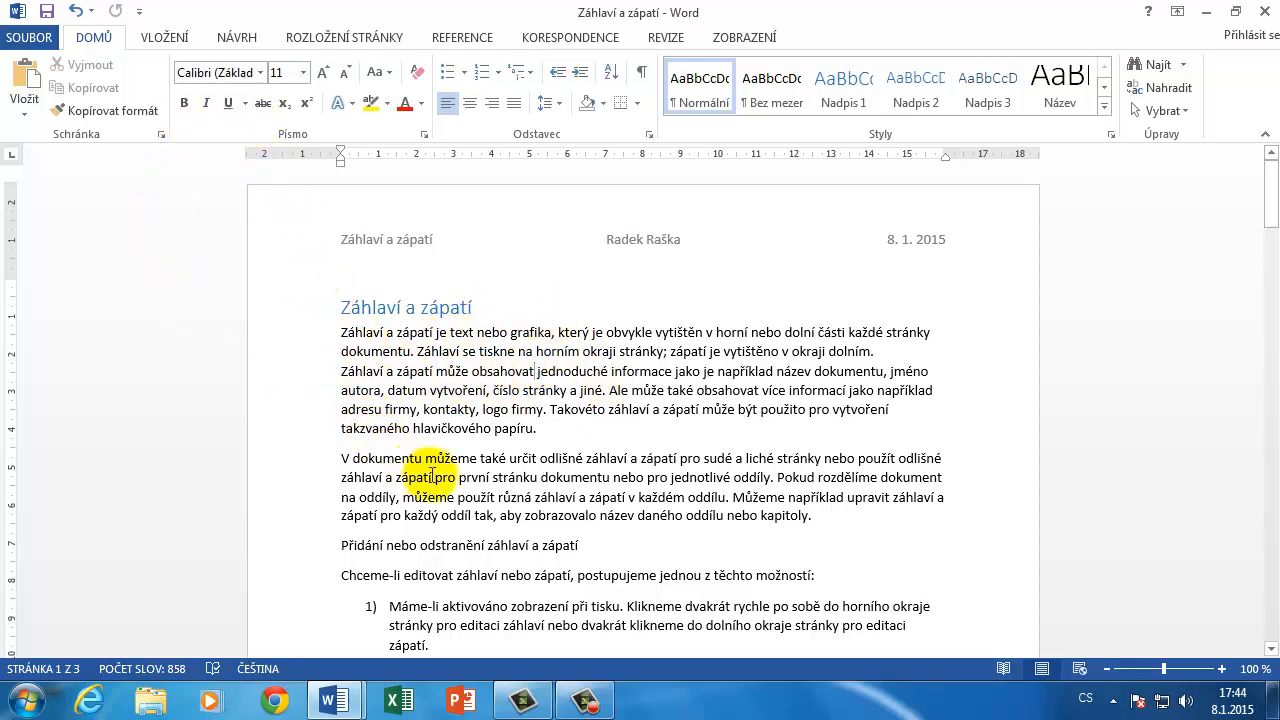
Step: Place the cursor in the body text and remove the header from the document
{"action": "left_click", "coordinate": [585, 428]}
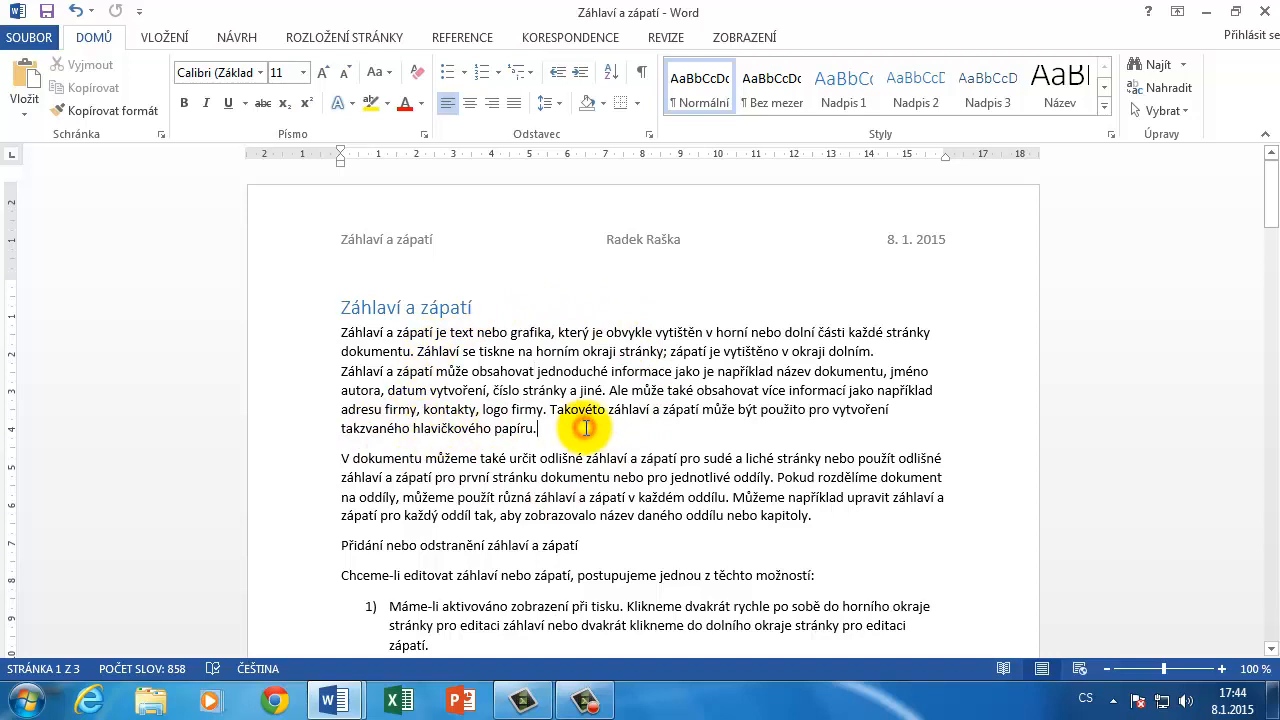
{"action": "left_click", "coordinate": [180, 36]}
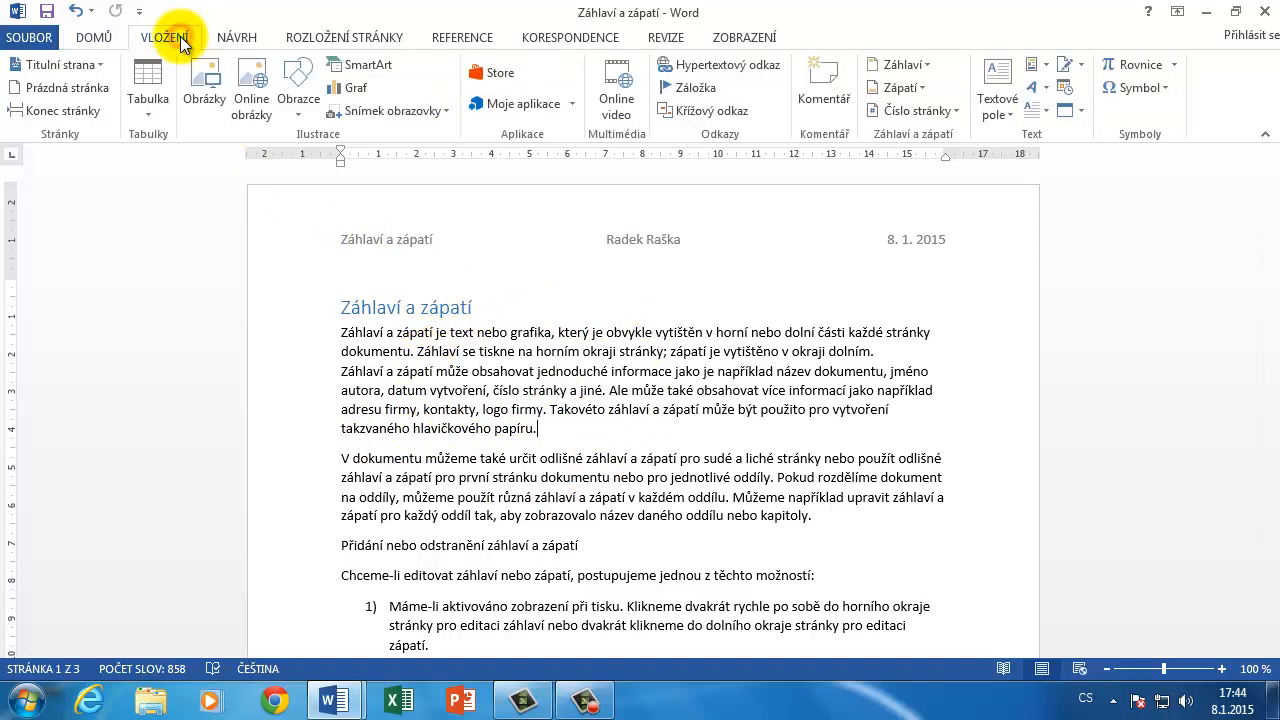
{"action": "left_click", "coordinate": [928, 66]}
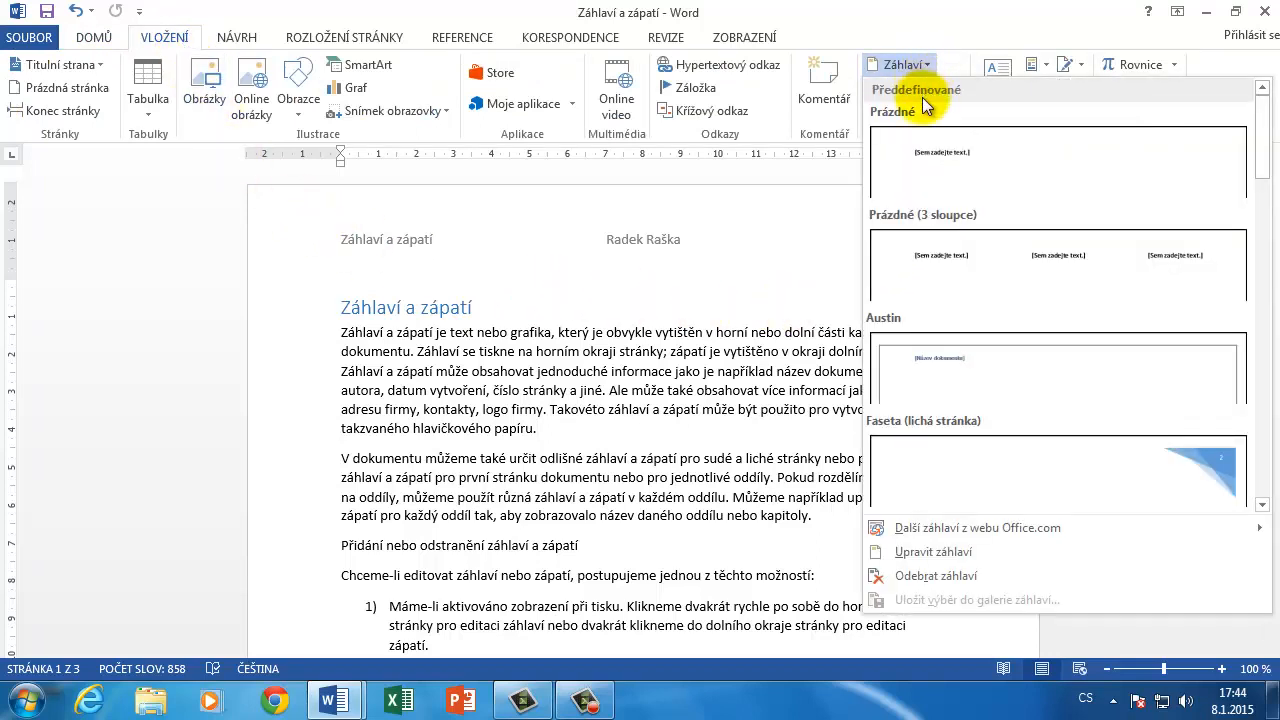
{"action": "left_click", "coordinate": [943, 579]}
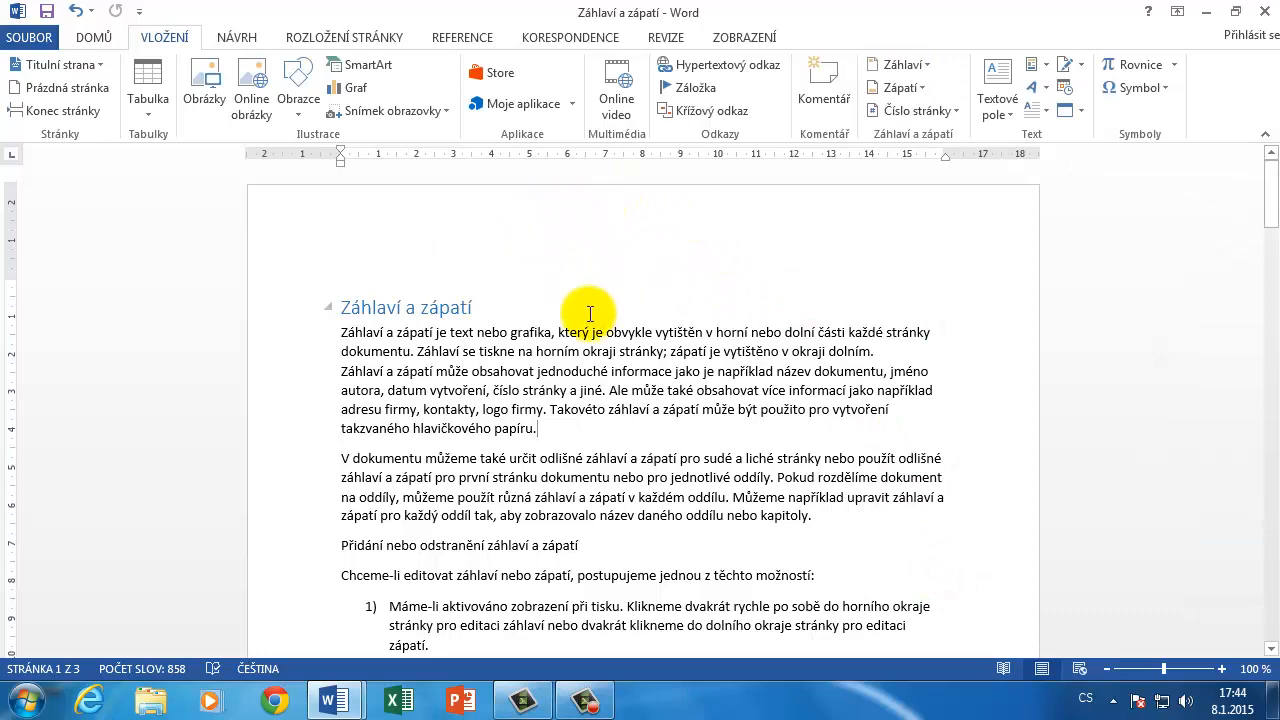
Step: Remove the footer containing the page number from the document
{"action": "scroll", "coordinate": [560, 300], "scroll_direction": "down", "scroll_amount": 20}
{"action": "scroll", "coordinate": [590, 314], "scroll_direction": "down", "scroll_amount": 5}
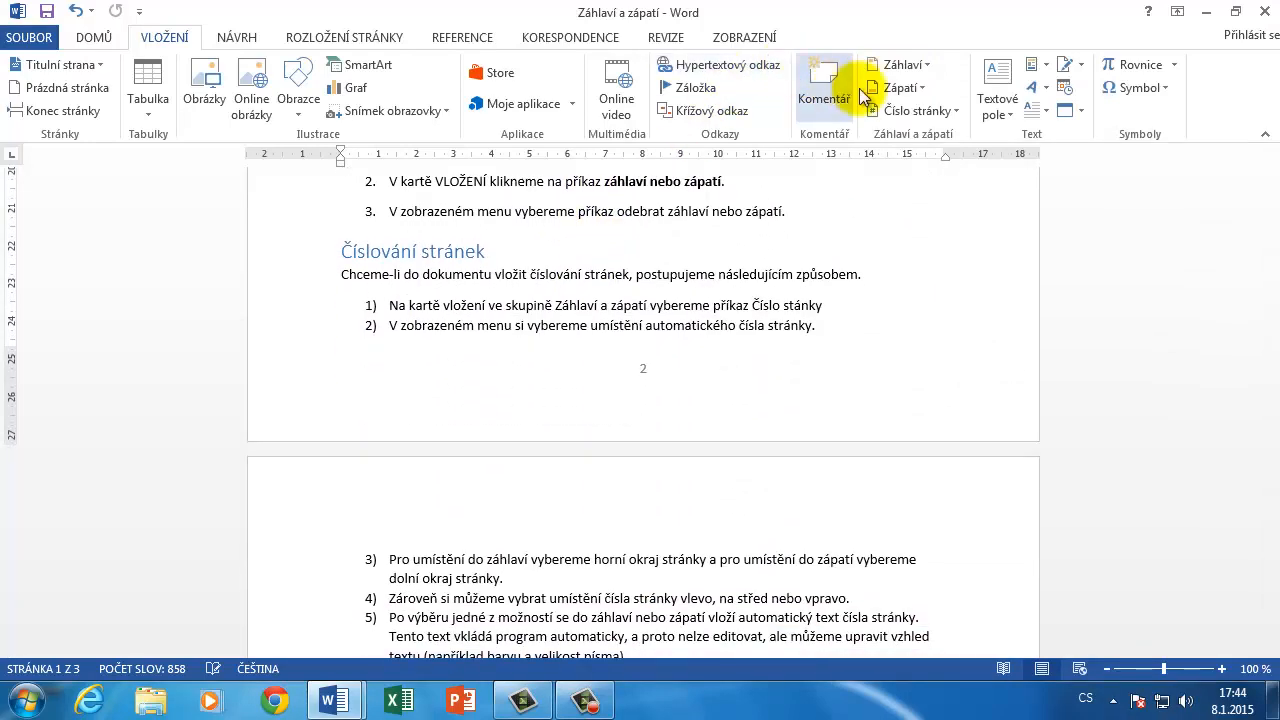
{"action": "left_click", "coordinate": [895, 87]}
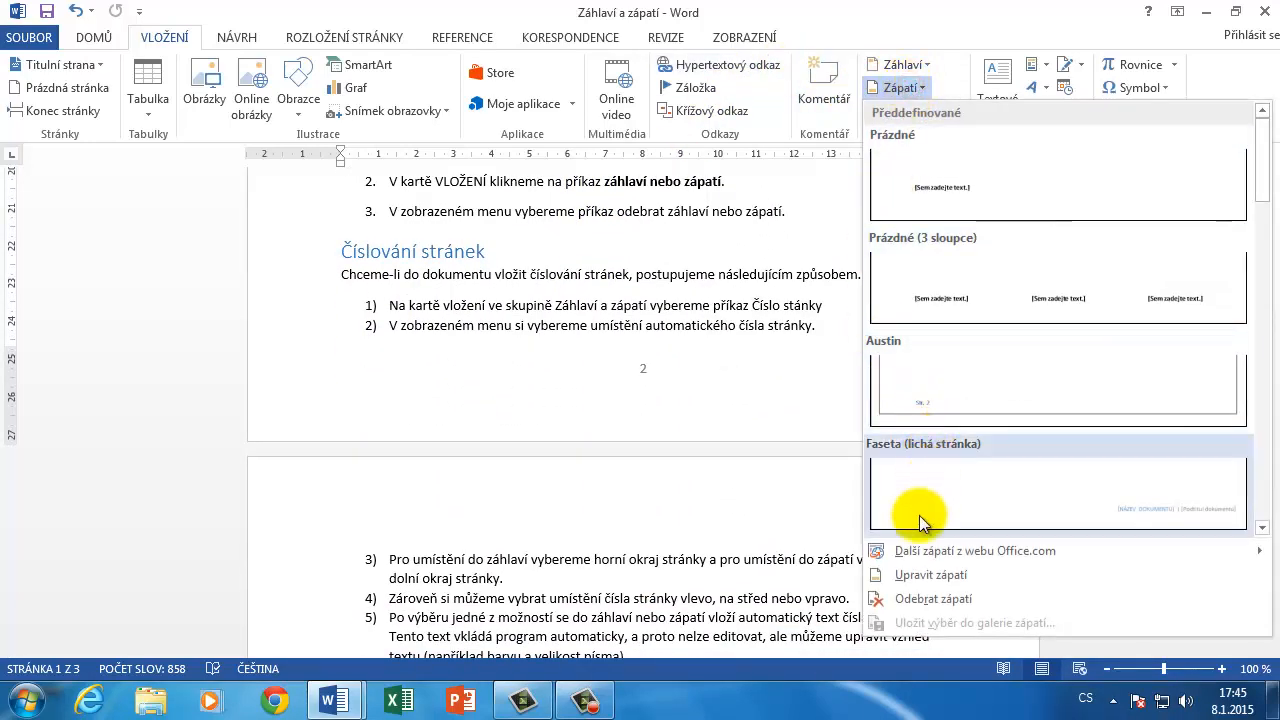
{"action": "left_click", "coordinate": [920, 600]}
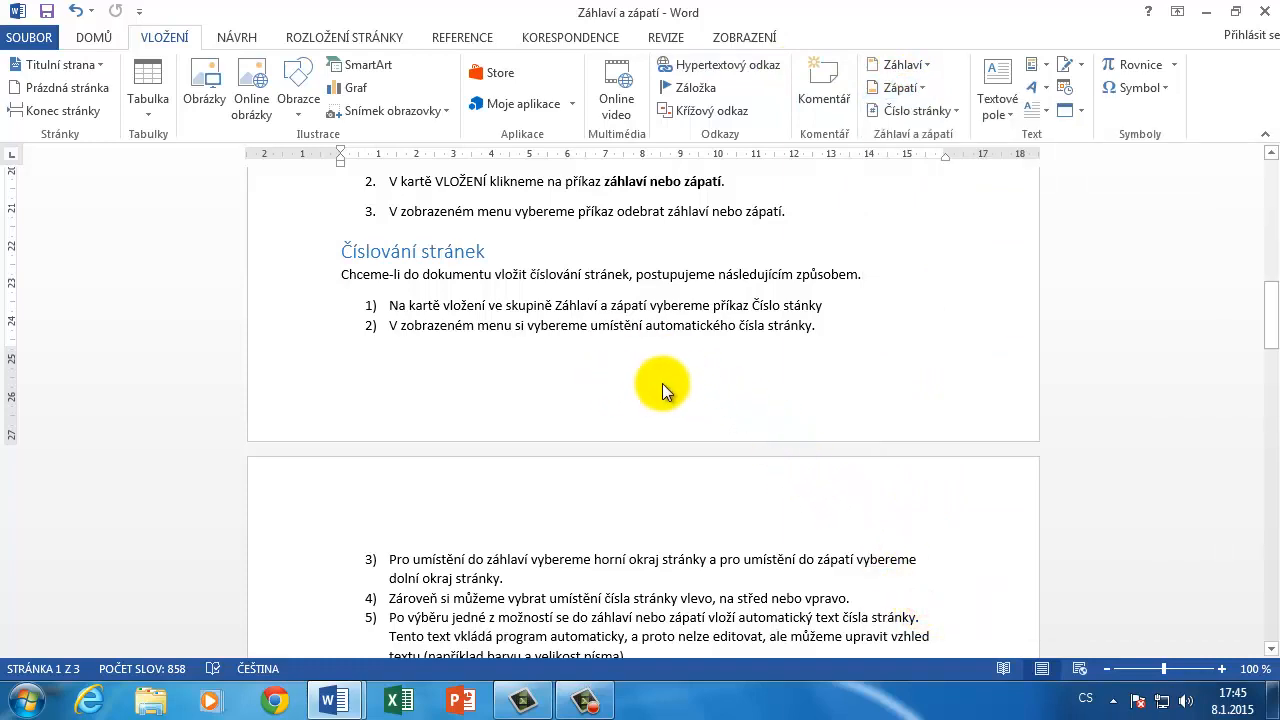
Step: Insert a centred page number at the bottom of the pages using the design "Č. ve formátu prostého textu 2"
{"action": "scroll", "coordinate": [662, 383], "scroll_direction": "up", "scroll_amount": 3}
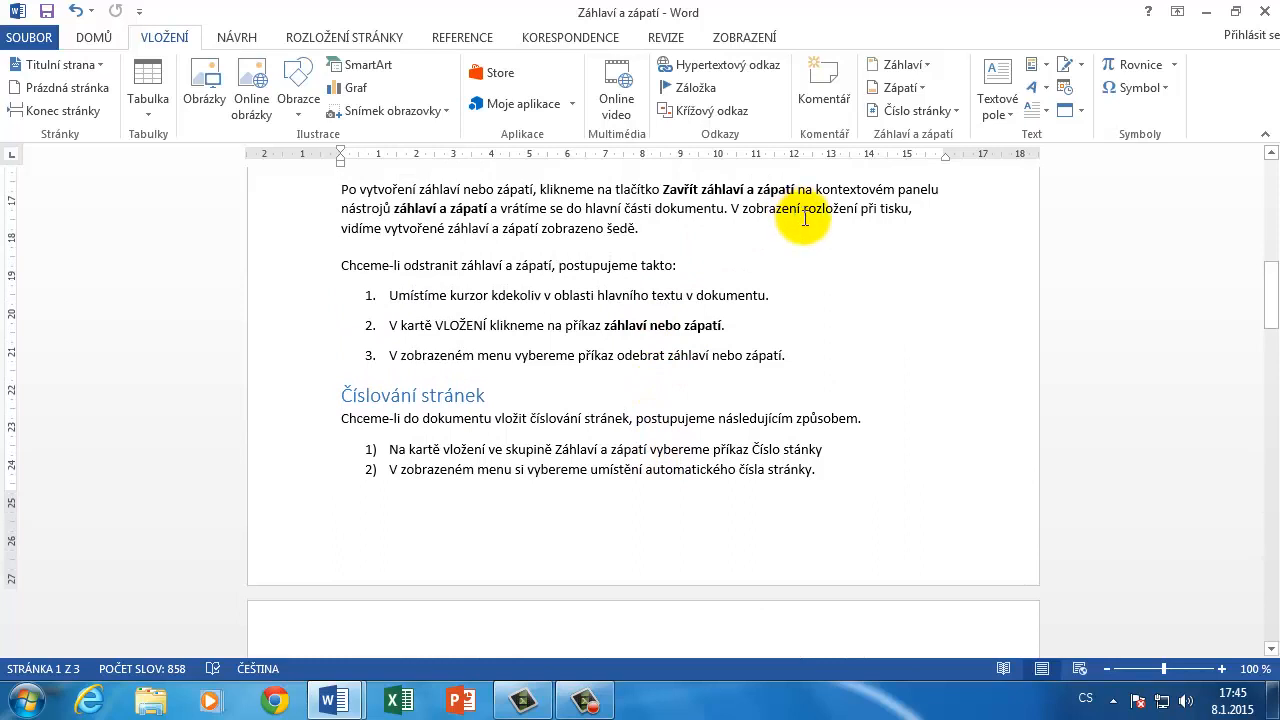
{"action": "scroll", "coordinate": [848, 221], "scroll_direction": "down", "scroll_amount": 1}
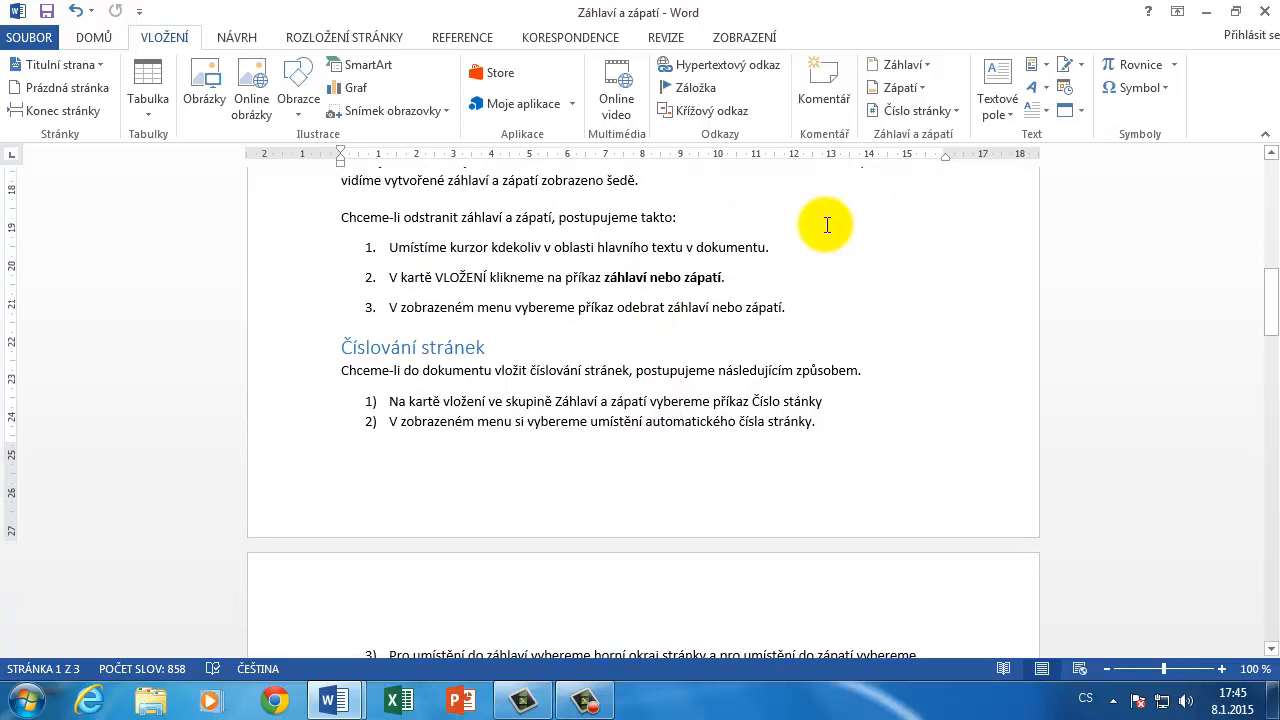
{"action": "left_click", "coordinate": [807, 243]}
{"action": "left_click", "coordinate": [955, 112]}
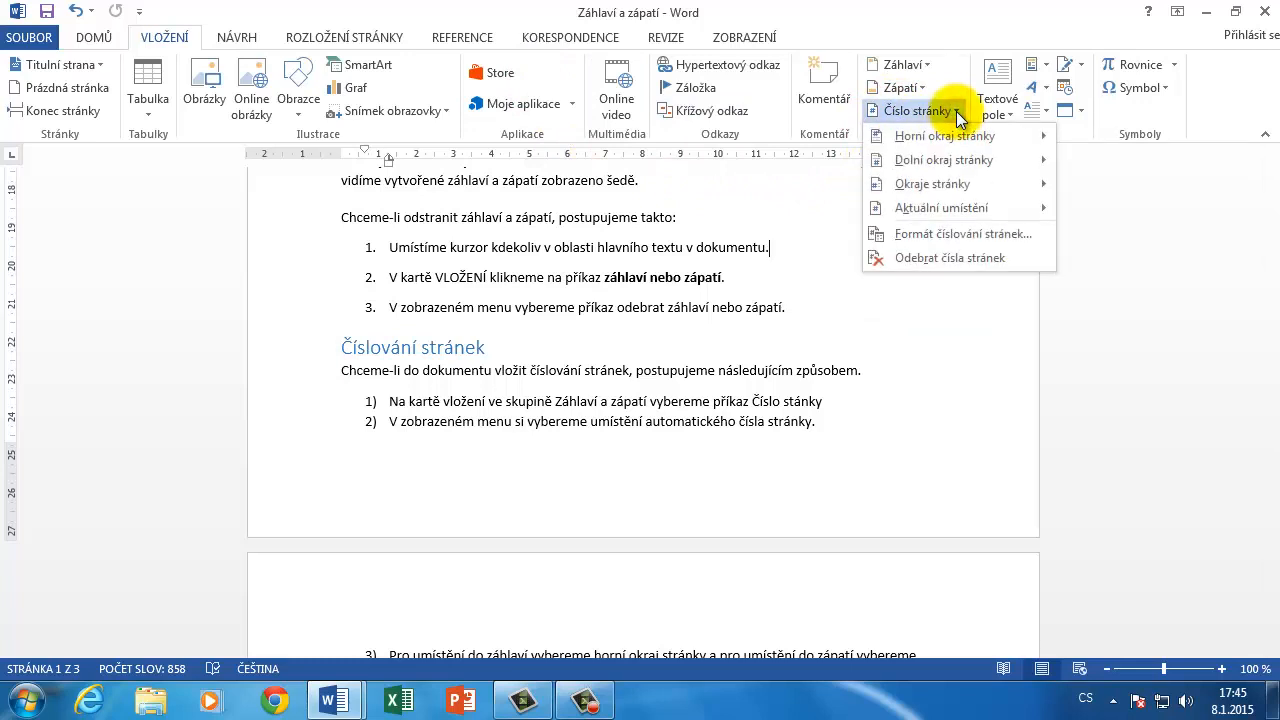
{"action": "mouse_move", "coordinate": [966, 138]}
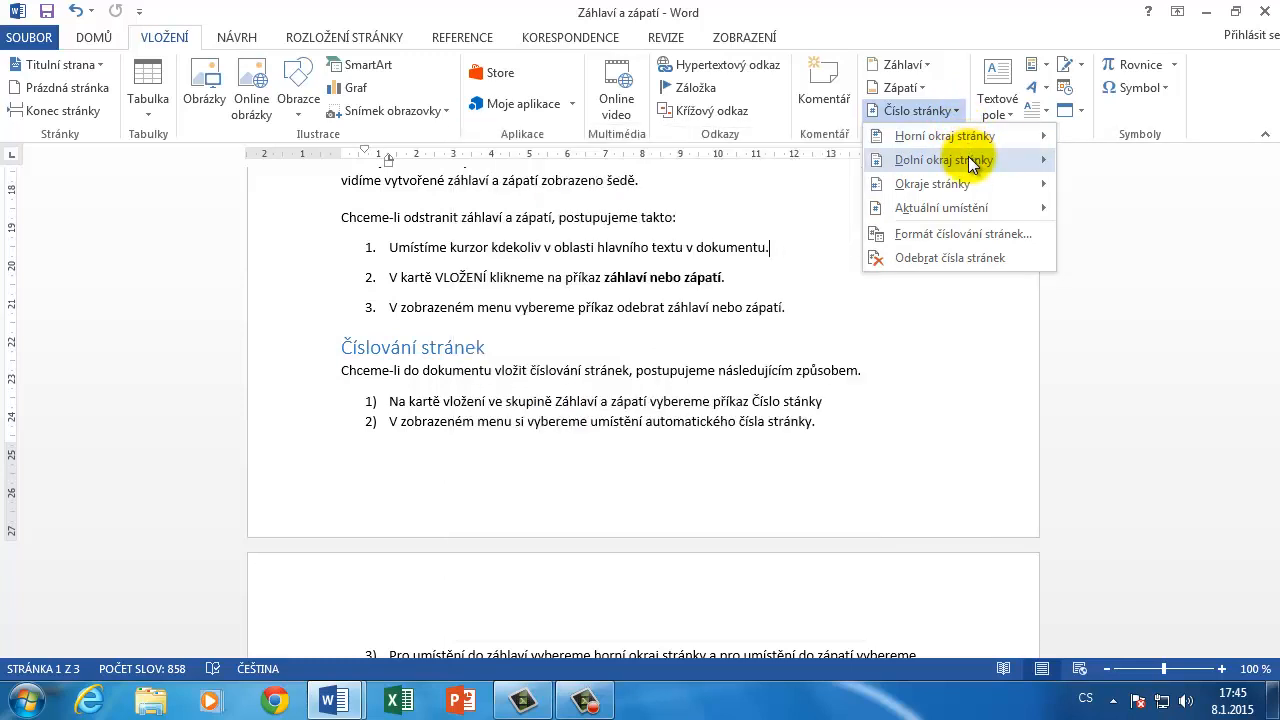
{"action": "mouse_move", "coordinate": [968, 162]}
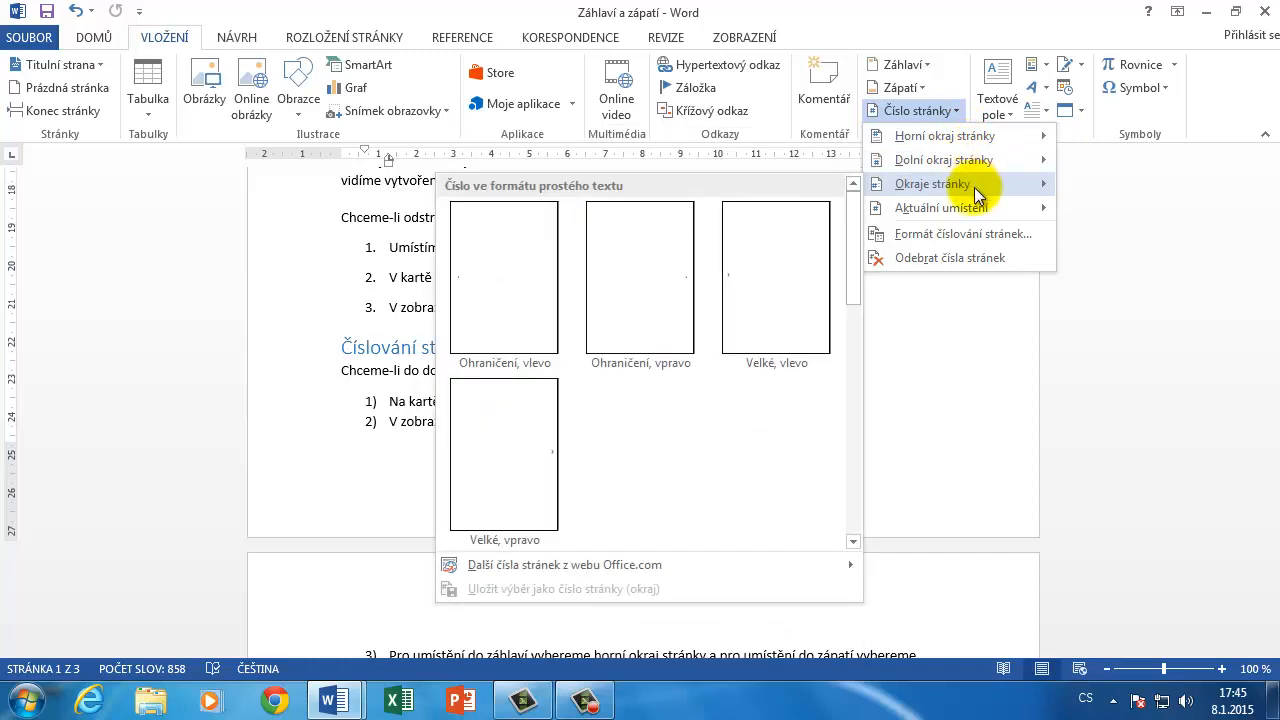
{"action": "mouse_move", "coordinate": [979, 208]}
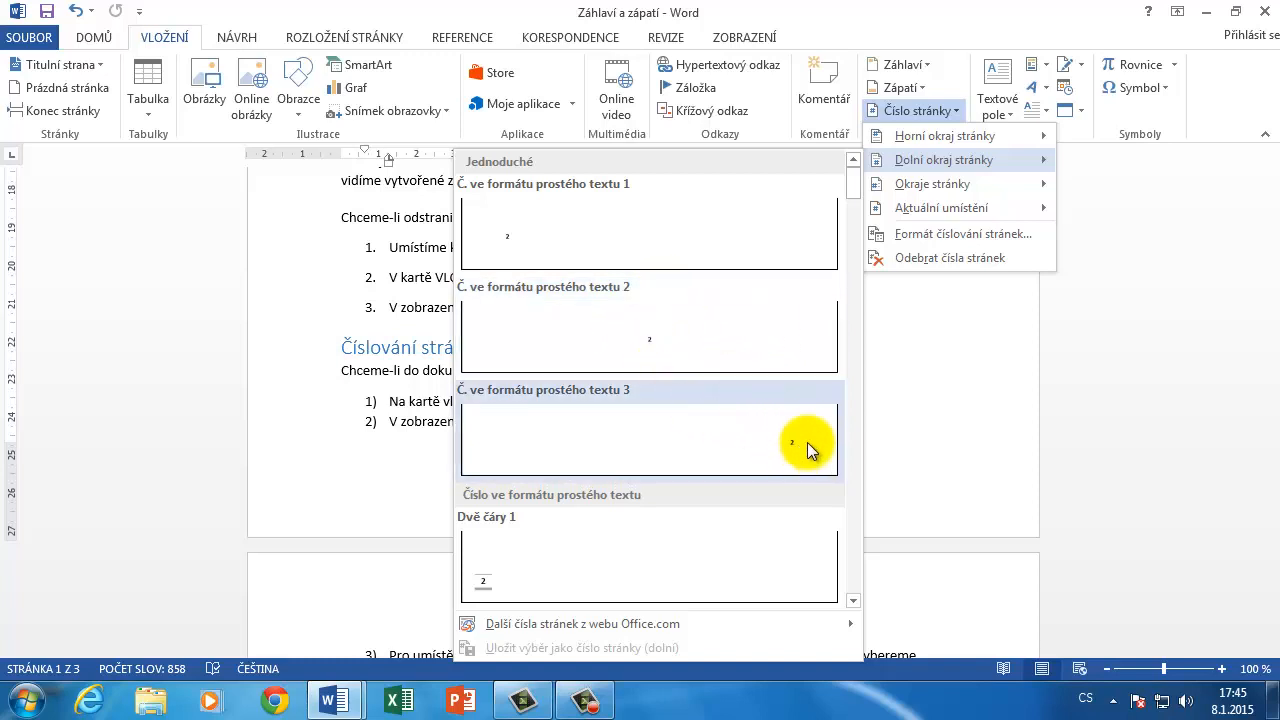
{"action": "left_click", "coordinate": [659, 340]}
Step: Set the page number in the first page's footer to font size 16 and colour it red
{"action": "scroll", "coordinate": [659, 340], "scroll_direction": "down", "scroll_amount": 3}
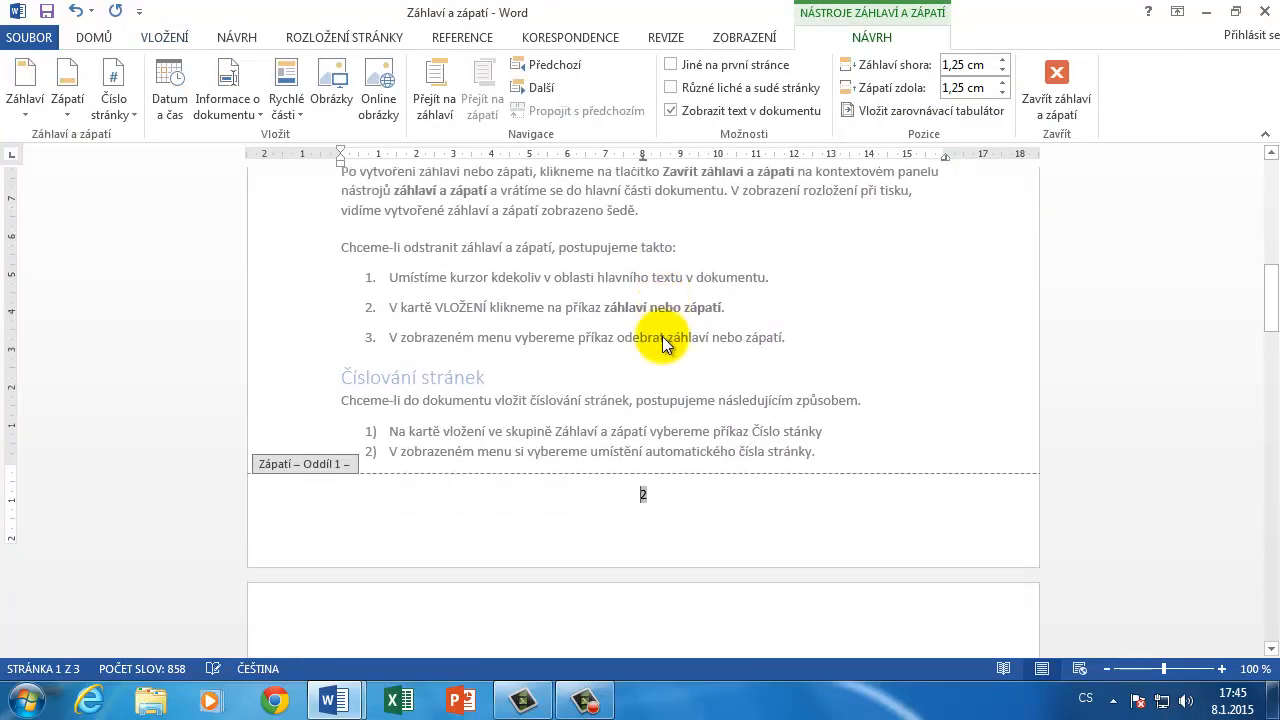
{"action": "left_click", "coordinate": [707, 422]}
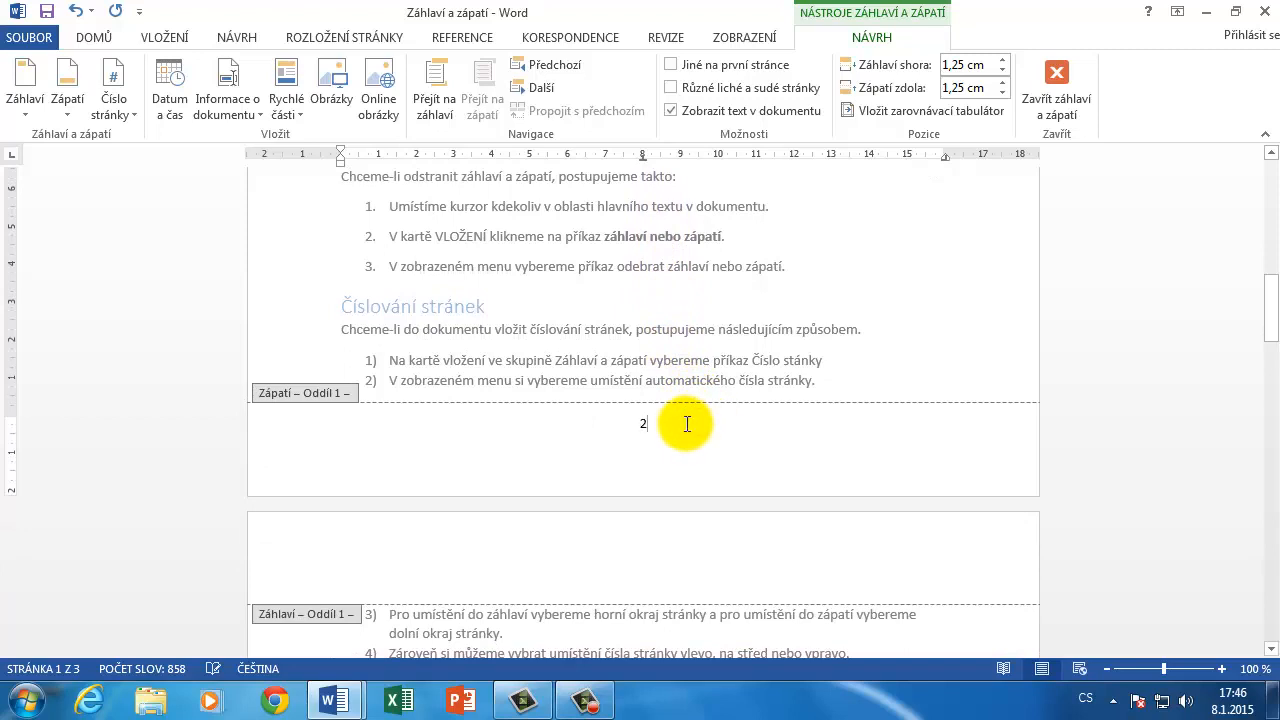
{"action": "left_click", "coordinate": [642, 424]}
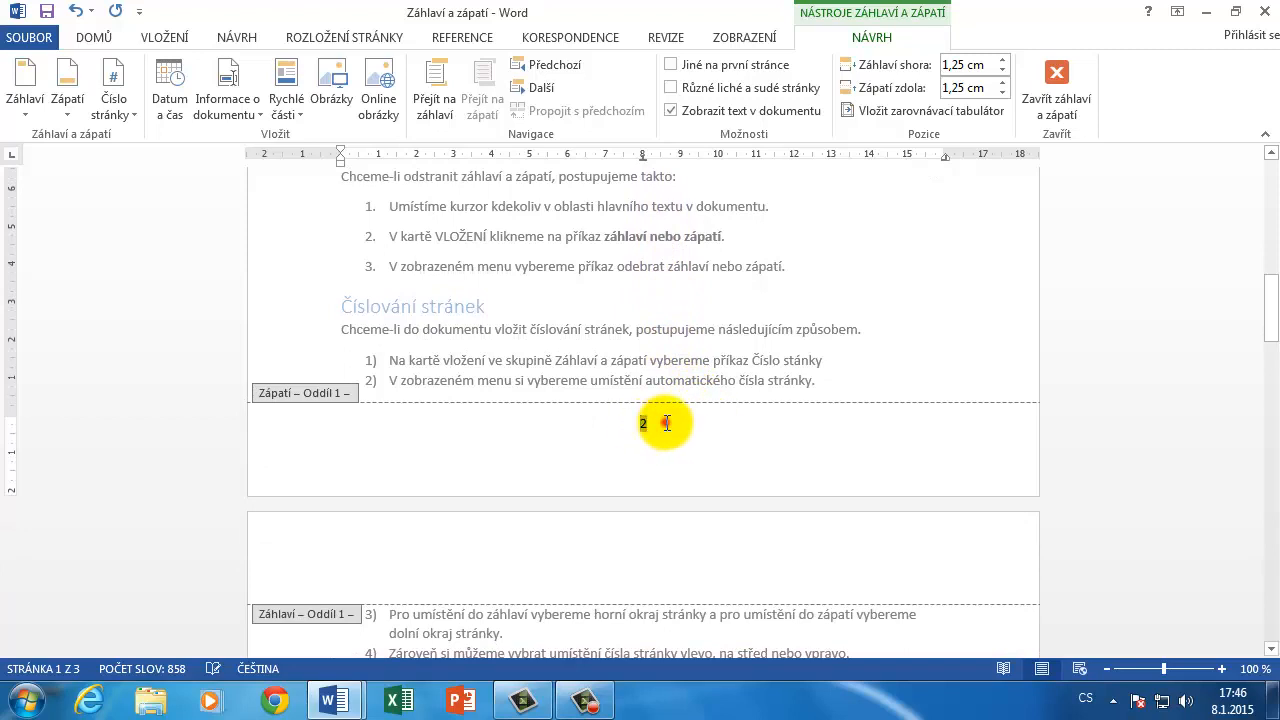
{"action": "double_click", "coordinate": [642, 424]}
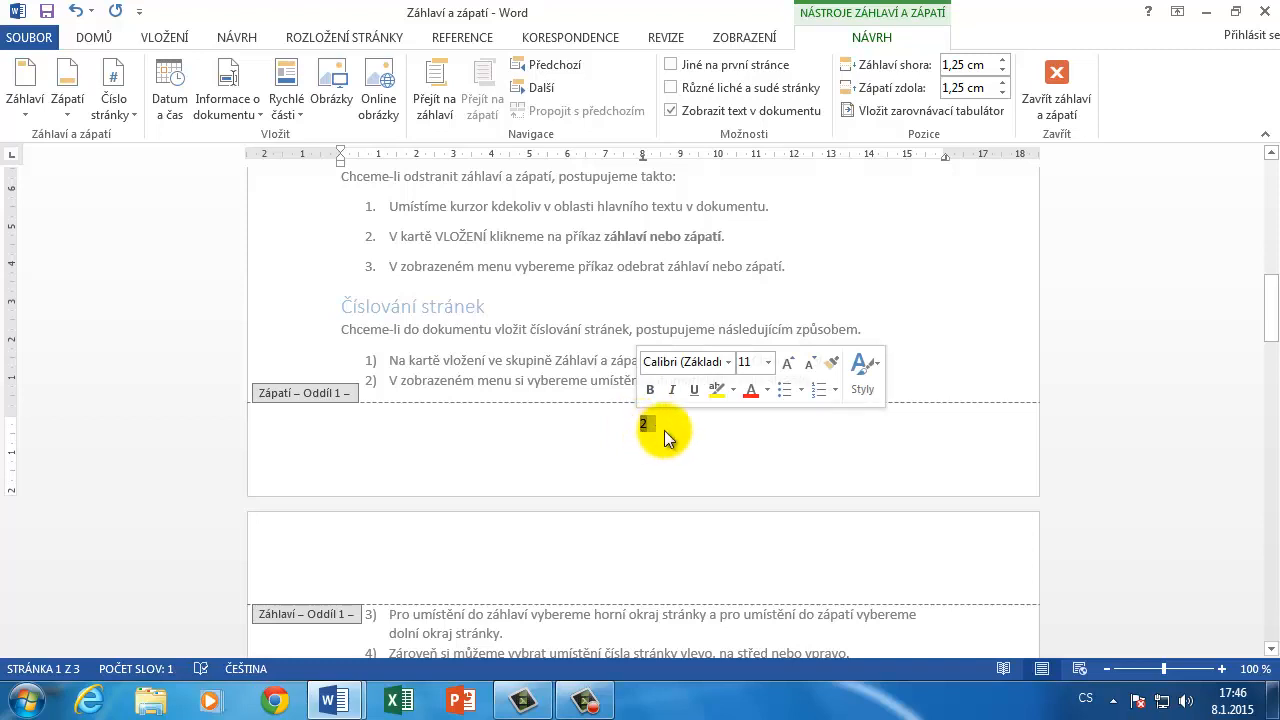
{"action": "left_click", "coordinate": [662, 430]}
{"action": "double_click", "coordinate": [640, 424]}
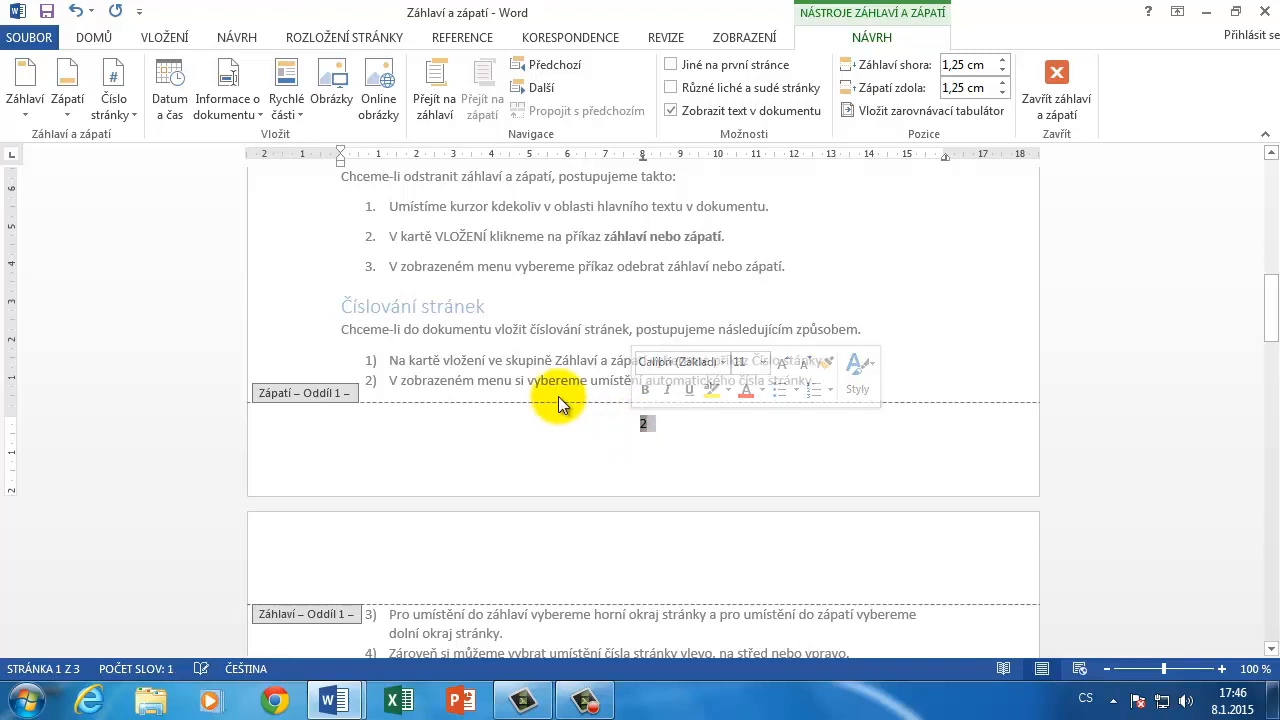
{"action": "left_click", "coordinate": [108, 38]}
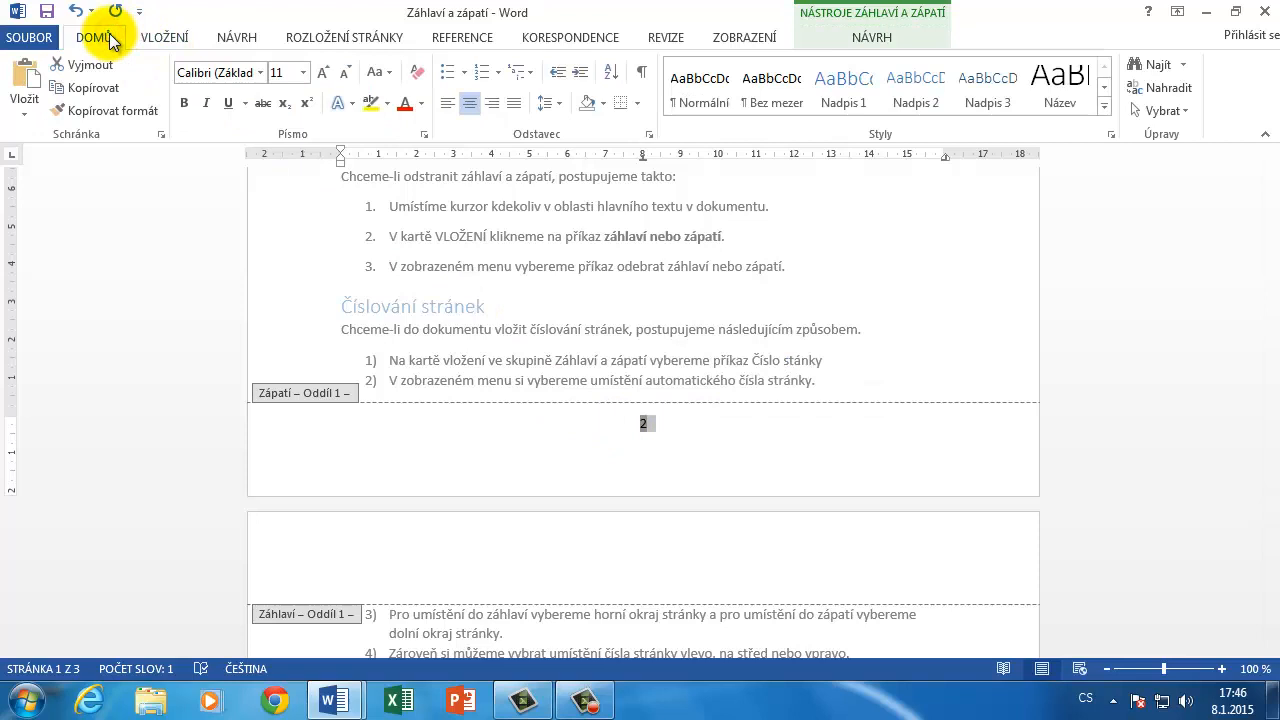
{"action": "left_click", "coordinate": [321, 73]}
{"action": "left_click", "coordinate": [321, 73]}
{"action": "left_click", "coordinate": [321, 73]}
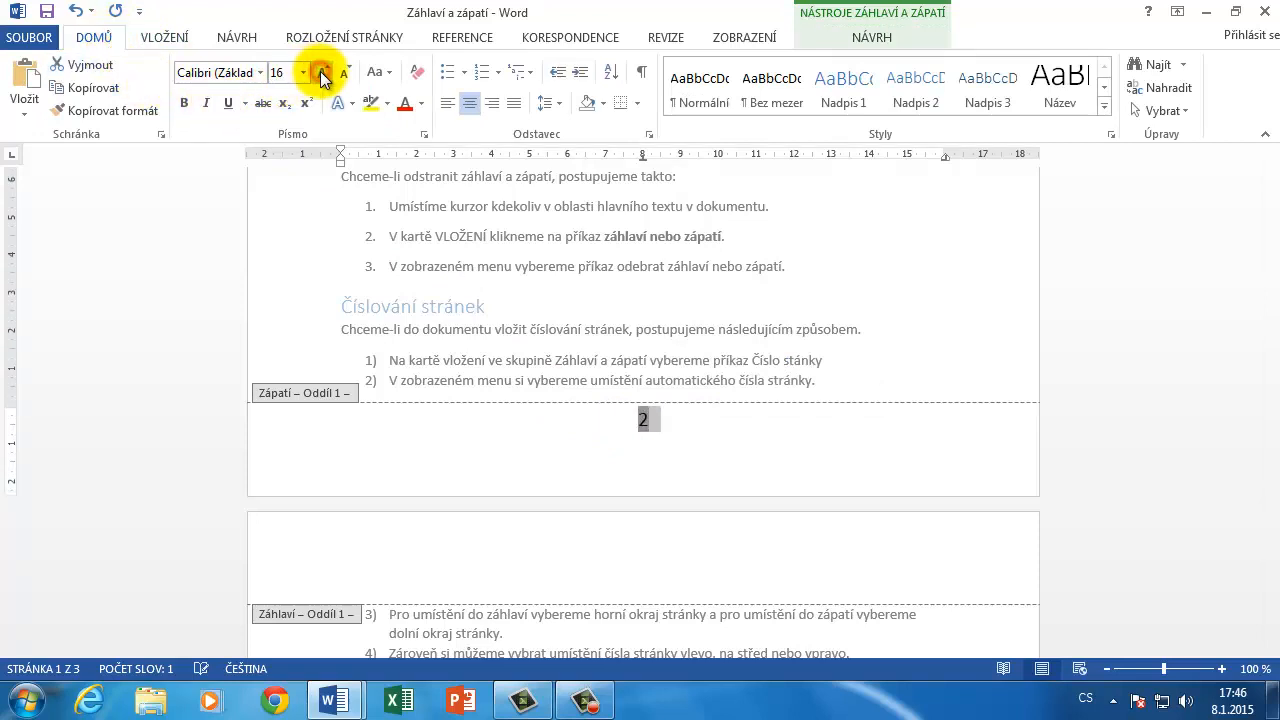
{"action": "left_click", "coordinate": [409, 110]}
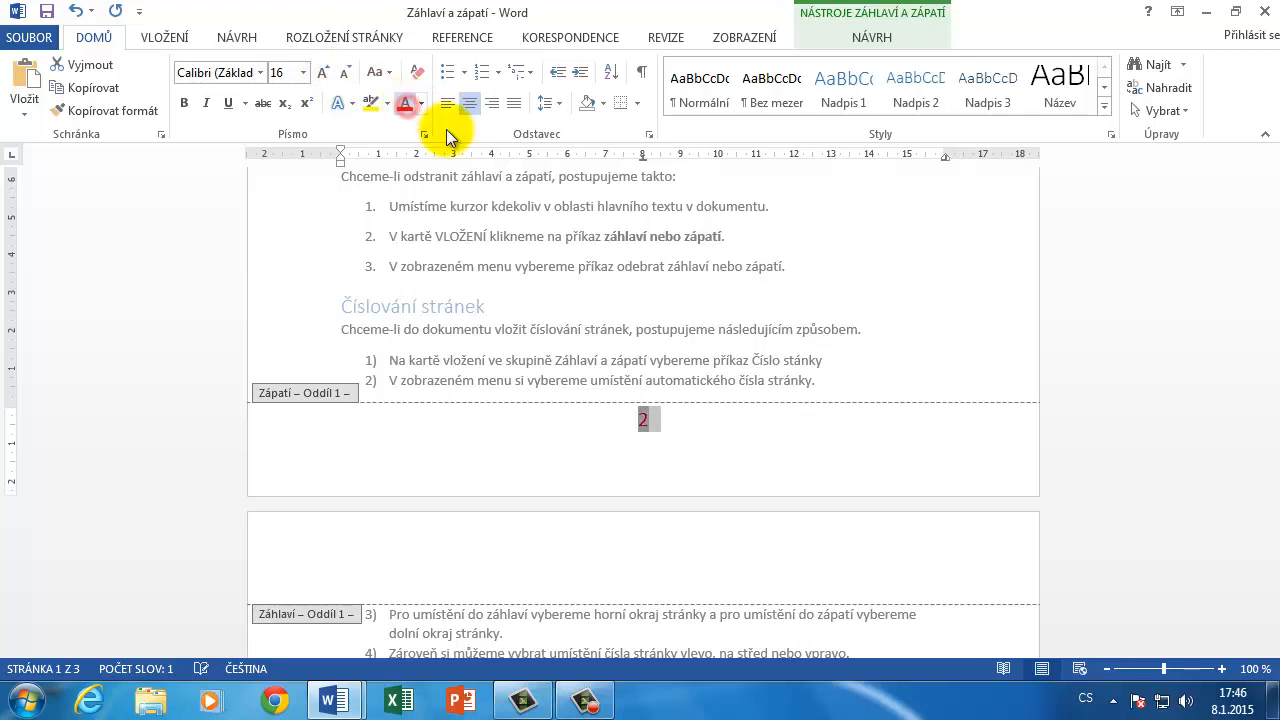
{"action": "left_click", "coordinate": [782, 418]}
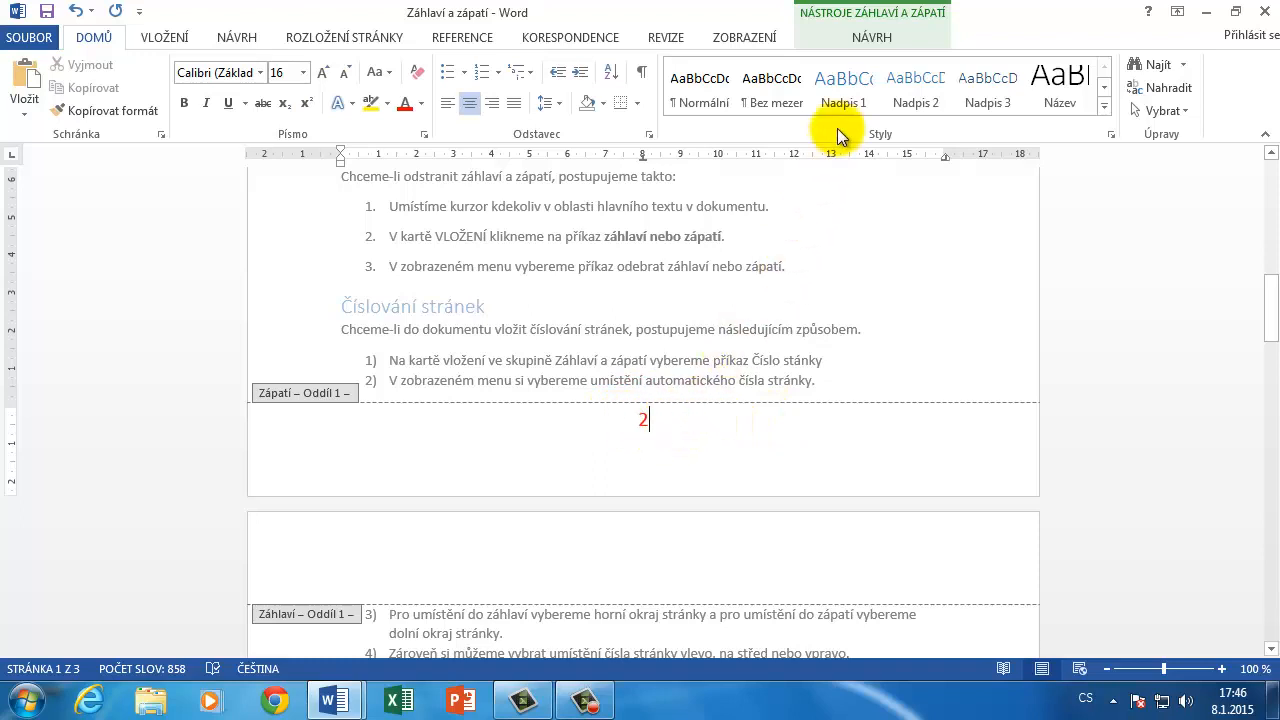
Step: Open the page number format settings, try the letter and Roman numeral formats, and choose the format 1, 2, 3, …
{"action": "left_click", "coordinate": [181, 34]}
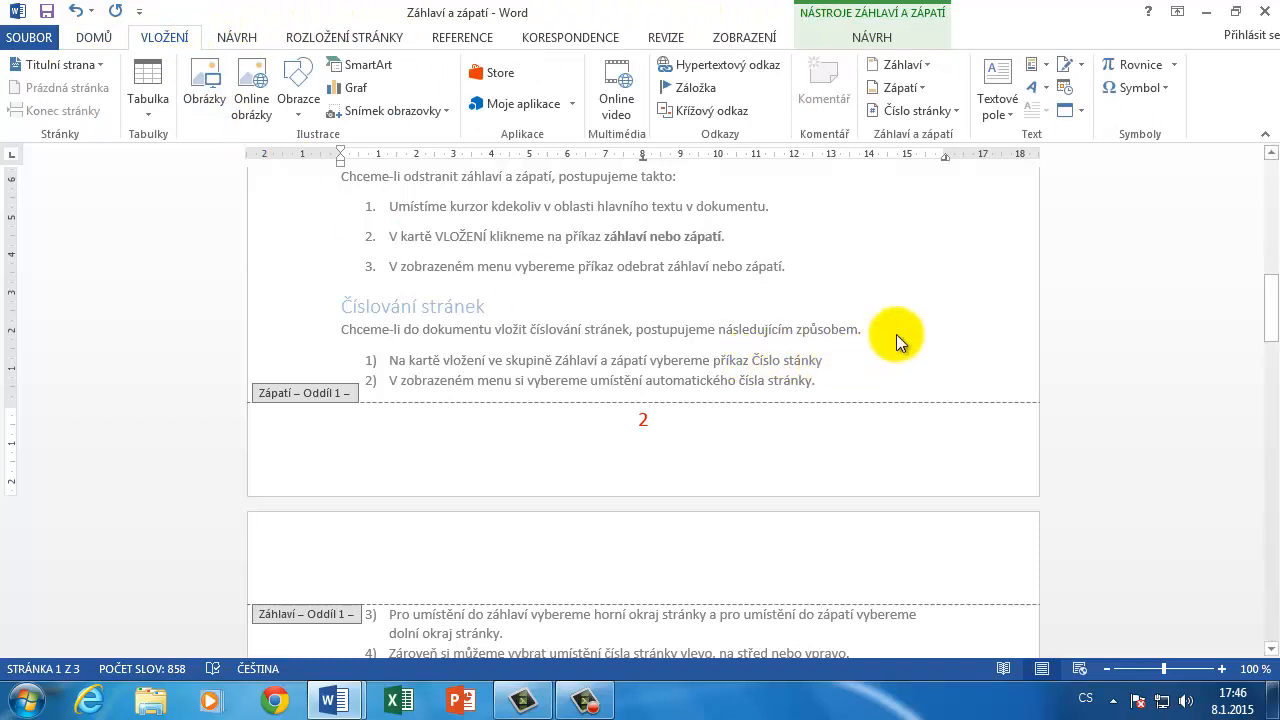
{"action": "left_click", "coordinate": [955, 112]}
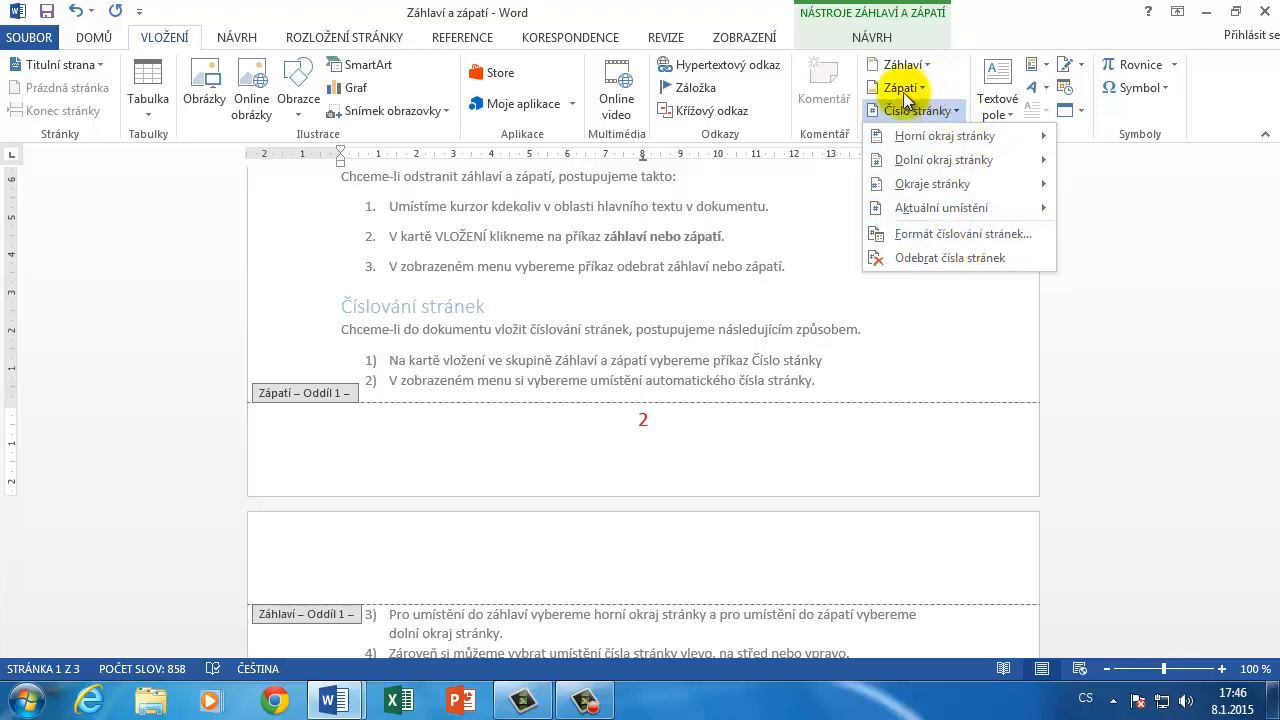
{"action": "left_click", "coordinate": [924, 237]}
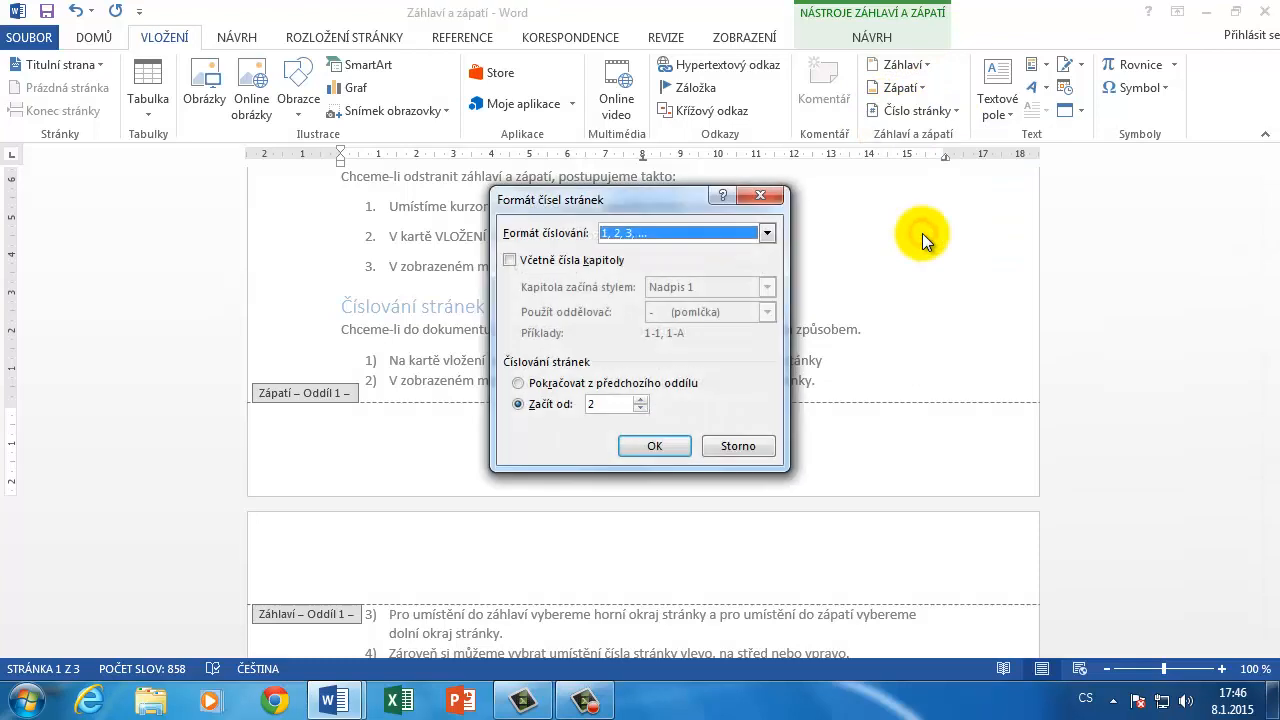
{"action": "left_click_drag", "start_coordinate": [643, 197], "coordinate": [846, 194]}
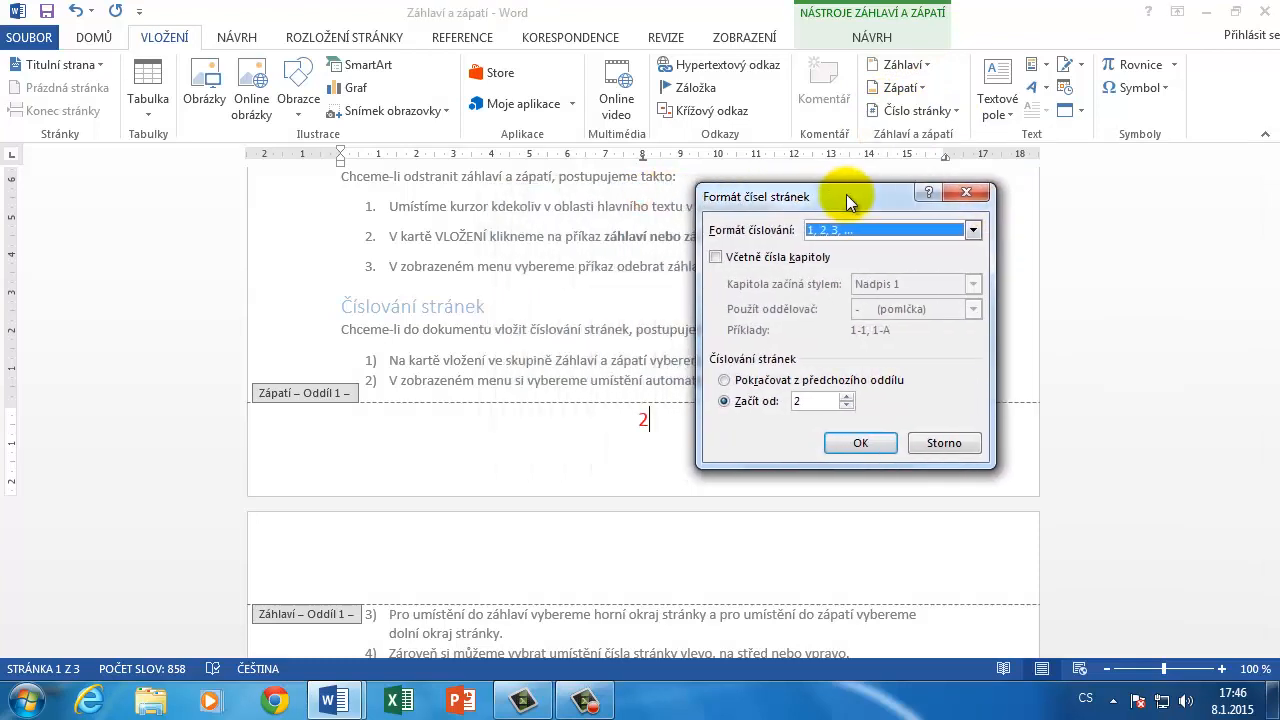
{"action": "left_click", "coordinate": [976, 231]}
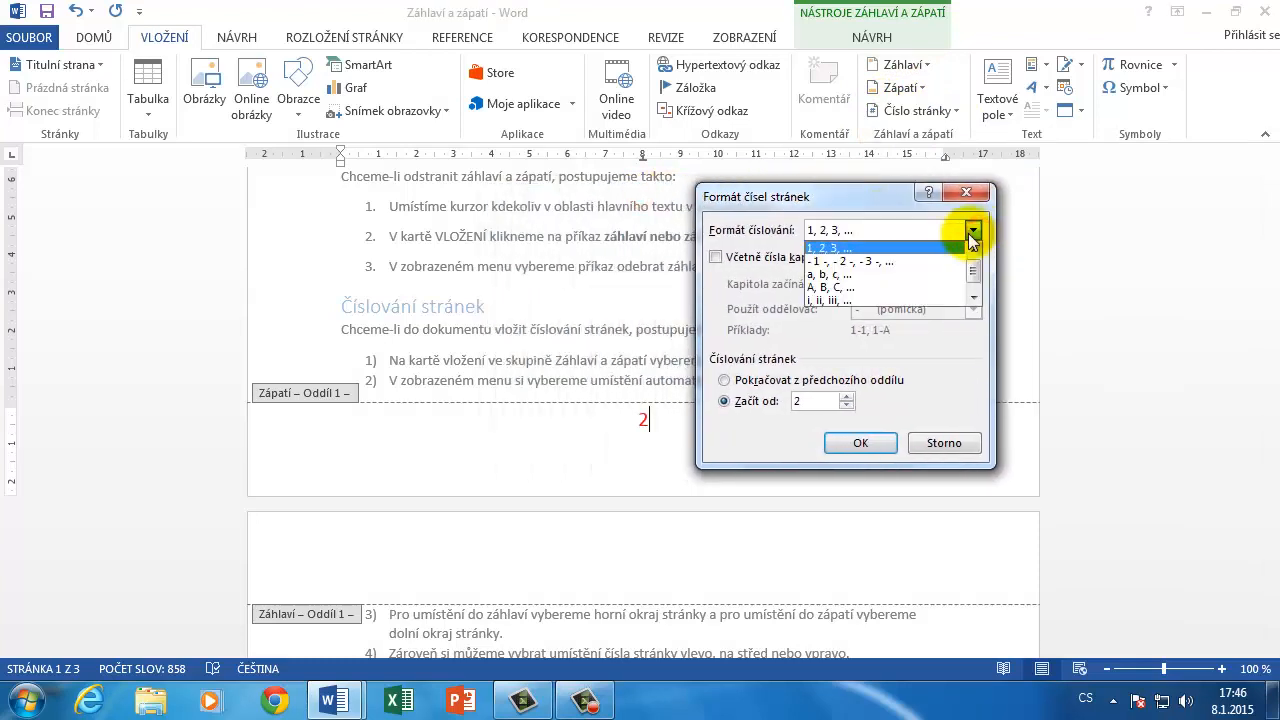
{"action": "left_click", "coordinate": [920, 274]}
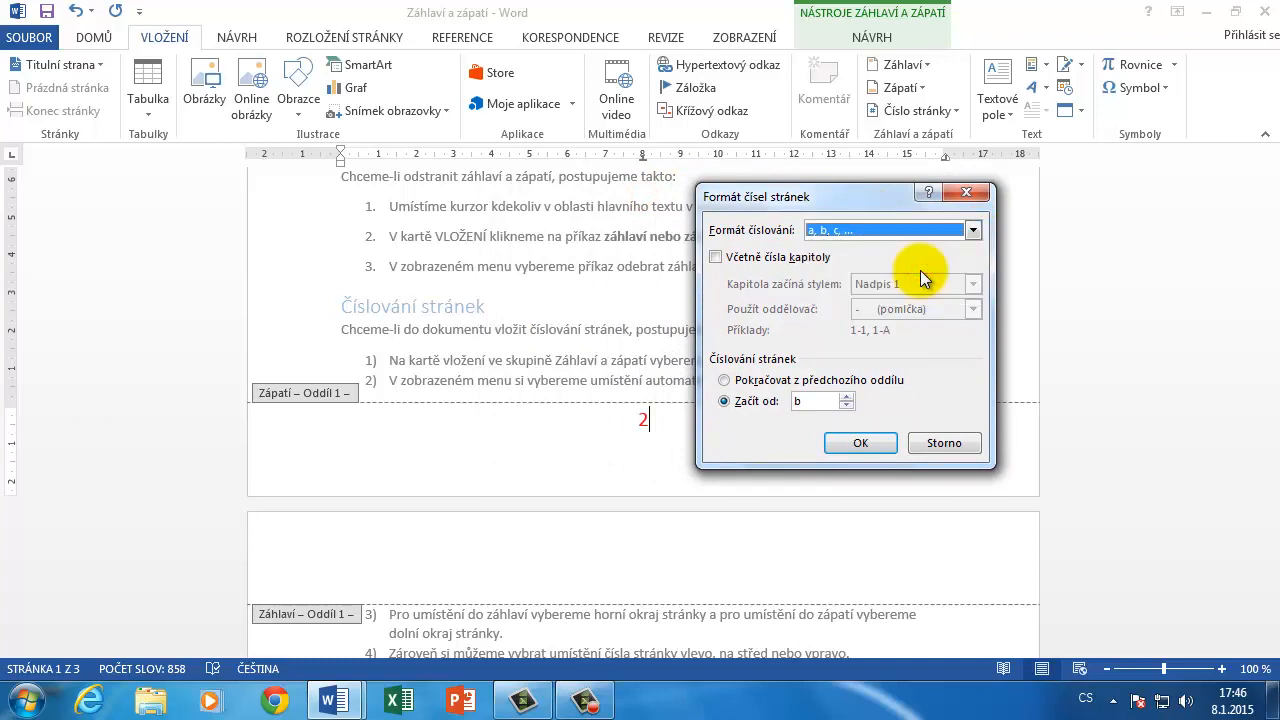
{"action": "left_click", "coordinate": [971, 231]}
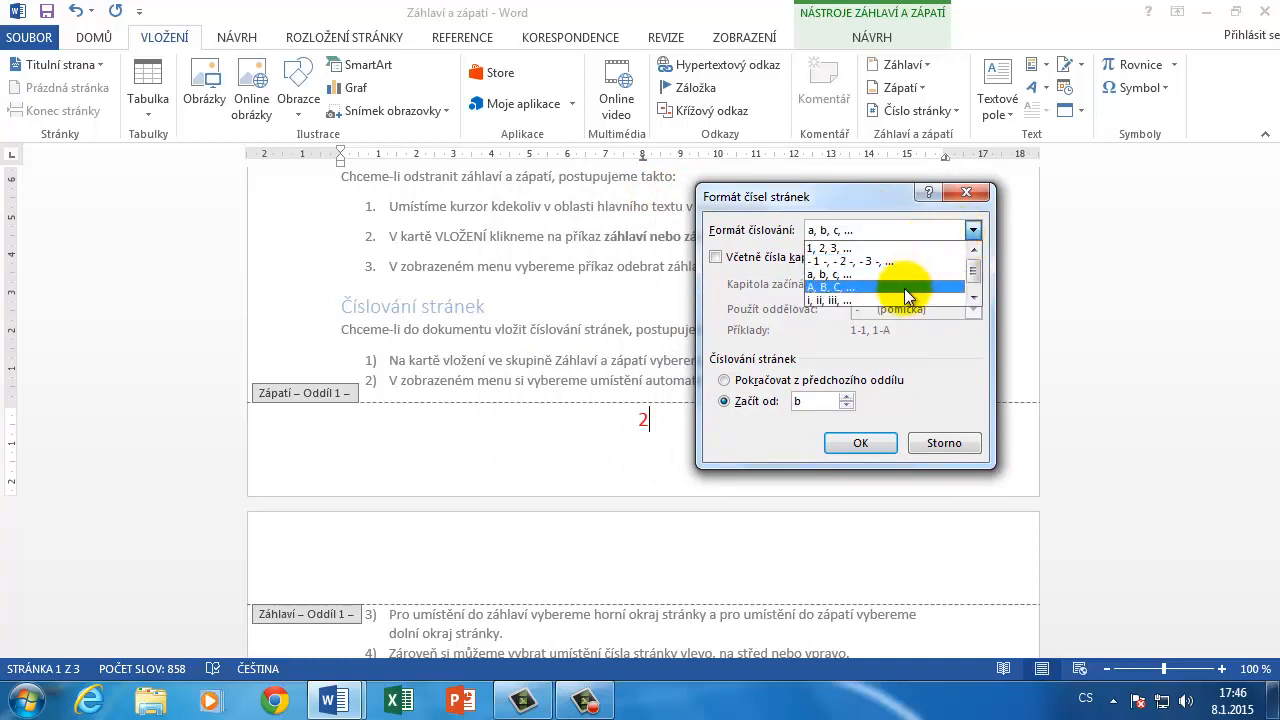
{"action": "left_click", "coordinate": [904, 288]}
{"action": "left_click", "coordinate": [966, 231]}
{"action": "left_click", "coordinate": [907, 297]}
{"action": "left_click", "coordinate": [971, 230]}
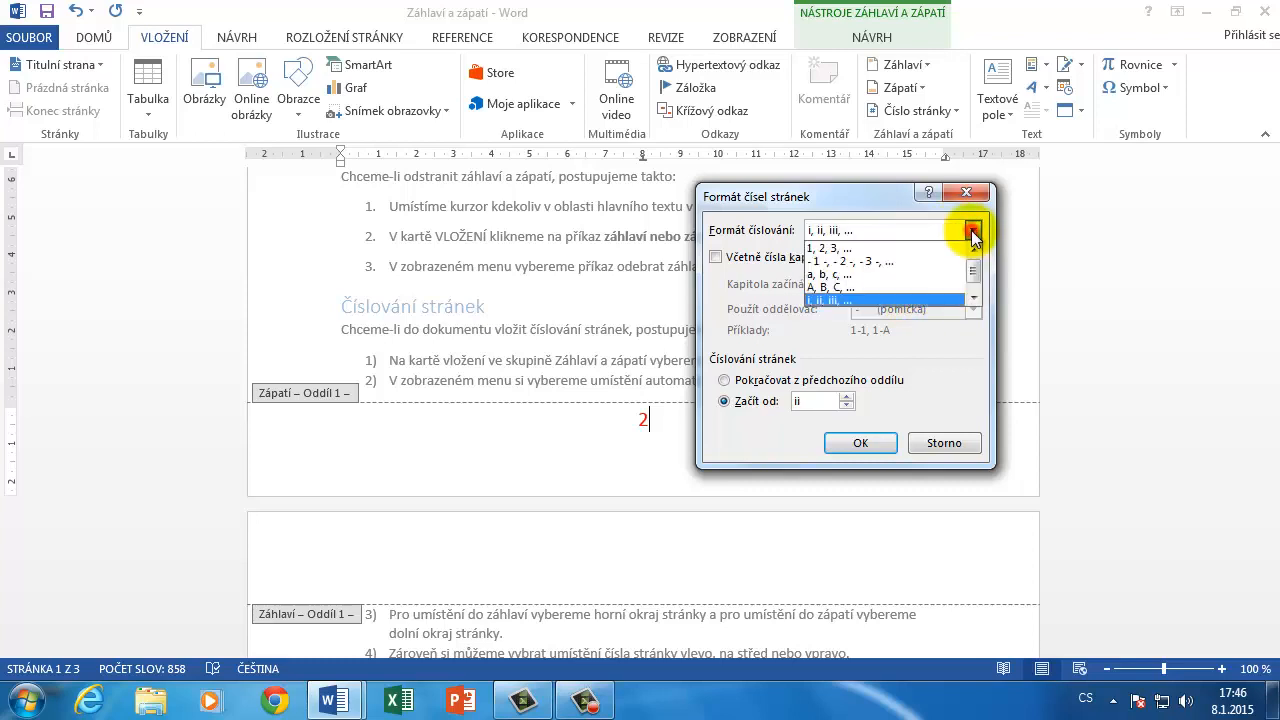
{"action": "left_click", "coordinate": [925, 247]}
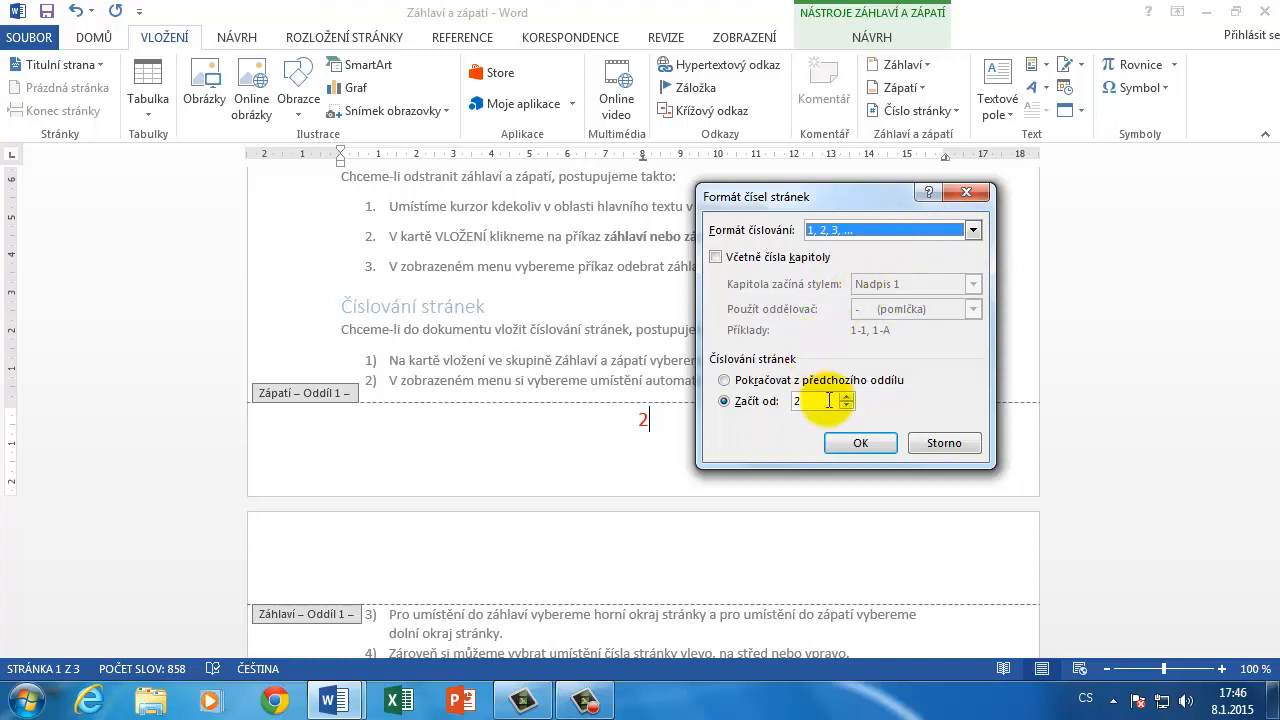
Step: Set the page numbering to start from 5 instead of continuing from the previous section, and apply the format
{"action": "left_click", "coordinate": [776, 381]}
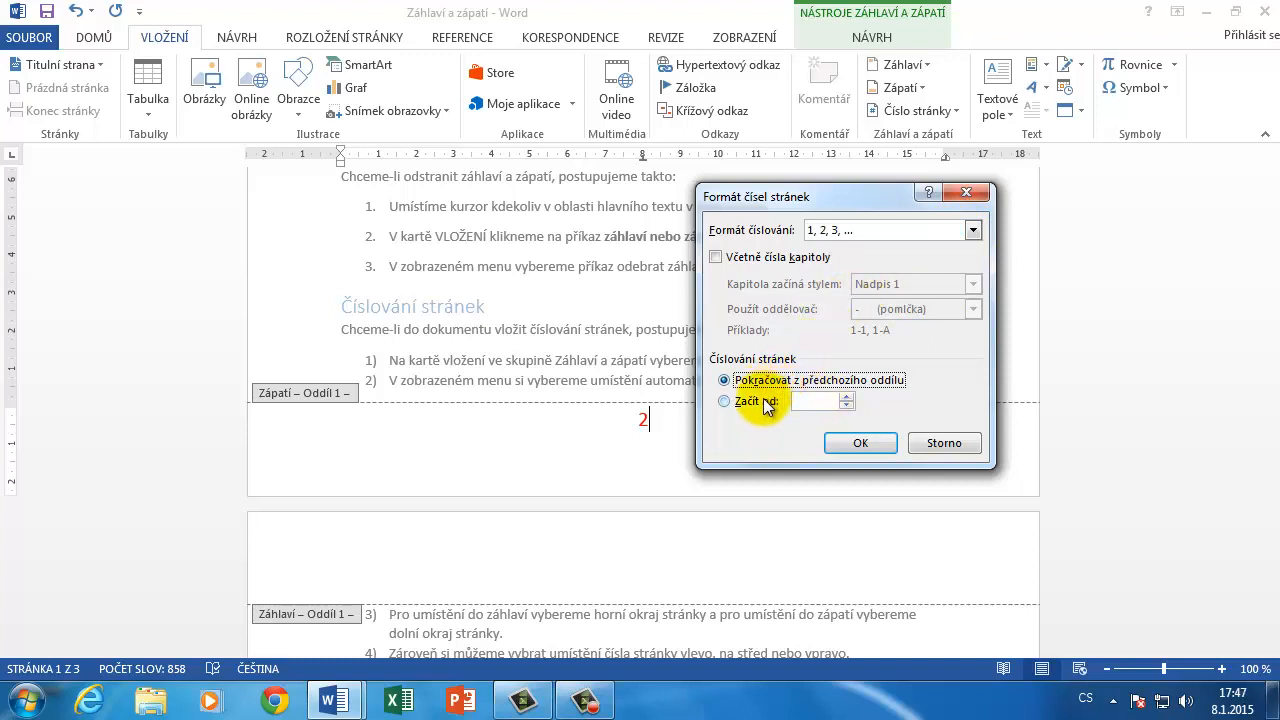
{"action": "left_click", "coordinate": [776, 402]}
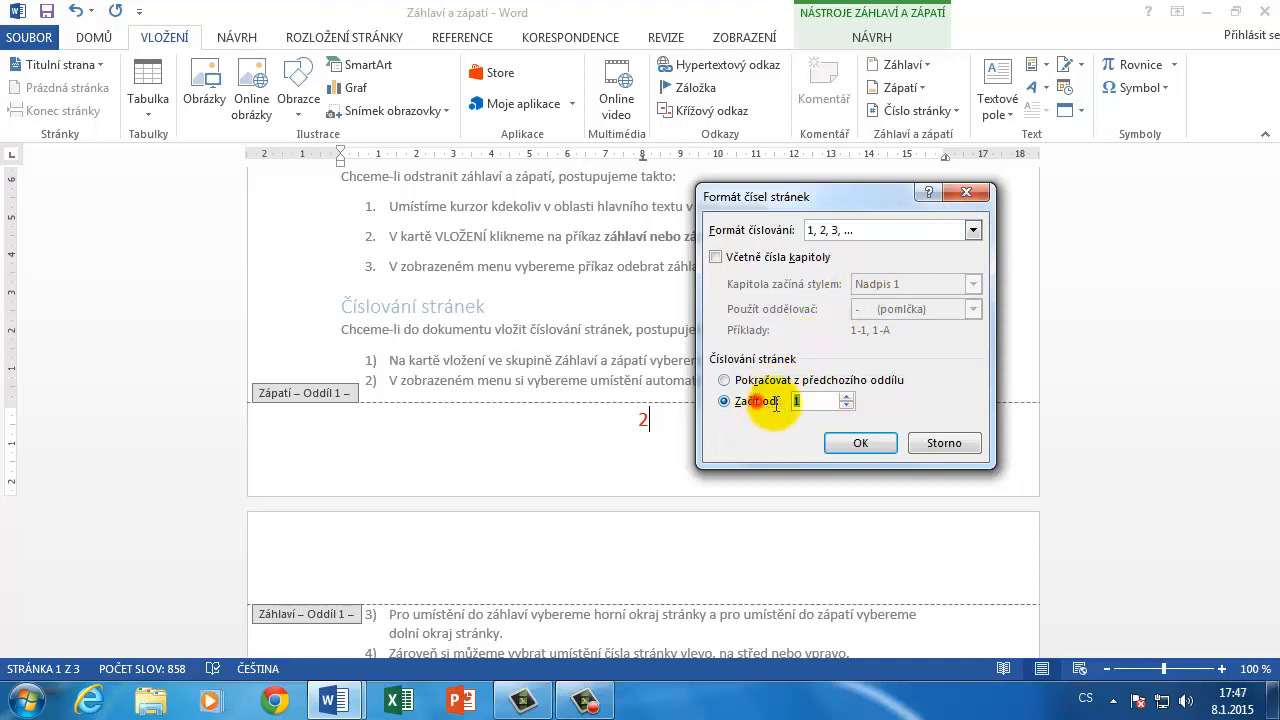
{"action": "left_click", "coordinate": [849, 398]}
{"action": "left_click", "coordinate": [849, 398]}
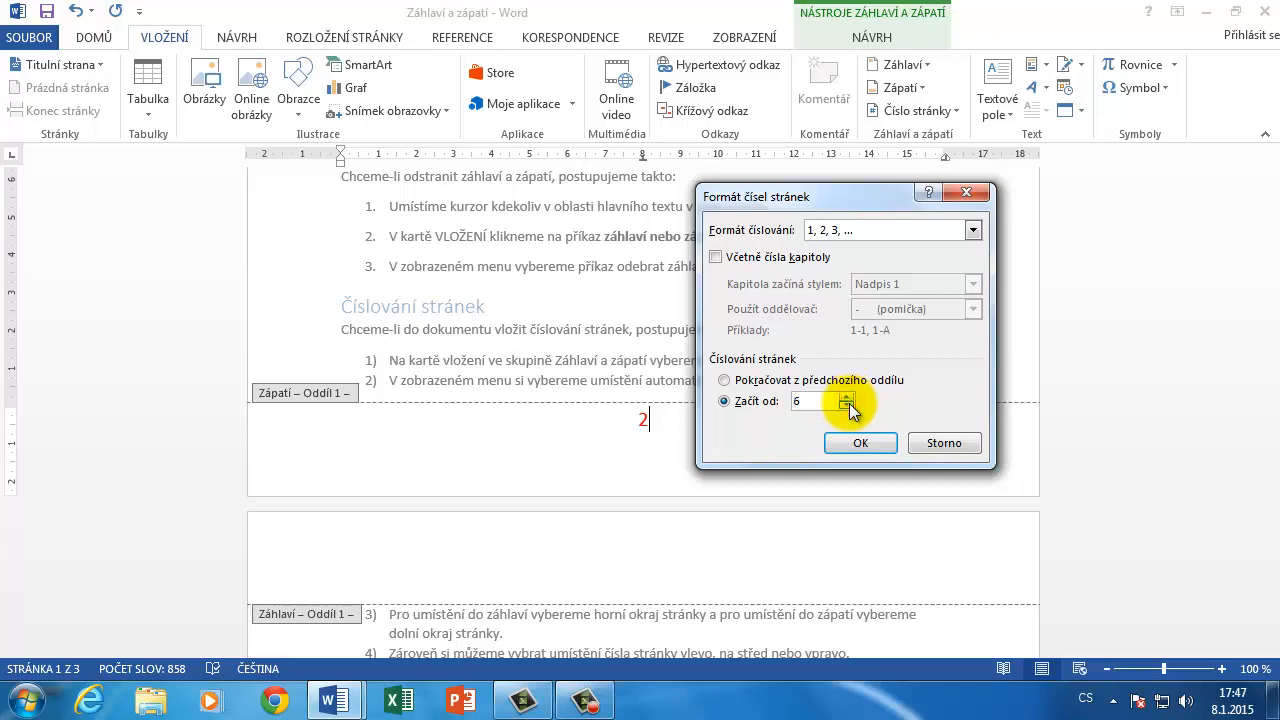
{"action": "left_click", "coordinate": [862, 441]}
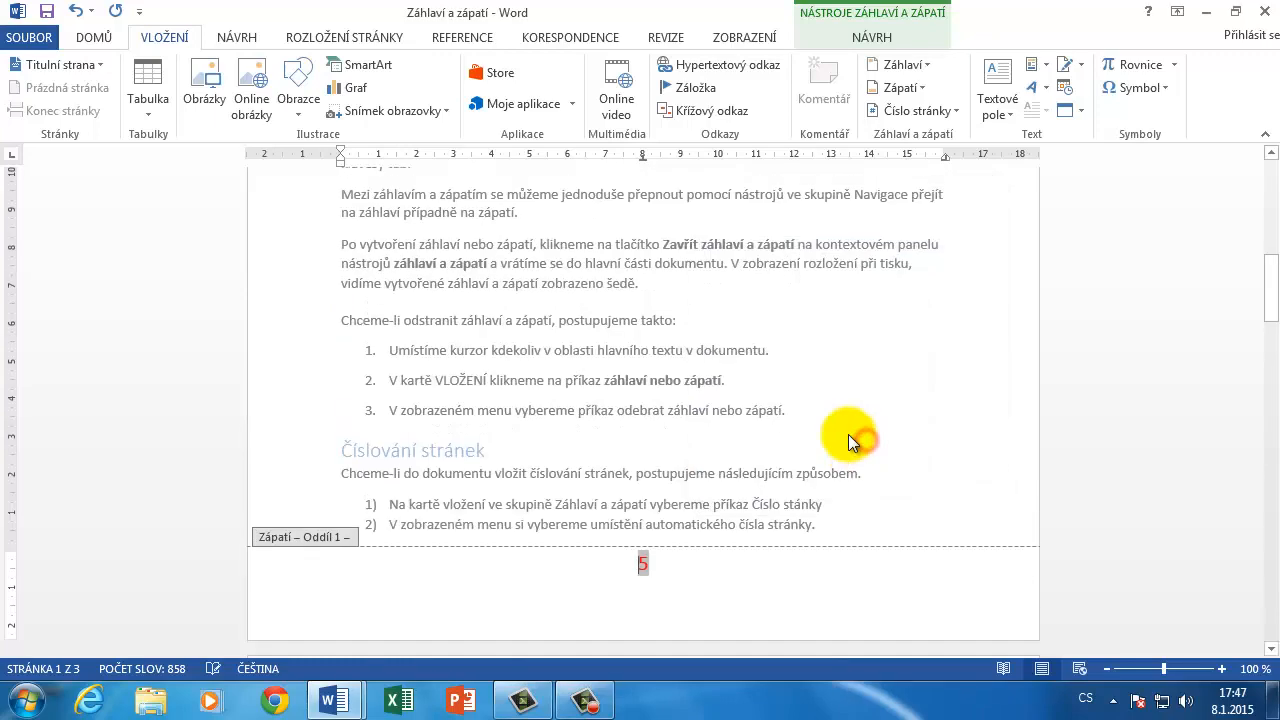
Step: Remove the page numbers from the document and return to the body text
{"action": "left_click", "coordinate": [952, 111]}
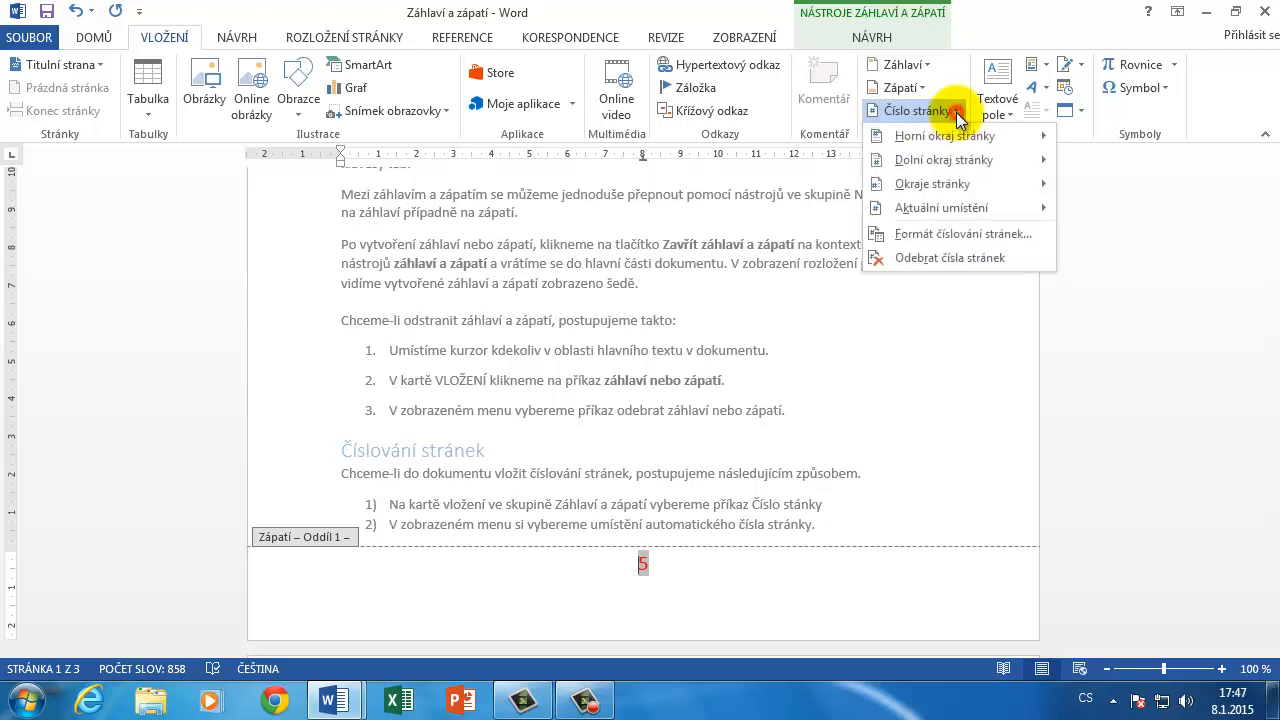
{"action": "left_click", "coordinate": [927, 257]}
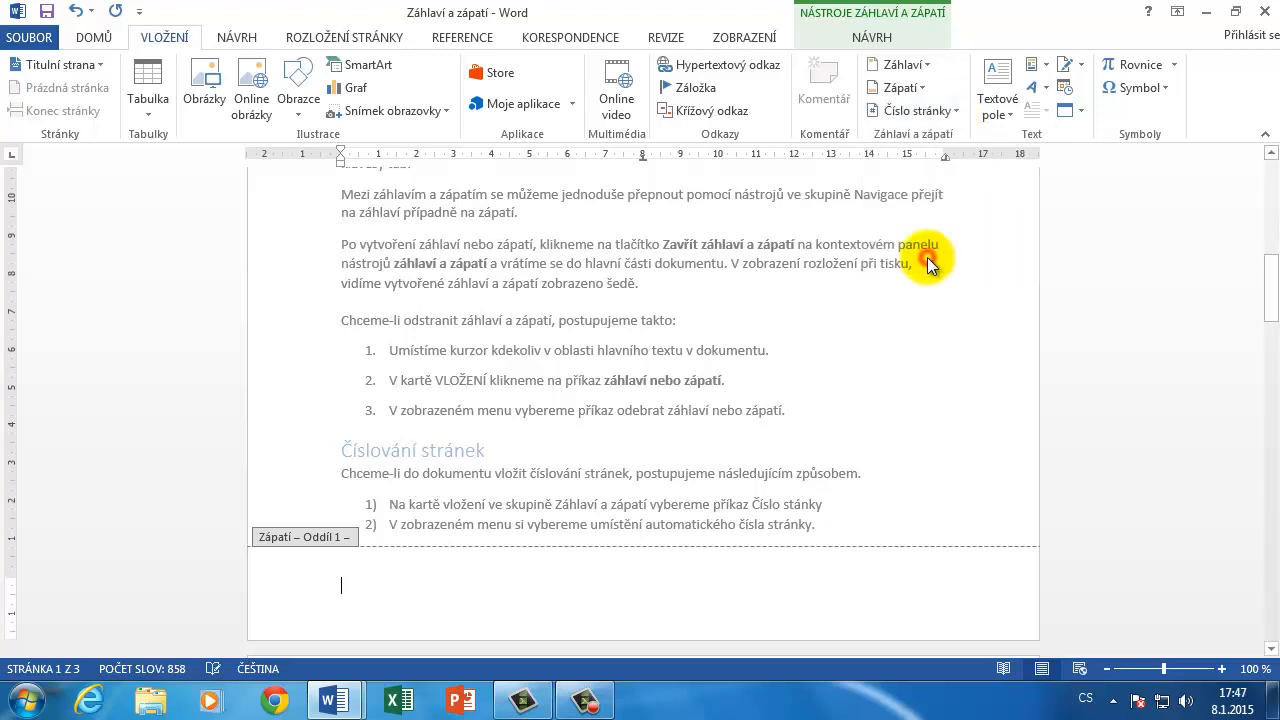
{"action": "left_click", "coordinate": [823, 352]}
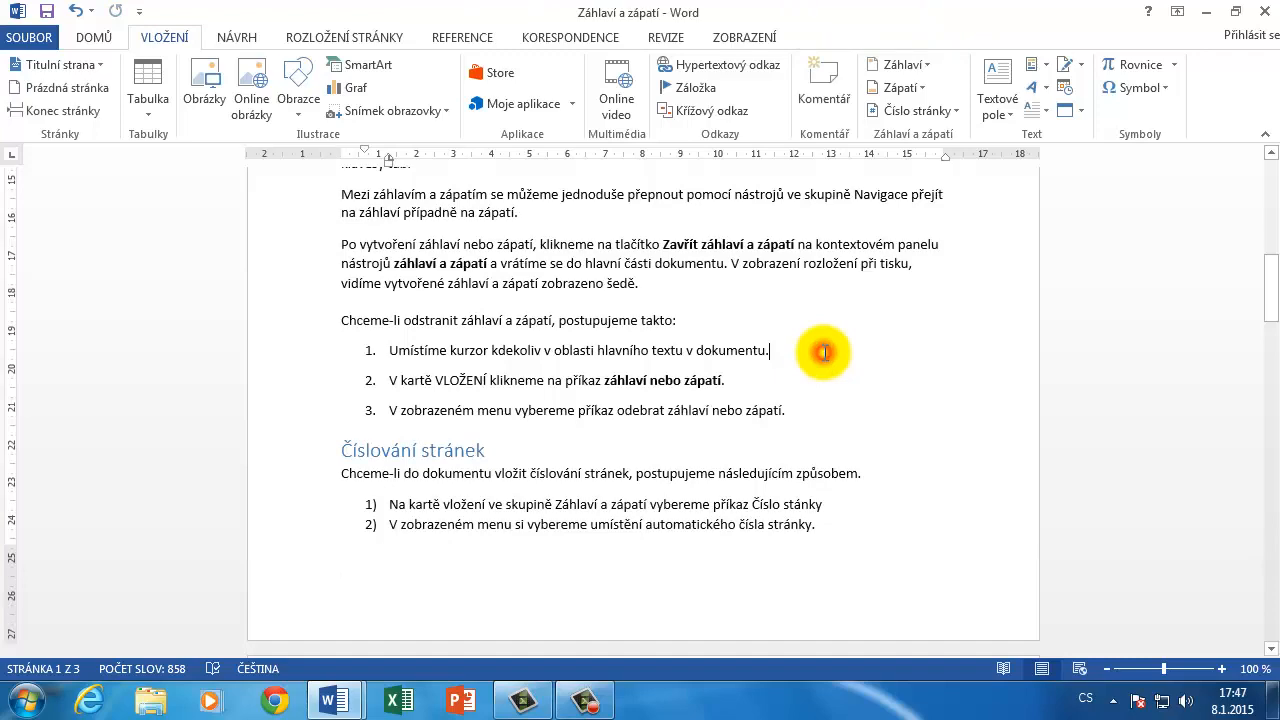
Step: Examine the page margins and the page numbering instructions through the document, ending at its beginning
{"action": "scroll", "coordinate": [829, 350], "scroll_direction": "down", "scroll_amount": 3}
{"action": "scroll", "coordinate": [829, 350], "scroll_direction": "down", "scroll_amount": 1}
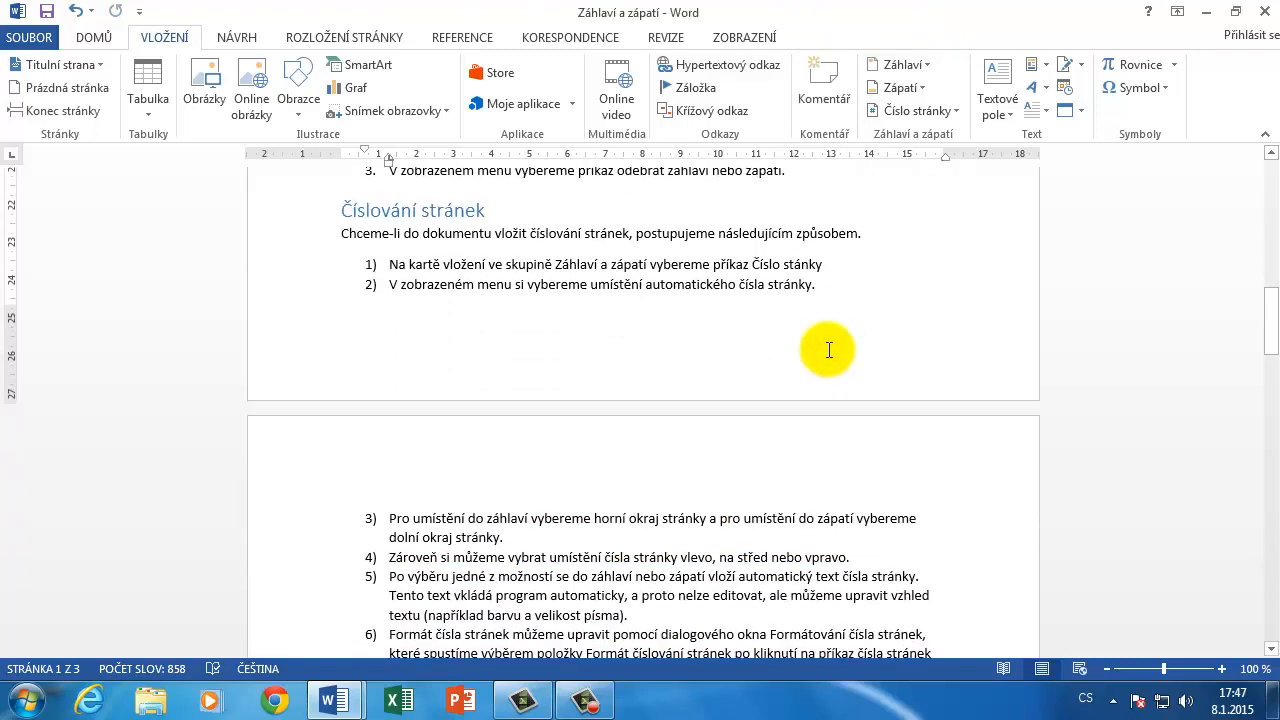
{"action": "scroll", "coordinate": [829, 350], "scroll_direction": "up", "scroll_amount": 1}
{"action": "scroll", "coordinate": [829, 349], "scroll_direction": "up", "scroll_amount": 2}
{"action": "scroll", "coordinate": [830, 349], "scroll_direction": "down", "scroll_amount": 6}
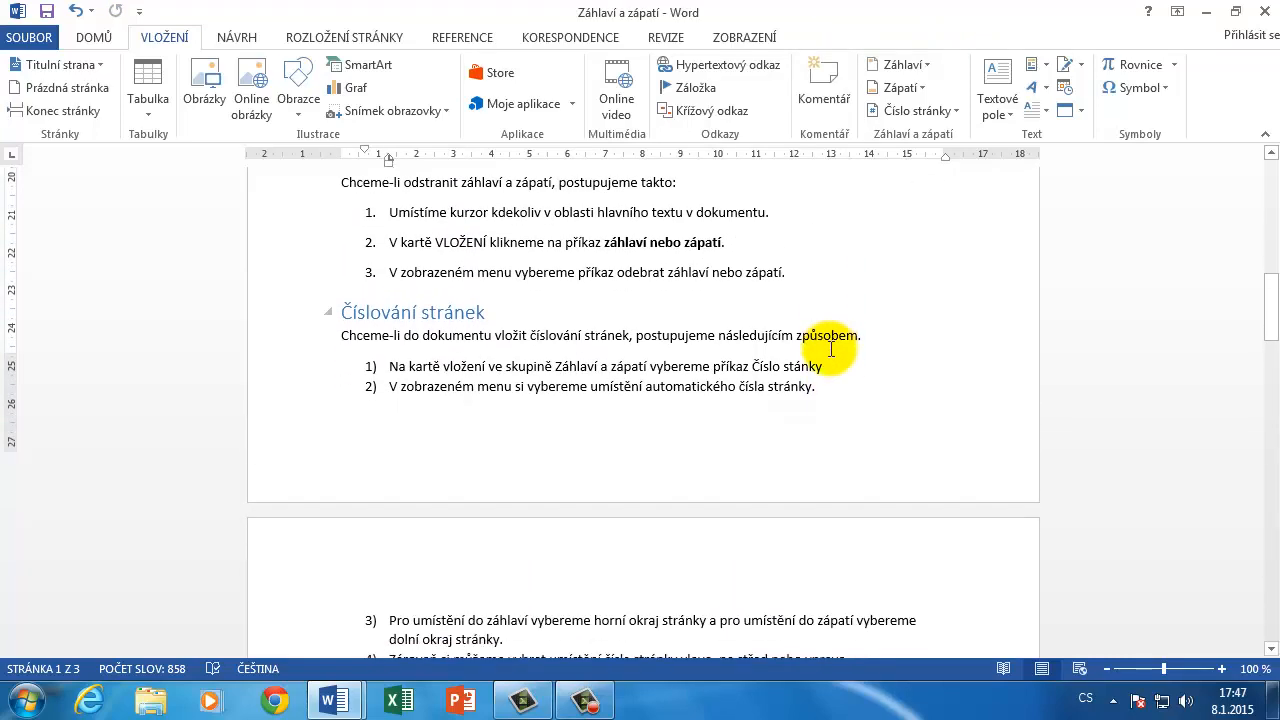
{"action": "scroll", "coordinate": [830, 349], "scroll_direction": "down", "scroll_amount": 3}
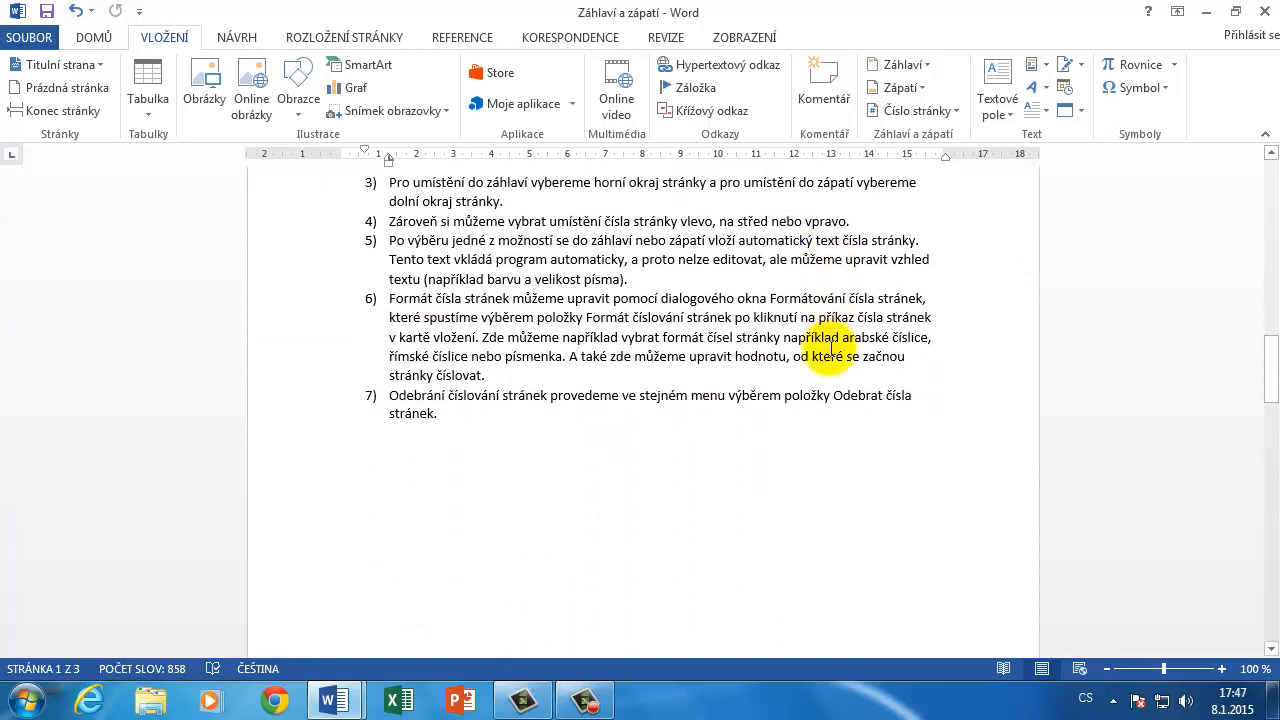
{"action": "scroll", "coordinate": [830, 349], "scroll_direction": "up", "scroll_amount": 15}
{"action": "scroll", "coordinate": [830, 349], "scroll_direction": "up", "scroll_amount": 8}
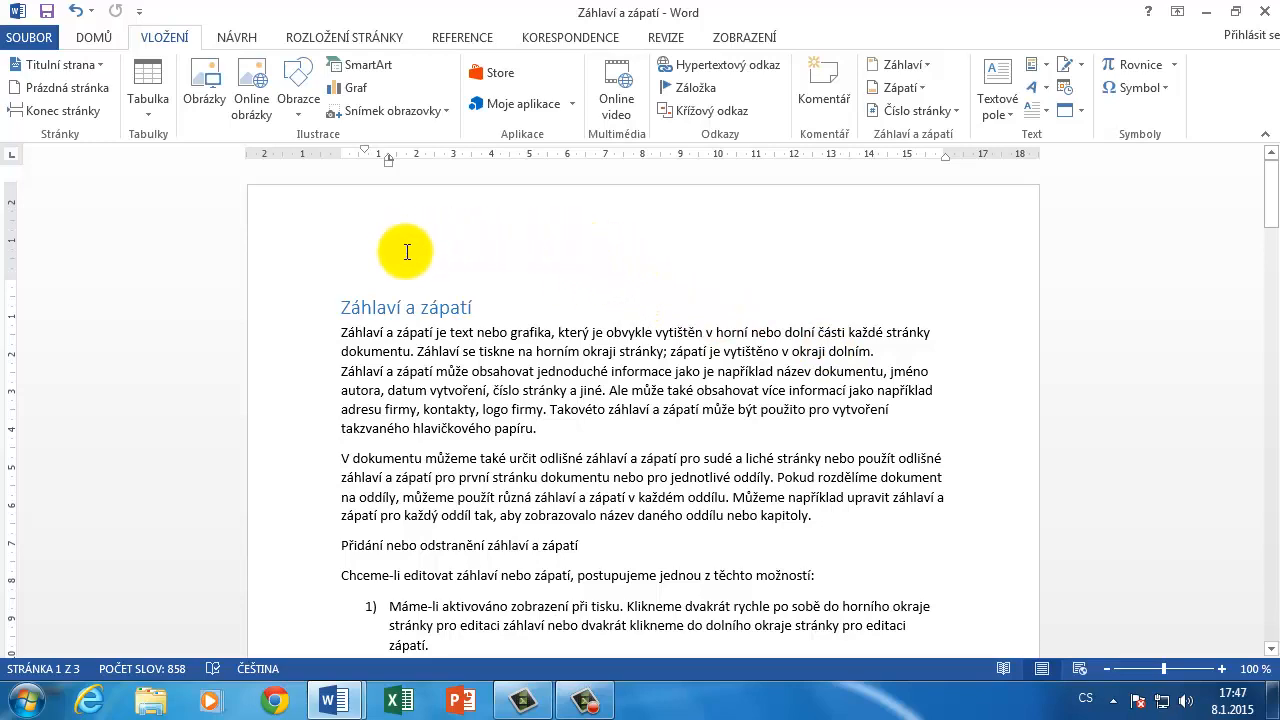
Step: Open the first page's header, enable a different first page, and enter "První stránka" as its header text
{"action": "double_click", "coordinate": [460, 240]}
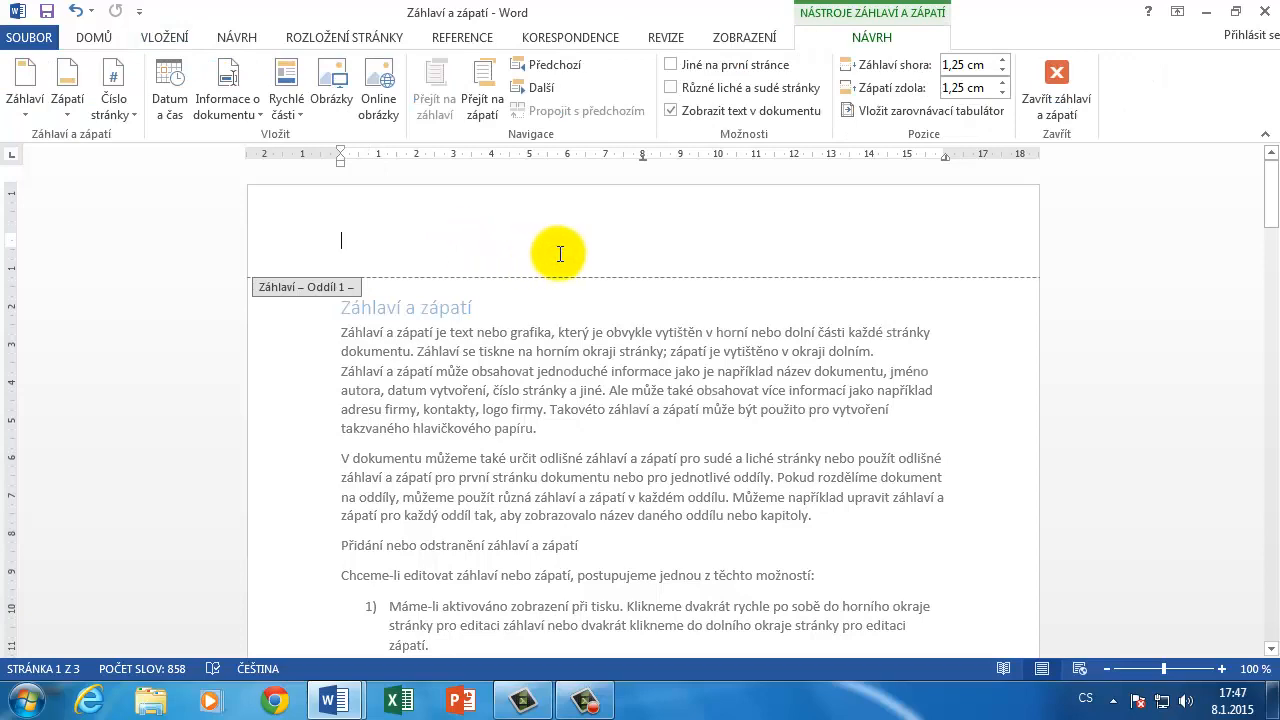
{"action": "double_click", "coordinate": [577, 310]}
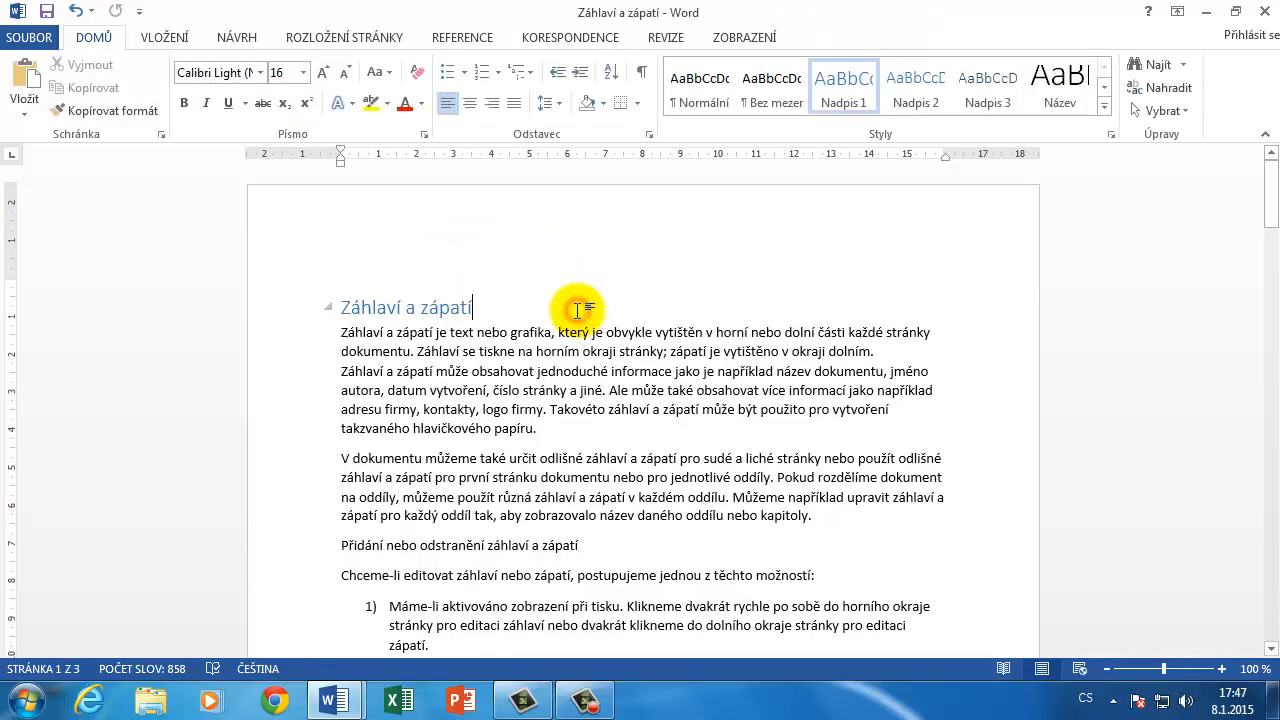
{"action": "double_click", "coordinate": [540, 240]}
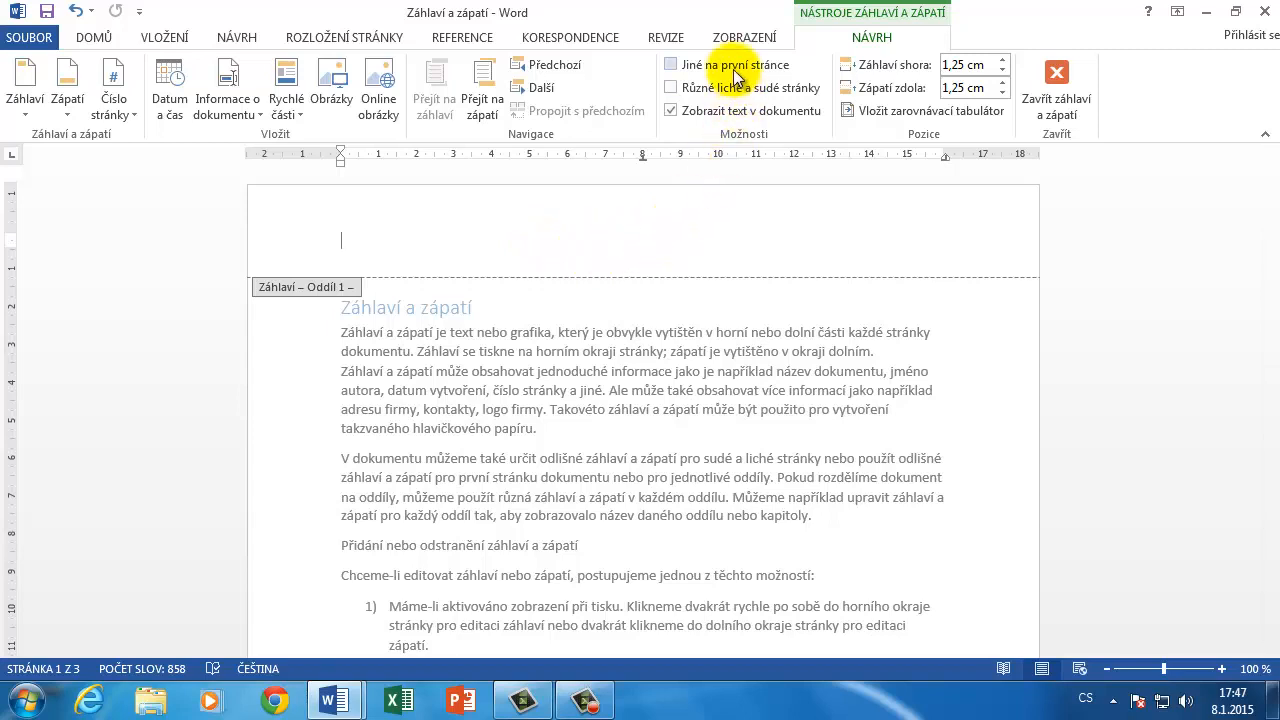
{"action": "left_click", "coordinate": [671, 66]}
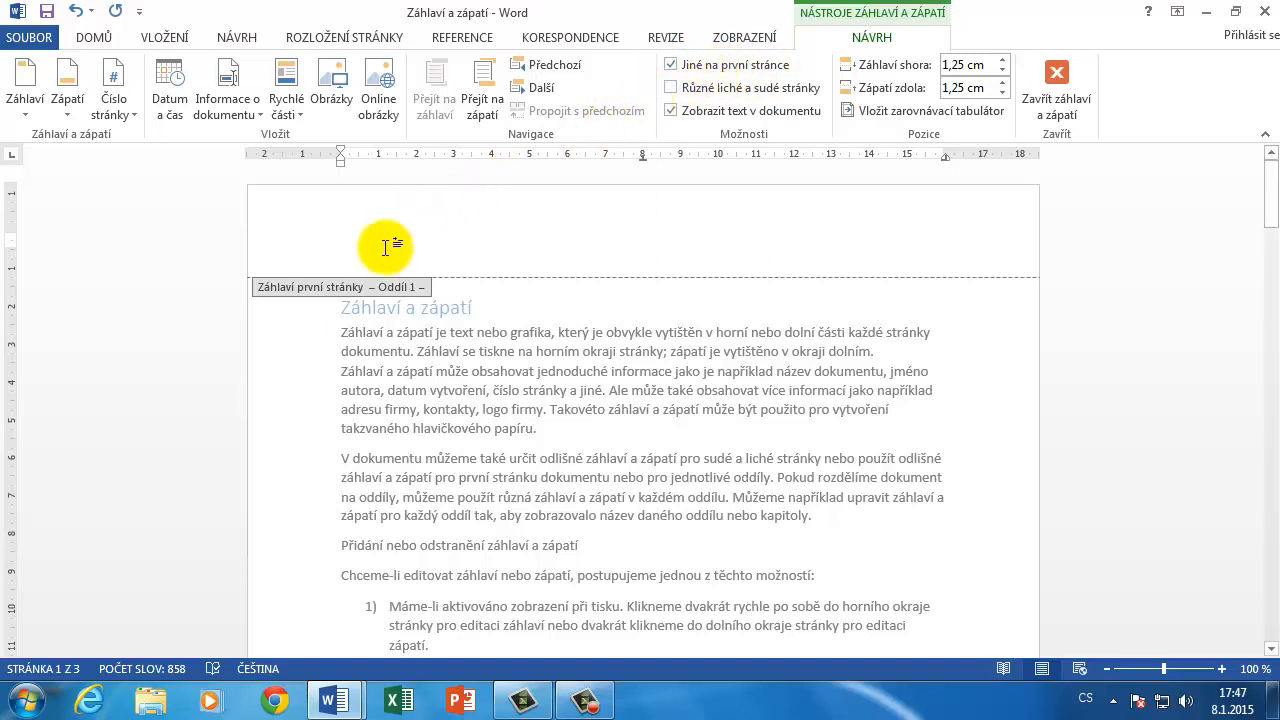
{"action": "type", "text": "První stránka"}
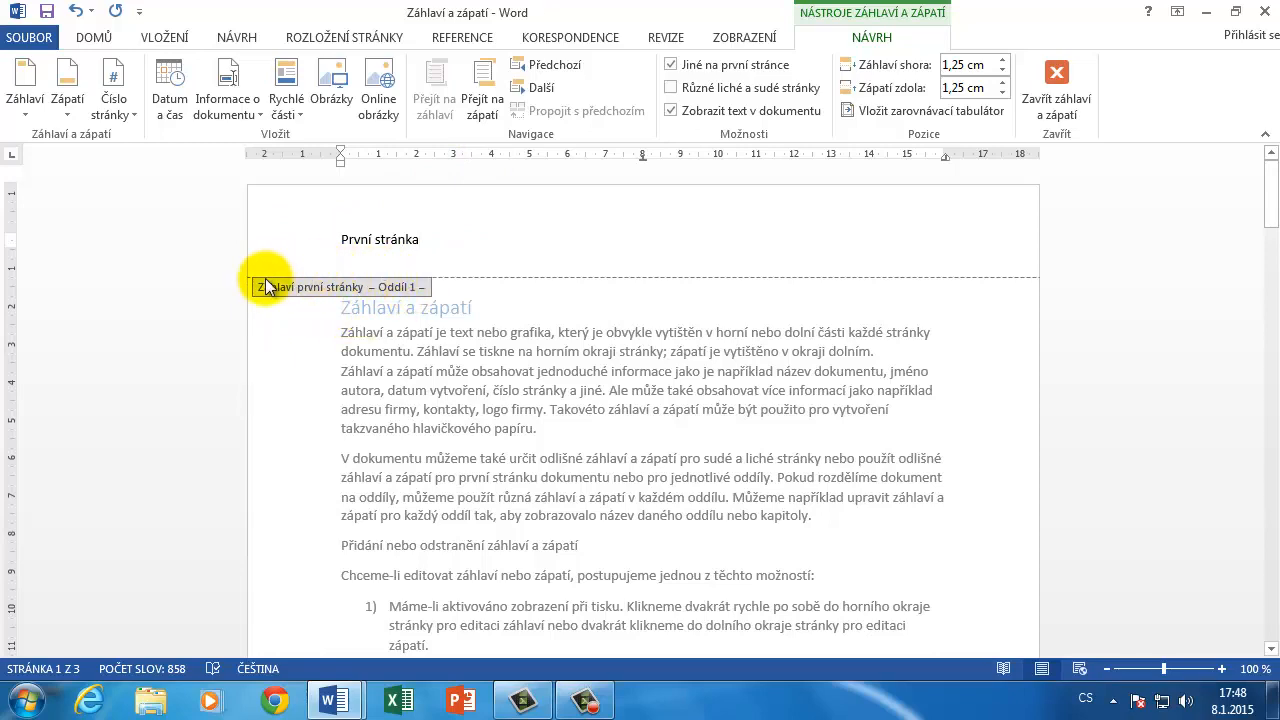
{"action": "scroll", "coordinate": [429, 303], "scroll_direction": "down", "scroll_amount": 14}
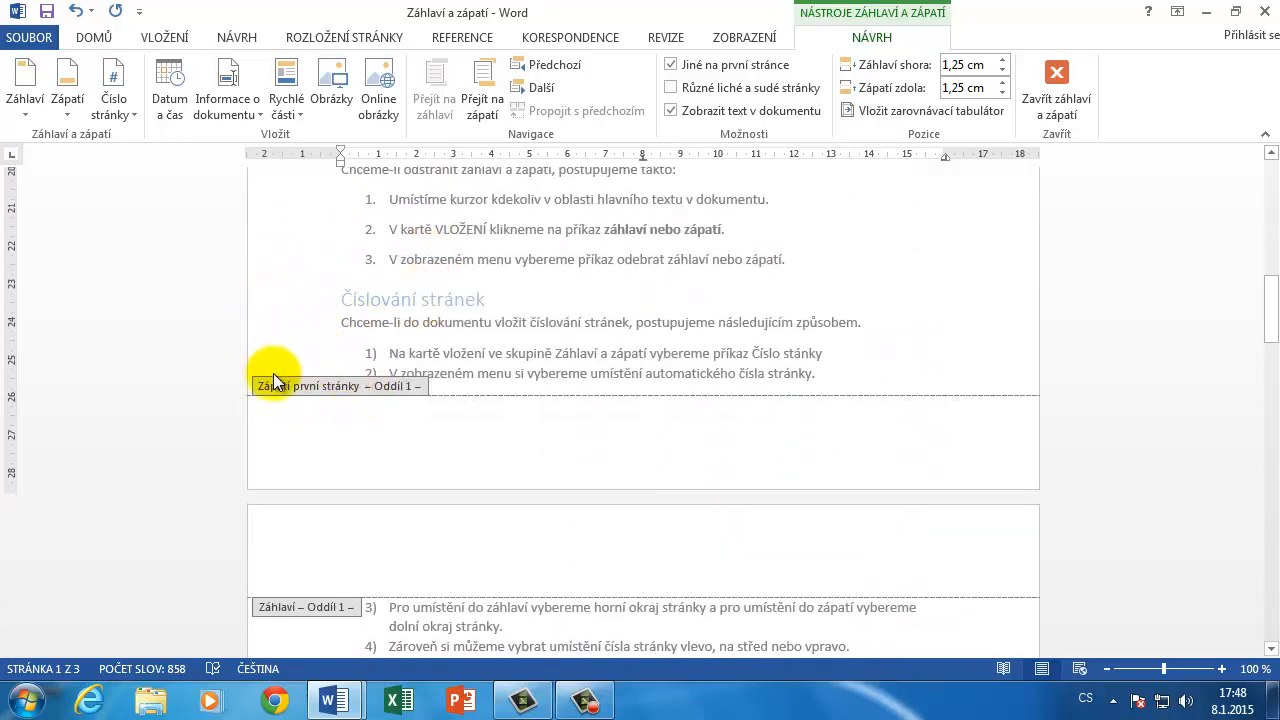
Step: Enter "ahoj" as the first page's footer text, compare it with the second page's footer, and return to the body text
{"action": "scroll", "coordinate": [399, 393], "scroll_direction": "down", "scroll_amount": 3}
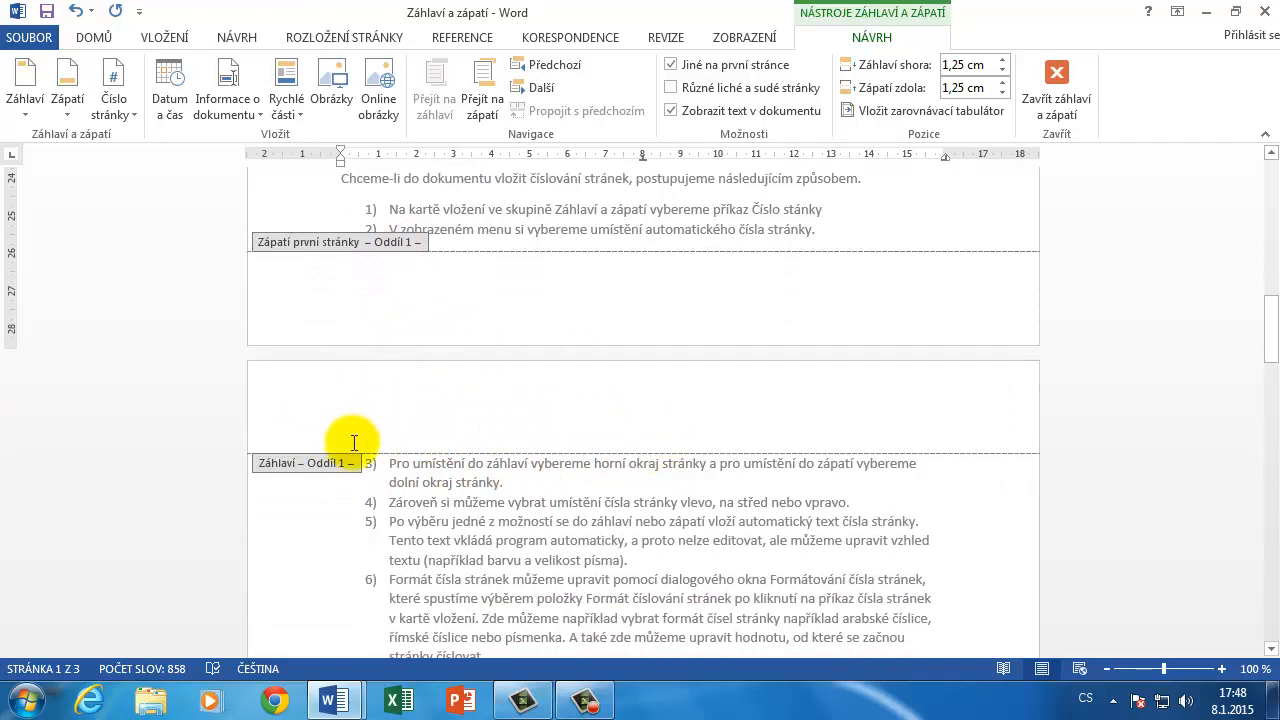
{"action": "left_click", "coordinate": [518, 297]}
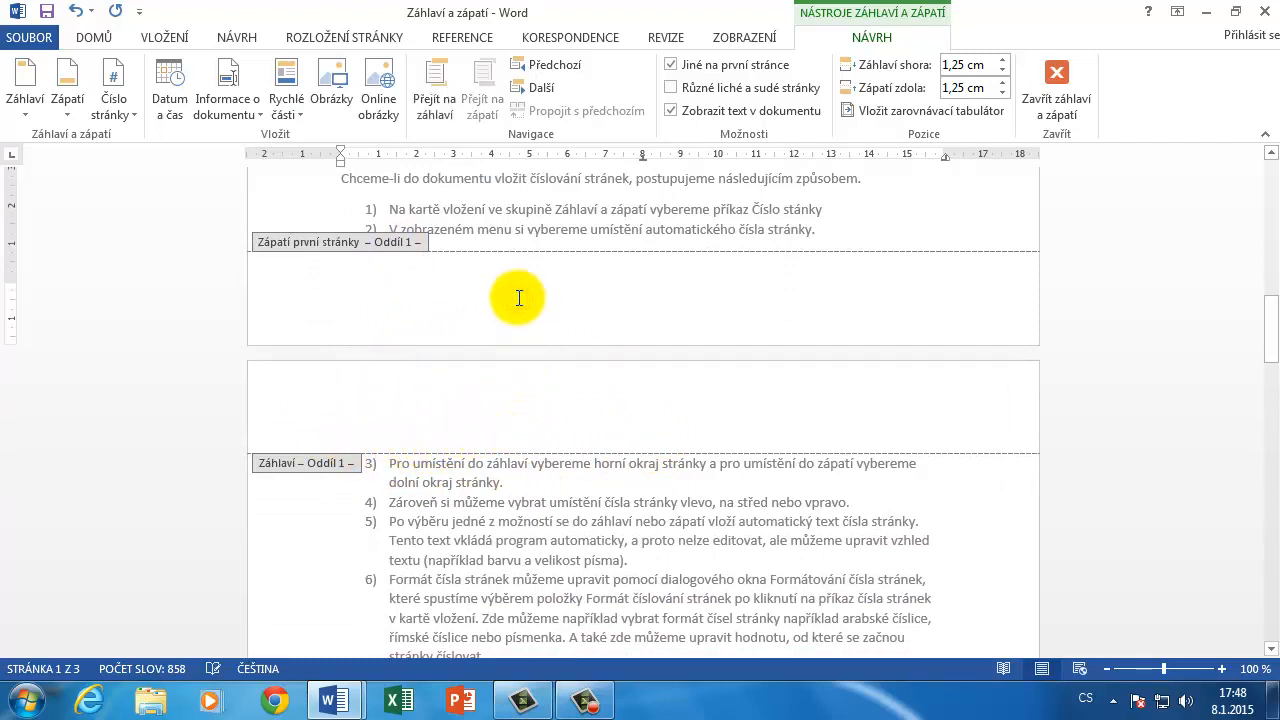
{"action": "type", "text": "ah"}
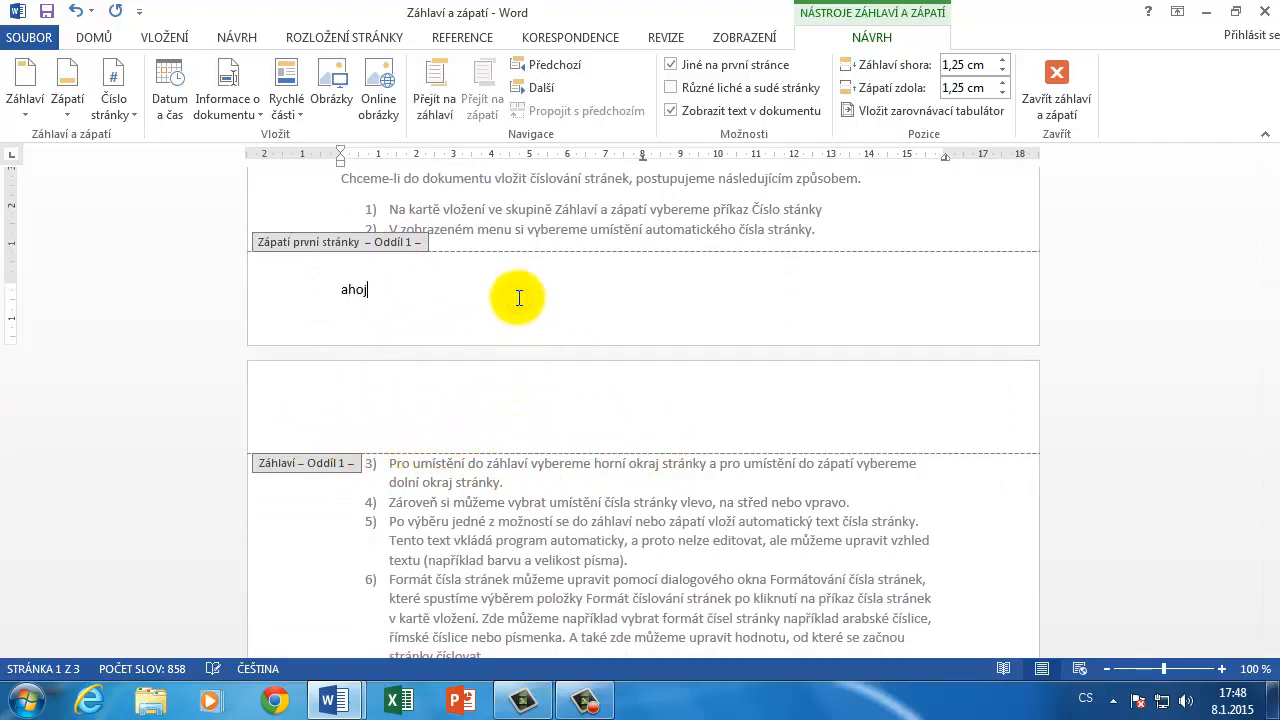
{"action": "type", "text": "oj"}
{"action": "scroll", "coordinate": [400, 375], "scroll_direction": "down", "scroll_amount": 1}
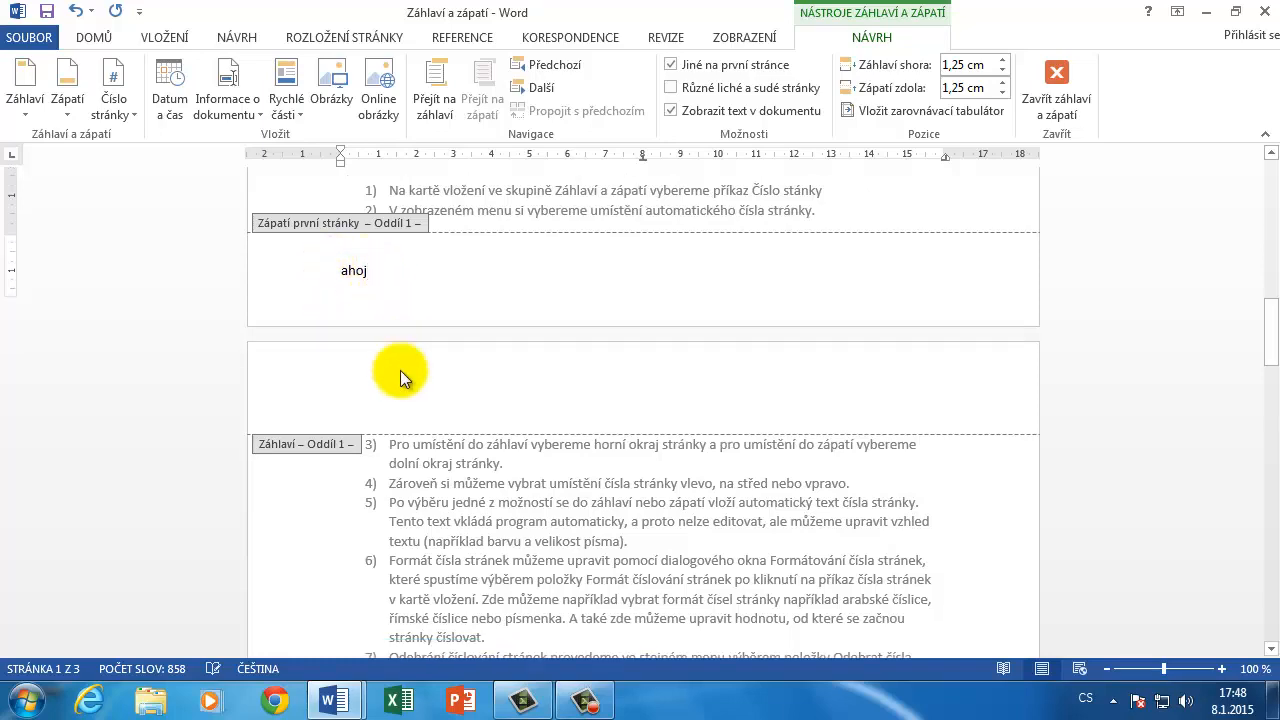
{"action": "scroll", "coordinate": [400, 375], "scroll_direction": "down", "scroll_amount": 15}
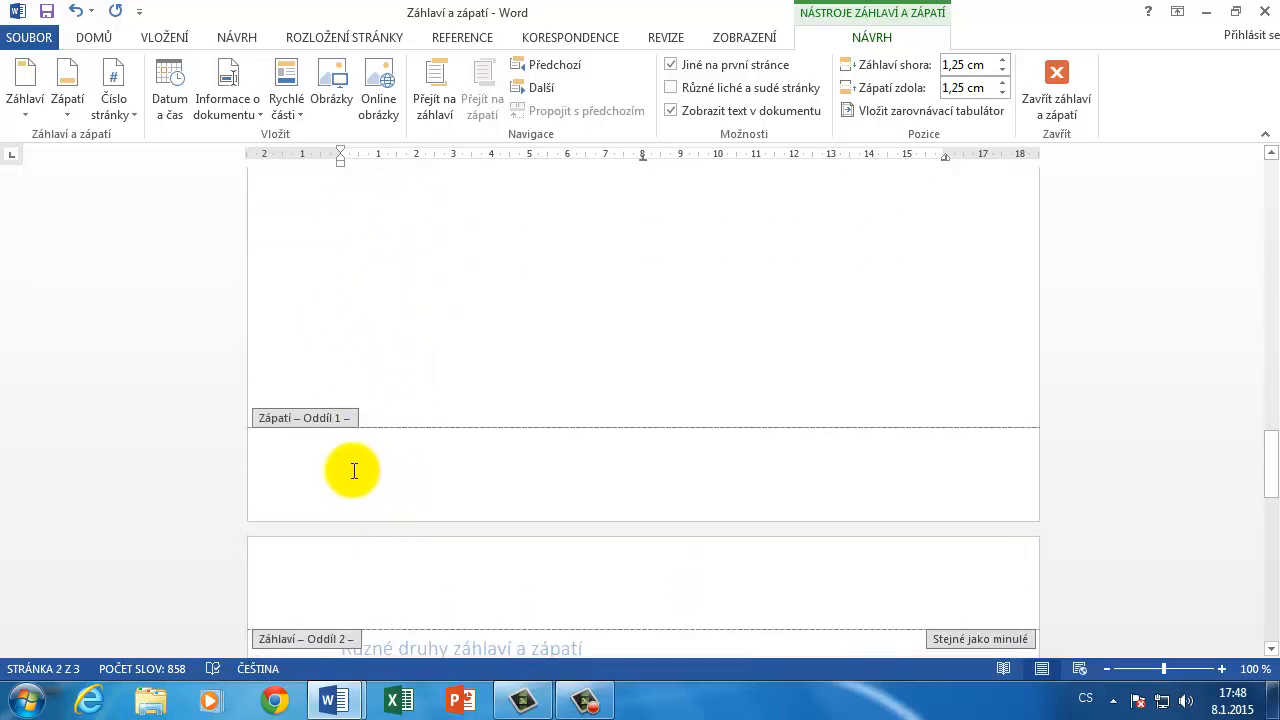
{"action": "scroll", "coordinate": [398, 465], "scroll_direction": "up", "scroll_amount": 18}
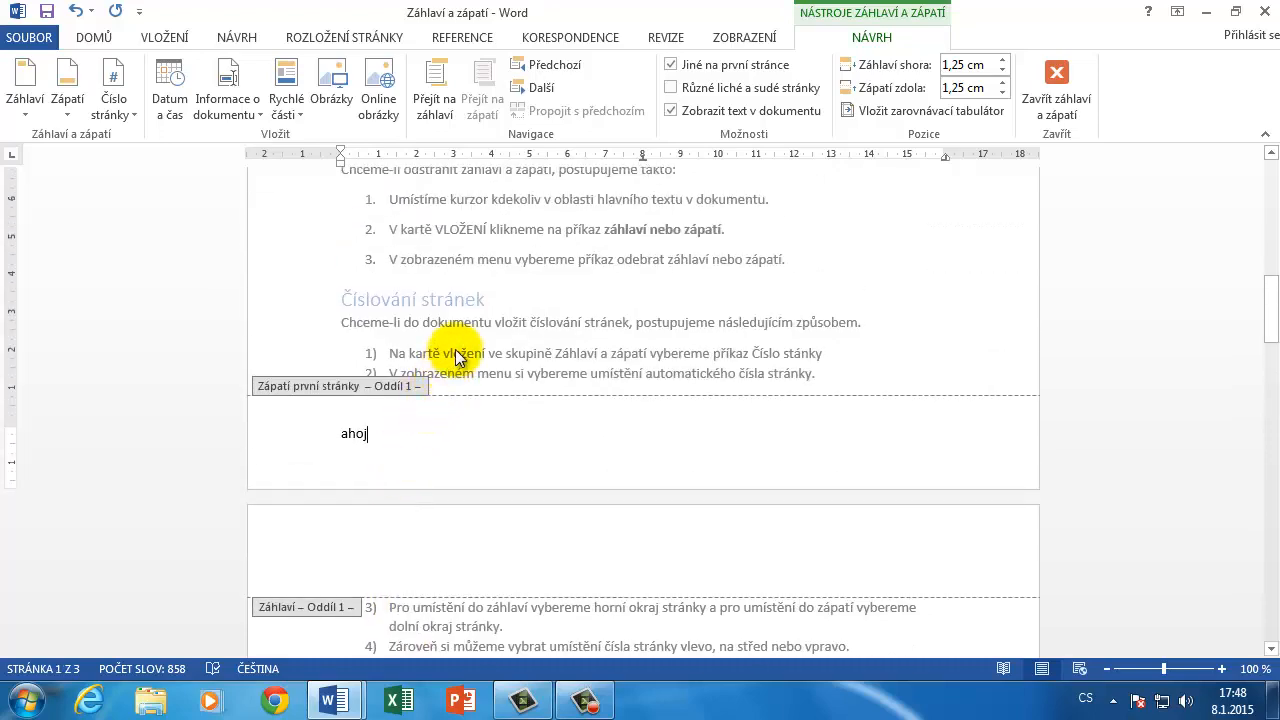
{"action": "double_click", "coordinate": [455, 357]}
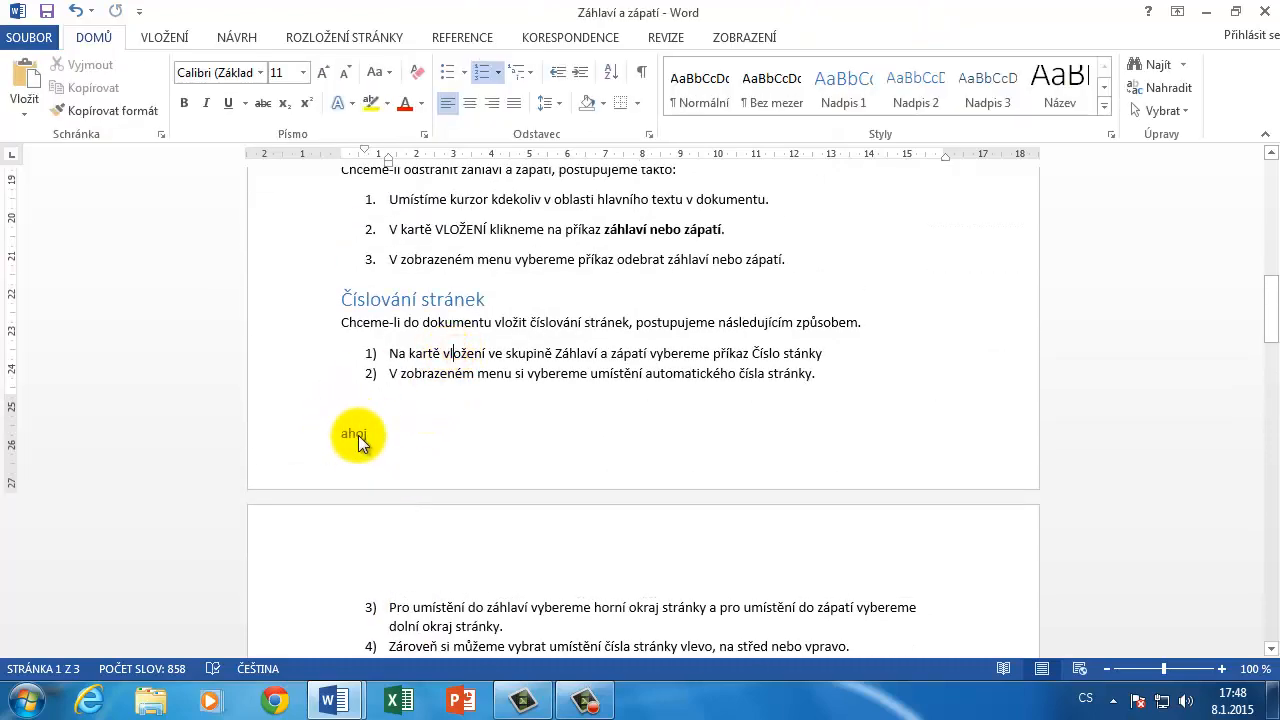
Step: Open the first page's header and turn off the different first page option
{"action": "scroll", "coordinate": [425, 426], "scroll_direction": "up", "scroll_amount": 13}
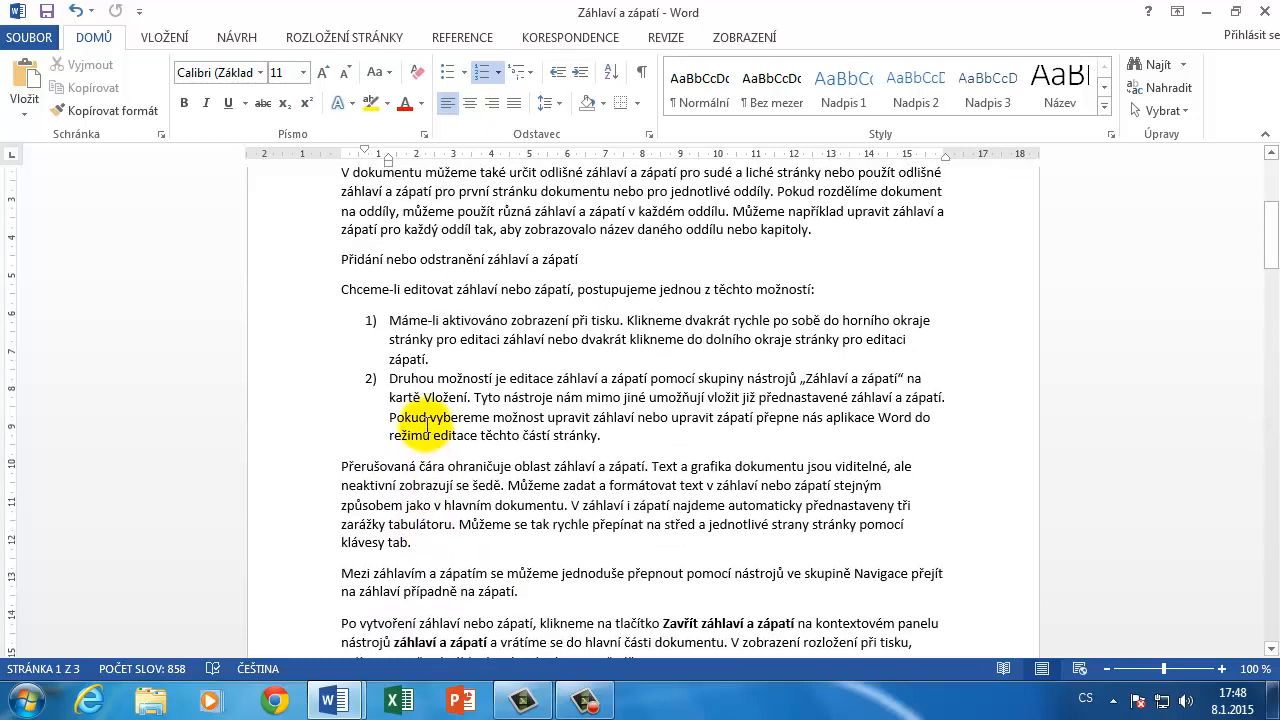
{"action": "double_click", "coordinate": [441, 240]}
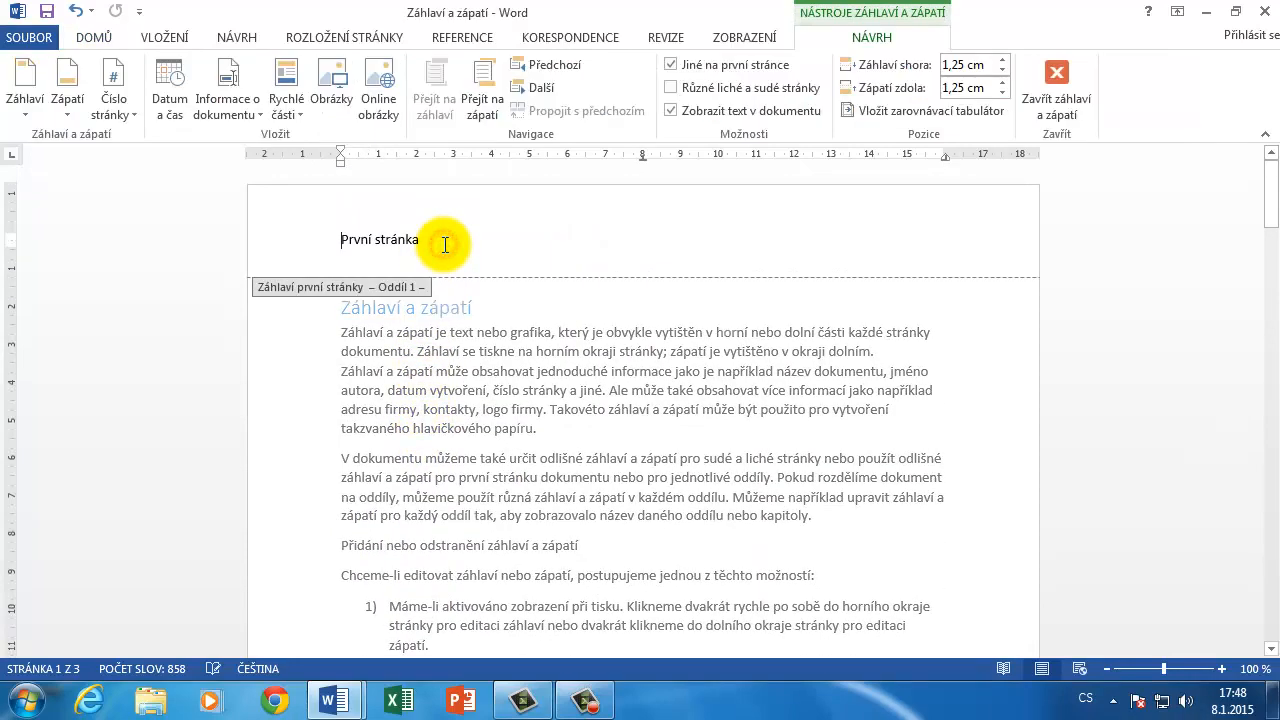
{"action": "left_click", "coordinate": [719, 65]}
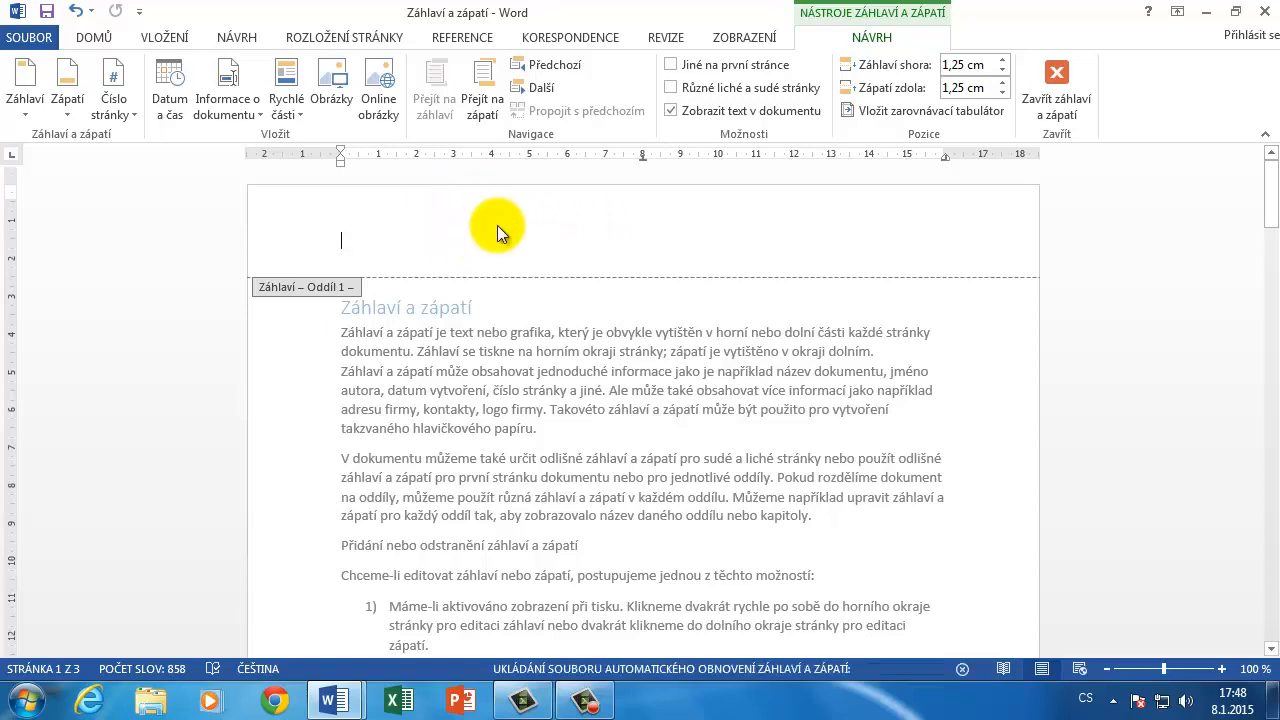
Step: Open the first page's footer and enable different headers and footers for odd and even pages
{"action": "scroll", "coordinate": [499, 226], "scroll_direction": "down", "scroll_amount": 12}
{"action": "scroll", "coordinate": [497, 228], "scroll_direction": "down", "scroll_amount": 2}
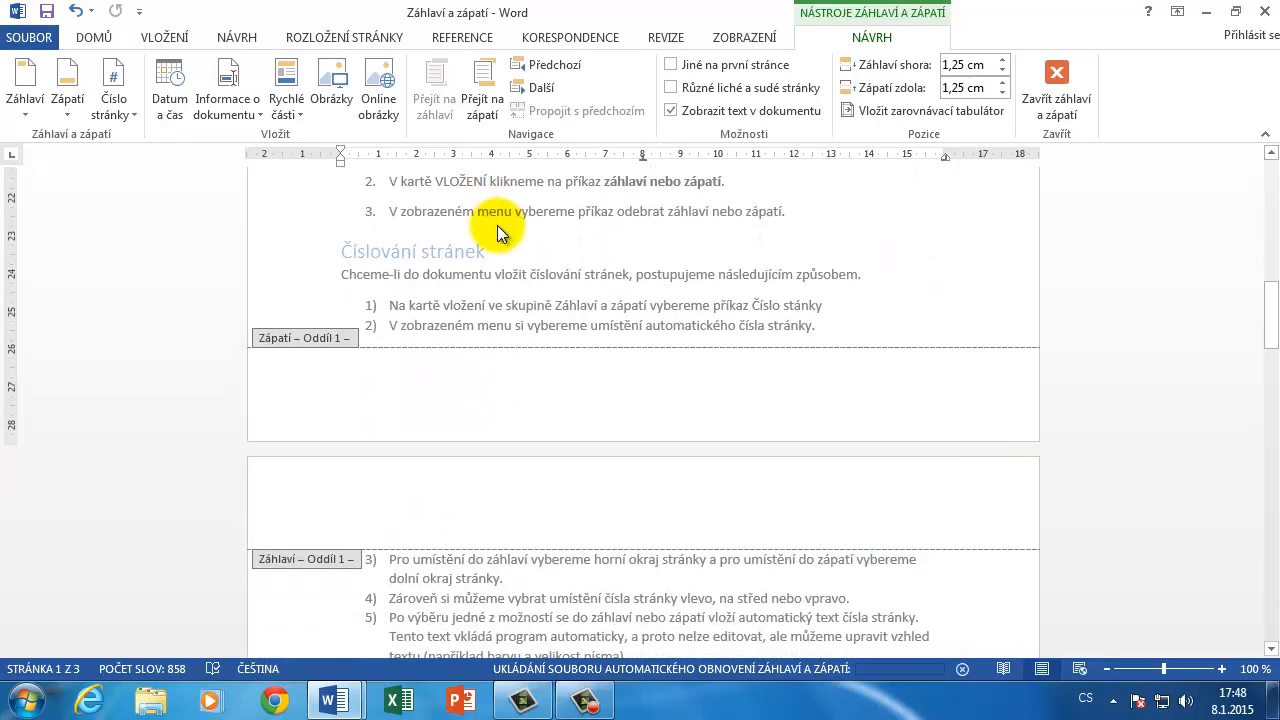
{"action": "double_click", "coordinate": [598, 292]}
{"action": "double_click", "coordinate": [710, 400]}
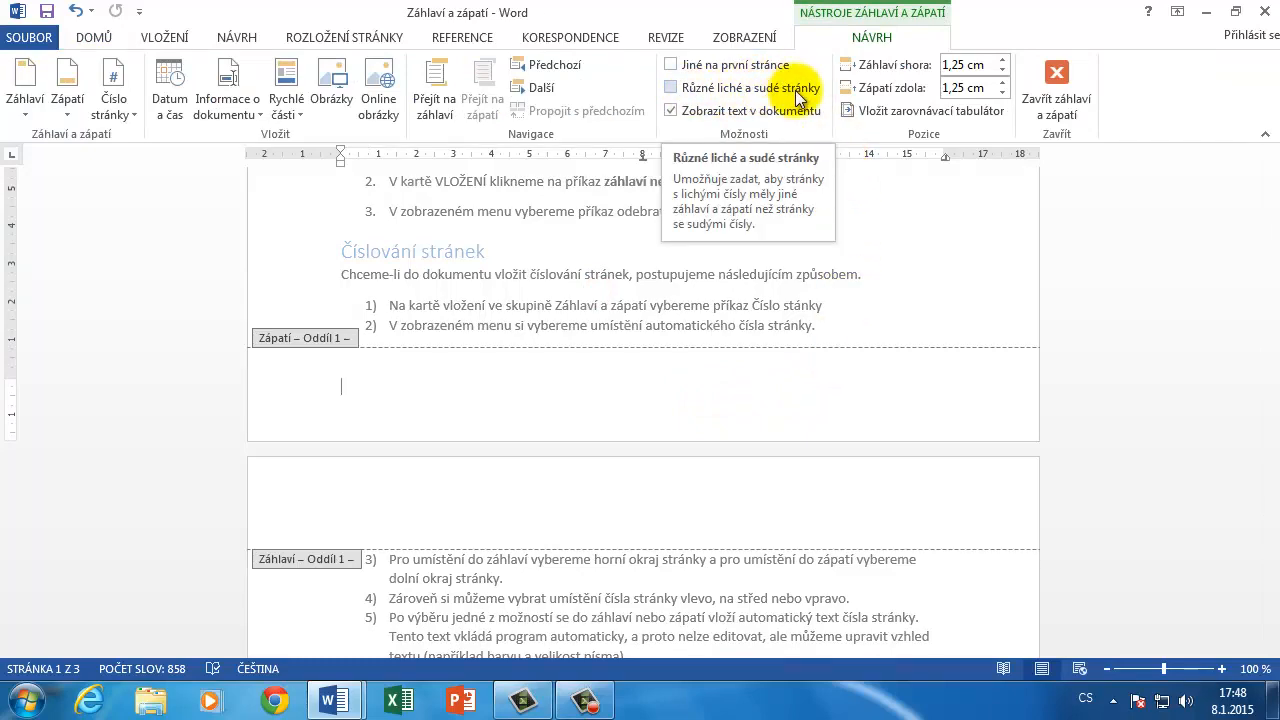
{"action": "left_click", "coordinate": [757, 96]}
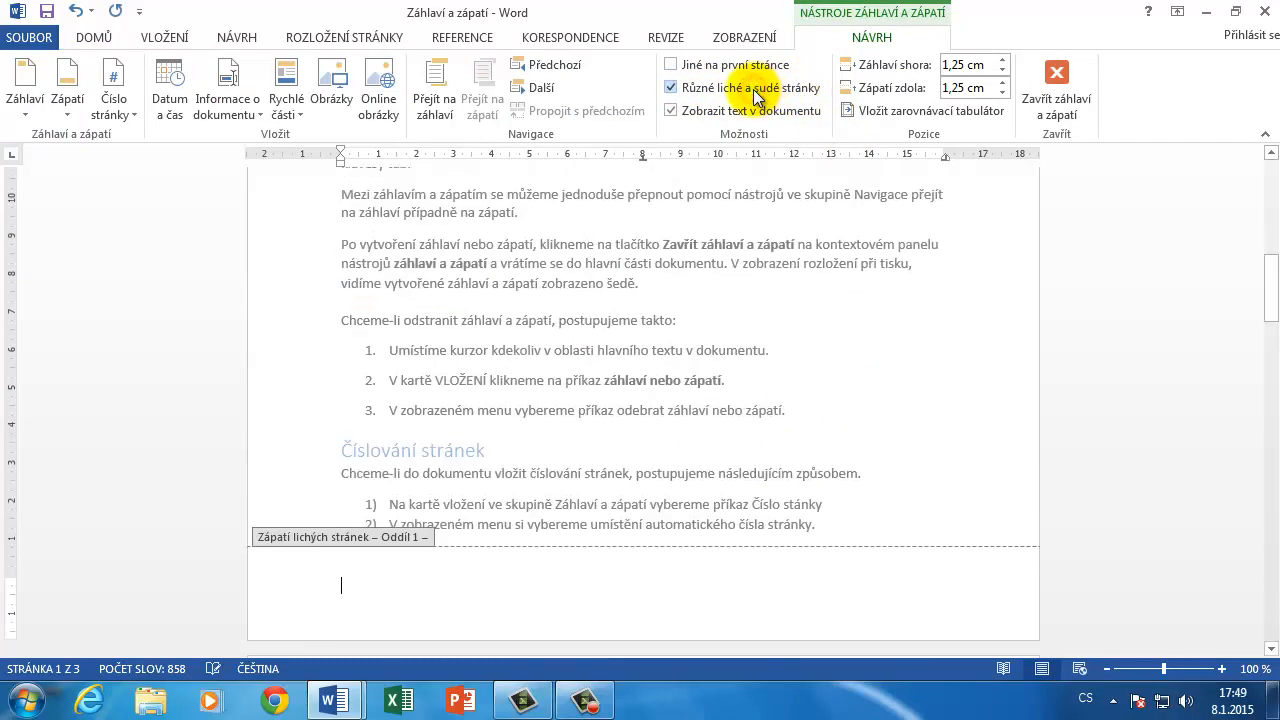
{"action": "scroll", "coordinate": [449, 337], "scroll_direction": "down", "scroll_amount": 3}
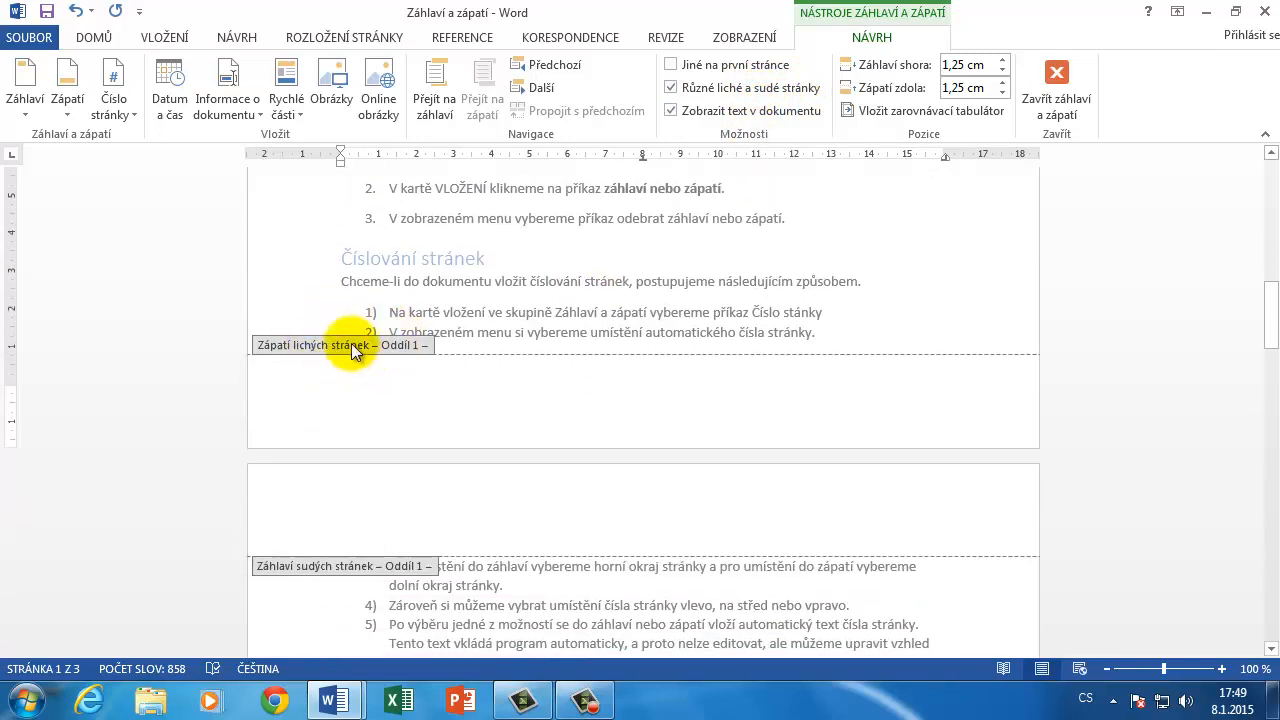
Step: Insert a plain-text page number 1 style at the bottom of odd pages, check the even-page footer, and return to the body text
{"action": "left_click", "coordinate": [136, 118]}
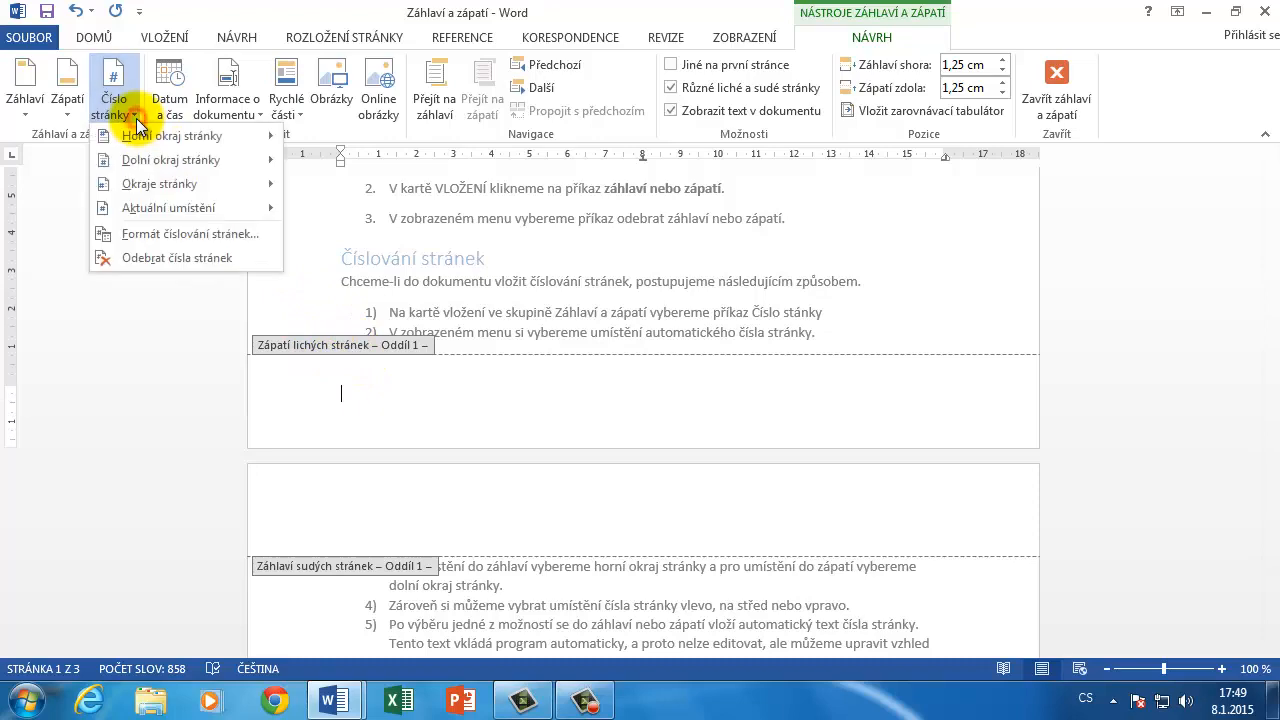
{"action": "mouse_move", "coordinate": [193, 158]}
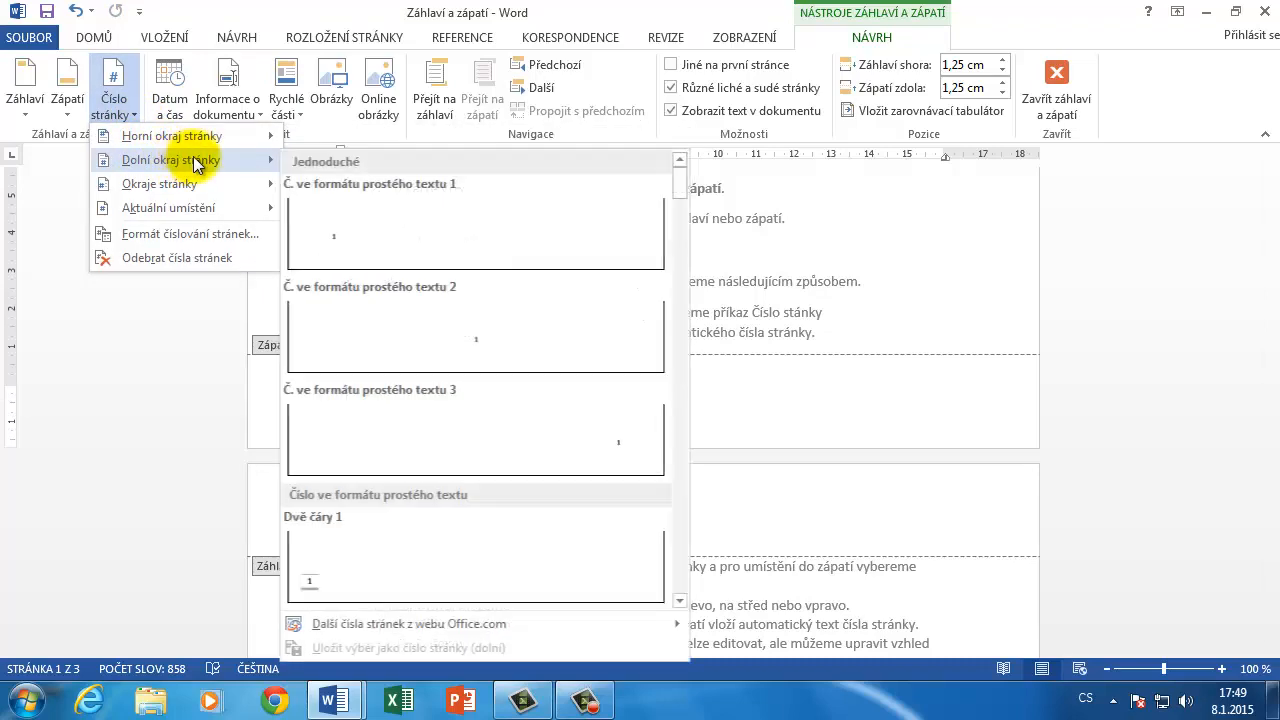
{"action": "left_click", "coordinate": [351, 241]}
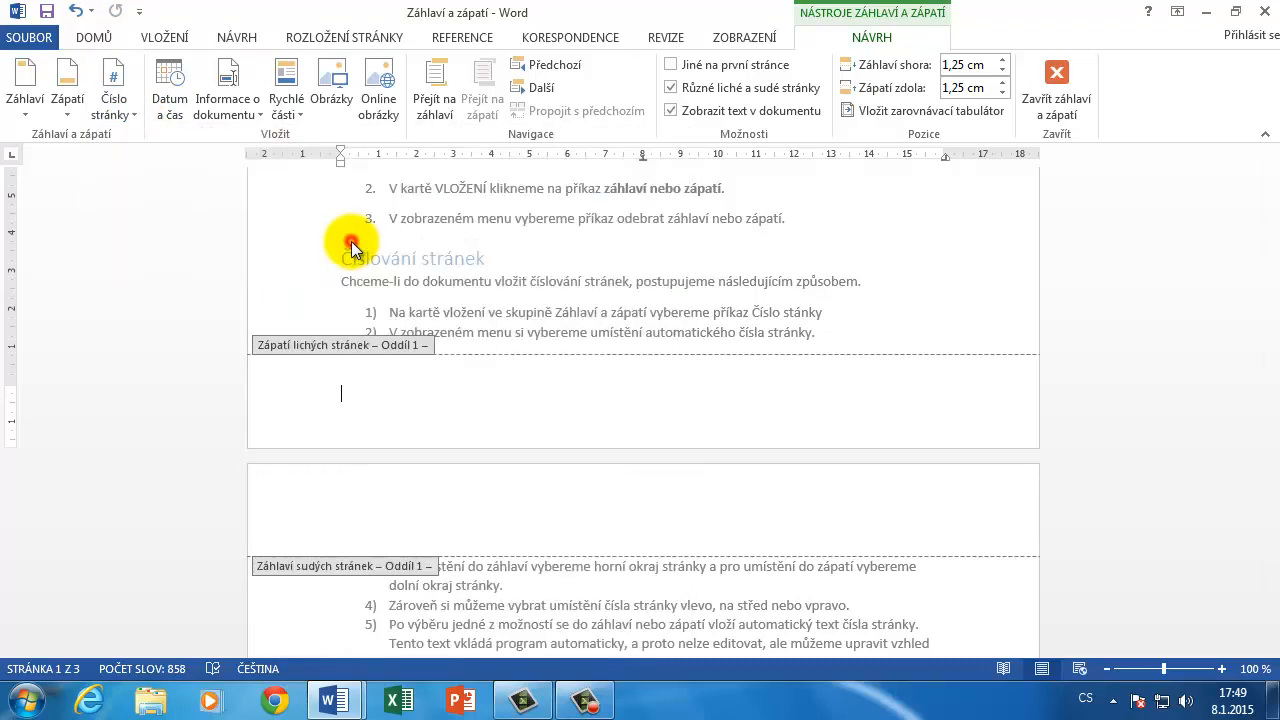
{"action": "scroll", "coordinate": [769, 369], "scroll_direction": "down", "scroll_amount": 2}
{"action": "left_click", "coordinate": [771, 369]}
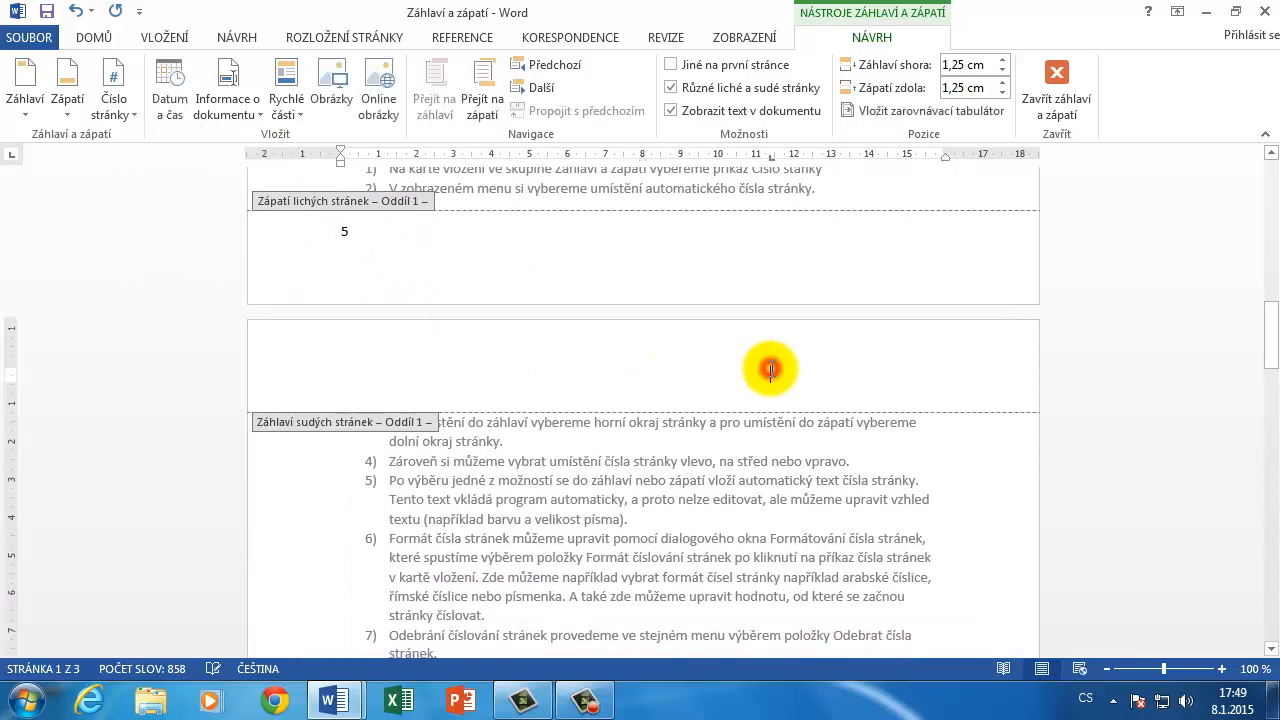
{"action": "scroll", "coordinate": [760, 378], "scroll_direction": "down", "scroll_amount": 10}
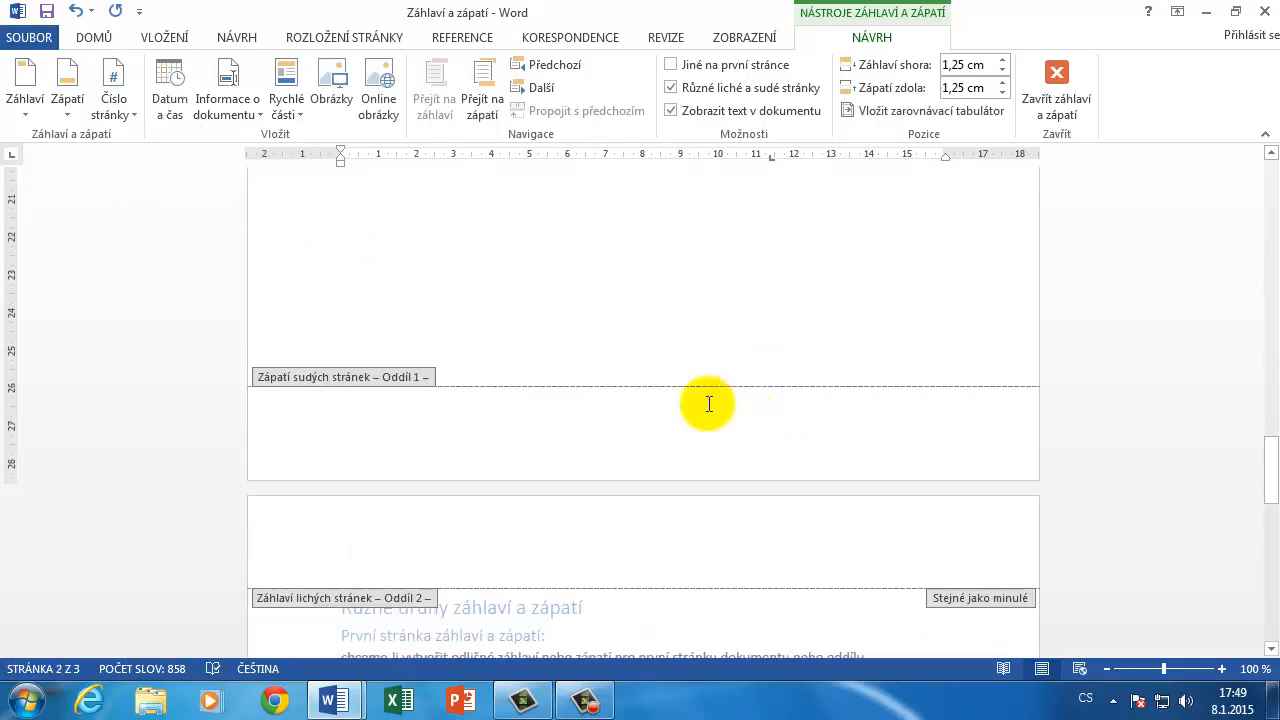
{"action": "scroll", "coordinate": [601, 406], "scroll_direction": "up", "scroll_amount": 10}
{"action": "double_click", "coordinate": [601, 406]}
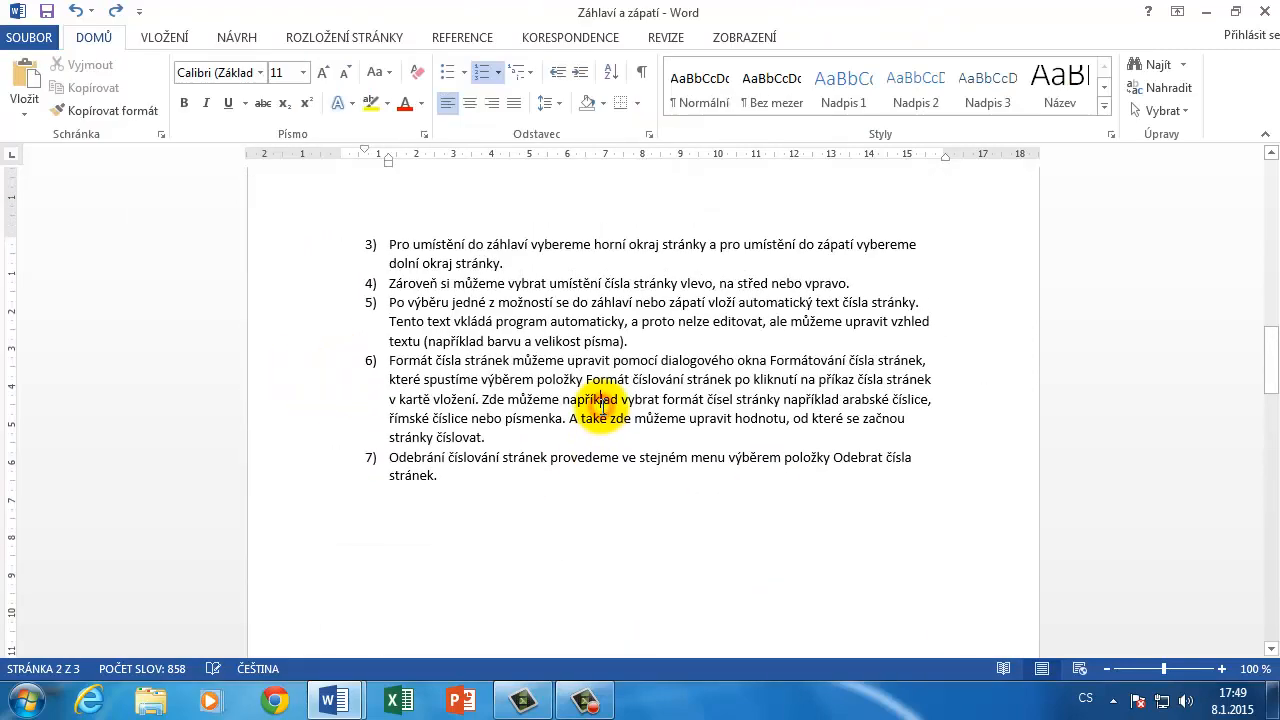
Step: Open the header of the "Různé druhy záhlaví a zápatí" page and turn off different odd and even pages
{"action": "scroll", "coordinate": [603, 405], "scroll_direction": "up", "scroll_amount": 6}
{"action": "scroll", "coordinate": [603, 405], "scroll_direction": "up", "scroll_amount": 8}
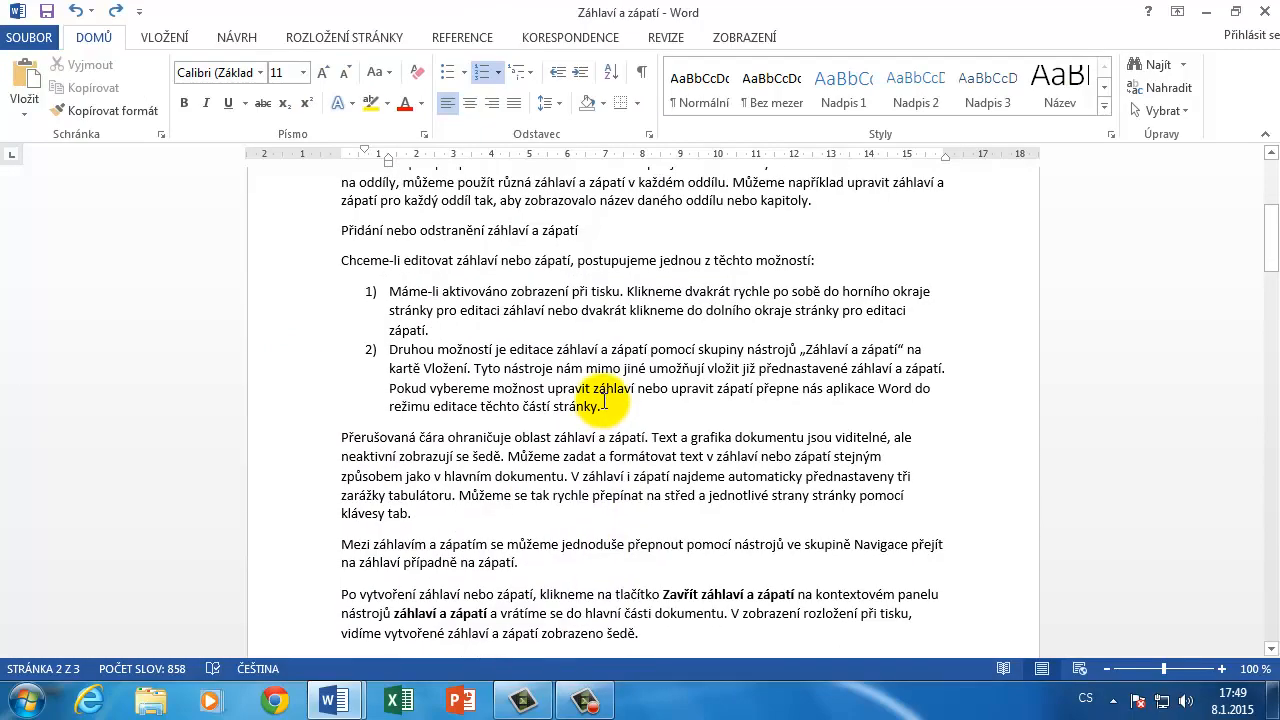
{"action": "scroll", "coordinate": [604, 407], "scroll_direction": "down", "scroll_amount": 6}
{"action": "scroll", "coordinate": [603, 407], "scroll_direction": "down", "scroll_amount": 20}
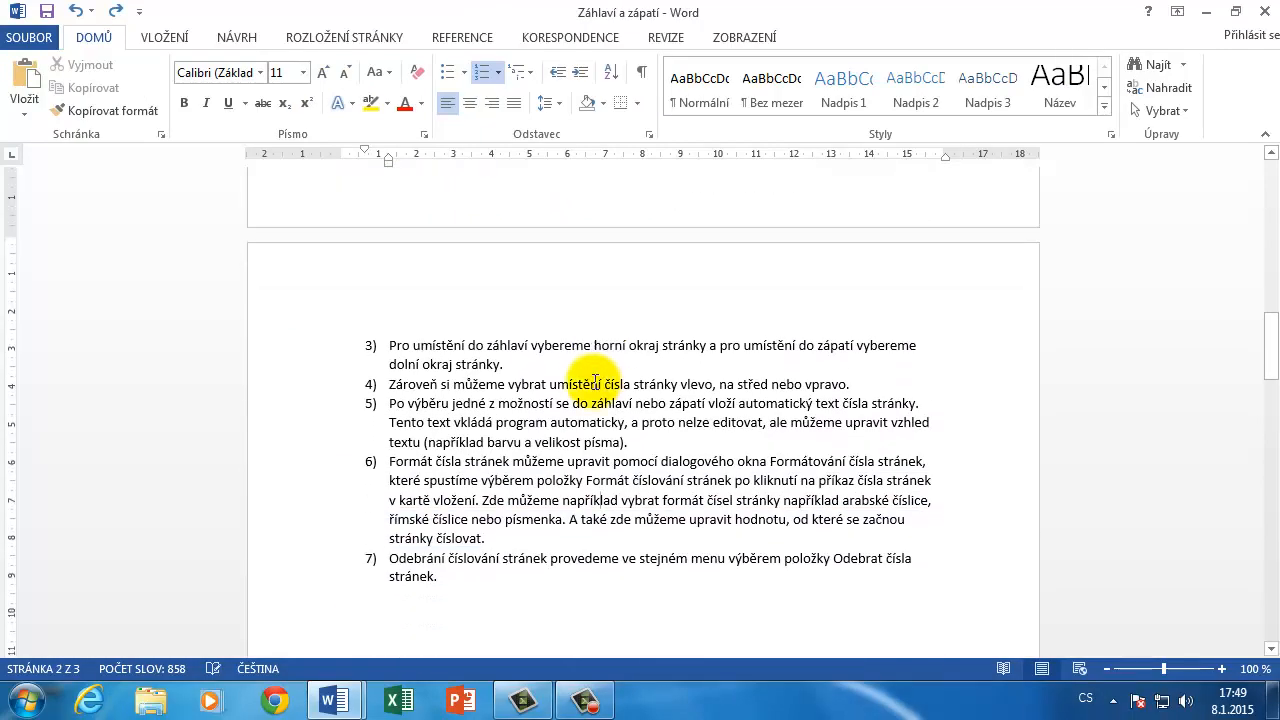
{"action": "scroll", "coordinate": [594, 381], "scroll_direction": "down", "scroll_amount": 6}
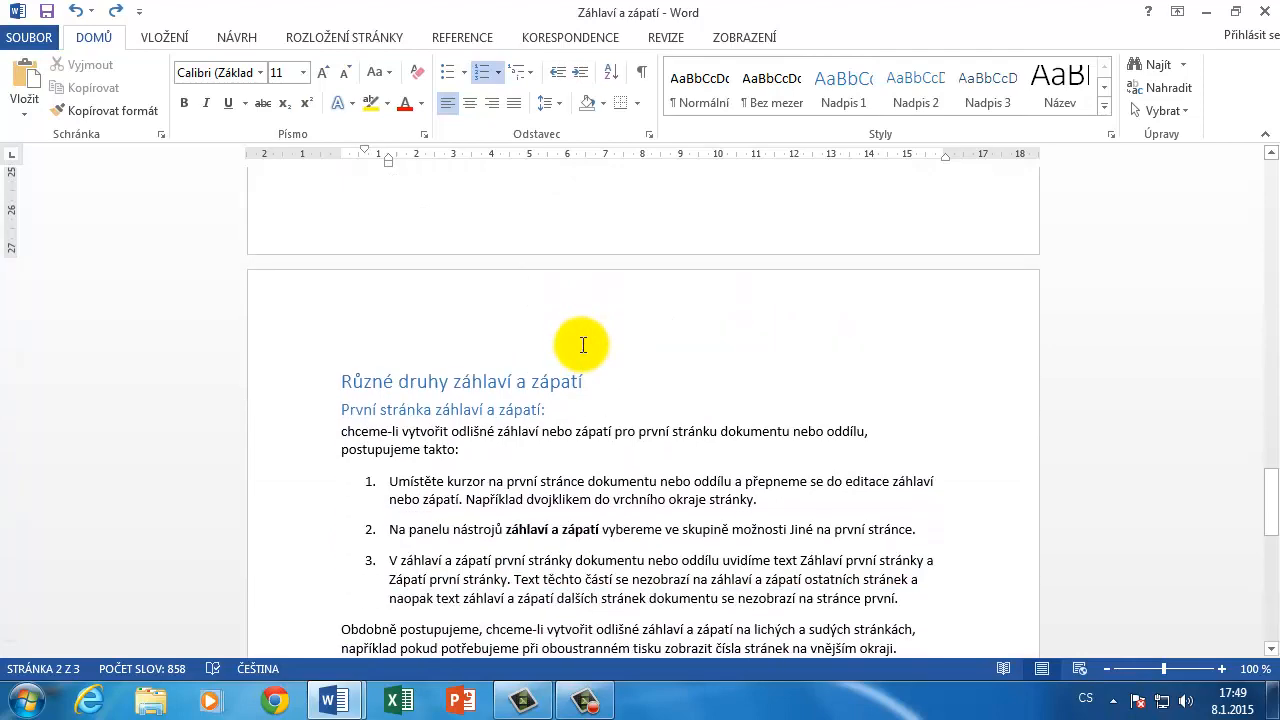
{"action": "double_click", "coordinate": [580, 343]}
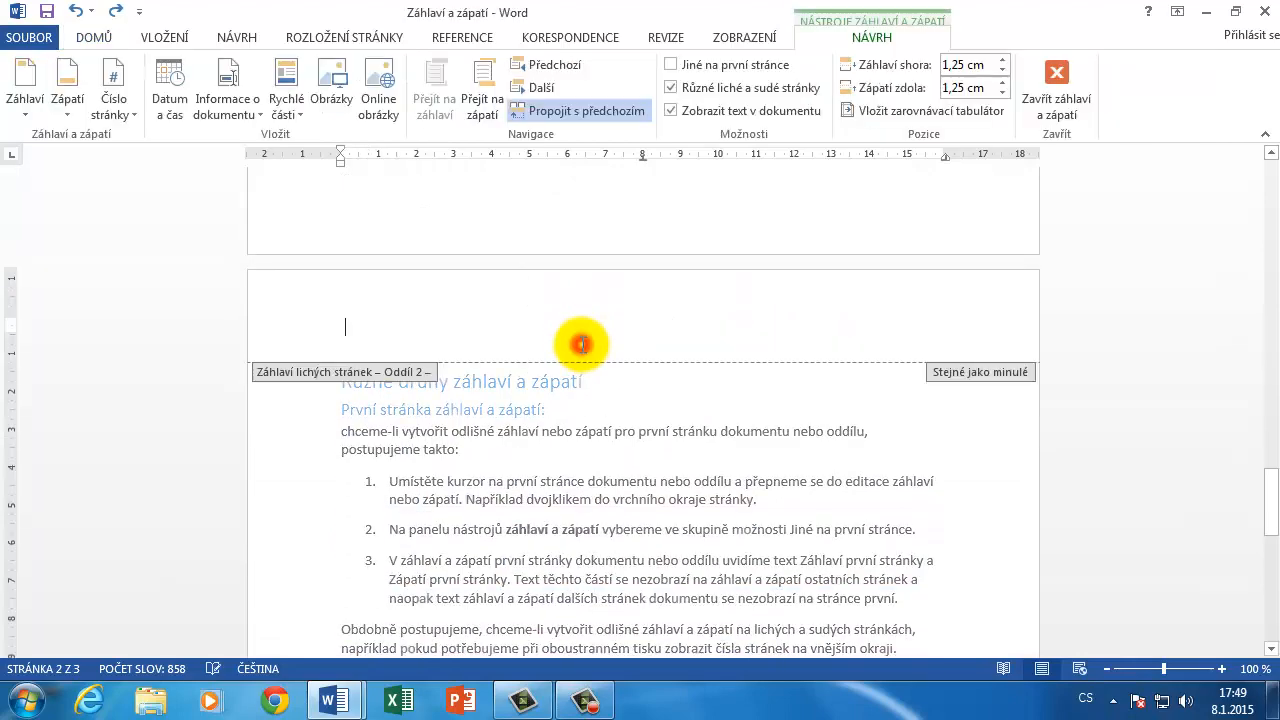
{"action": "left_click", "coordinate": [716, 92]}
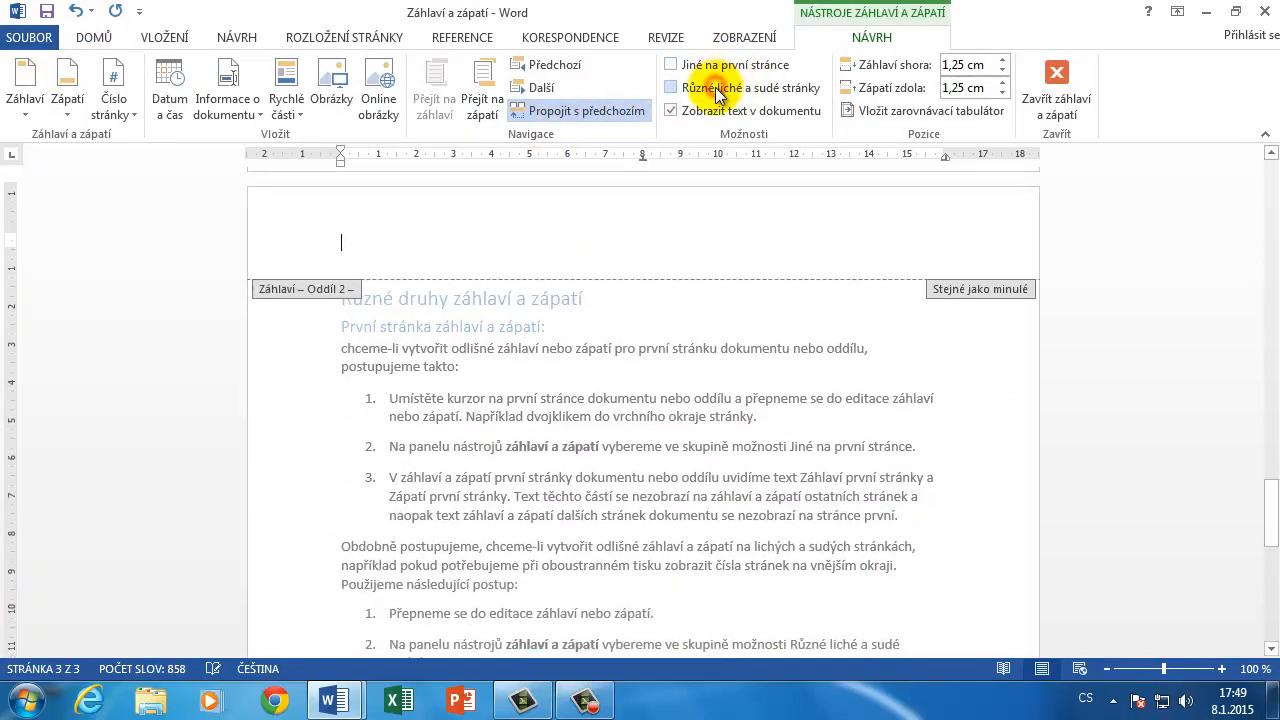
Step: Delete the page number from the second page's footer and return to the body text
{"action": "scroll", "coordinate": [340, 285], "scroll_direction": "up", "scroll_amount": 3}
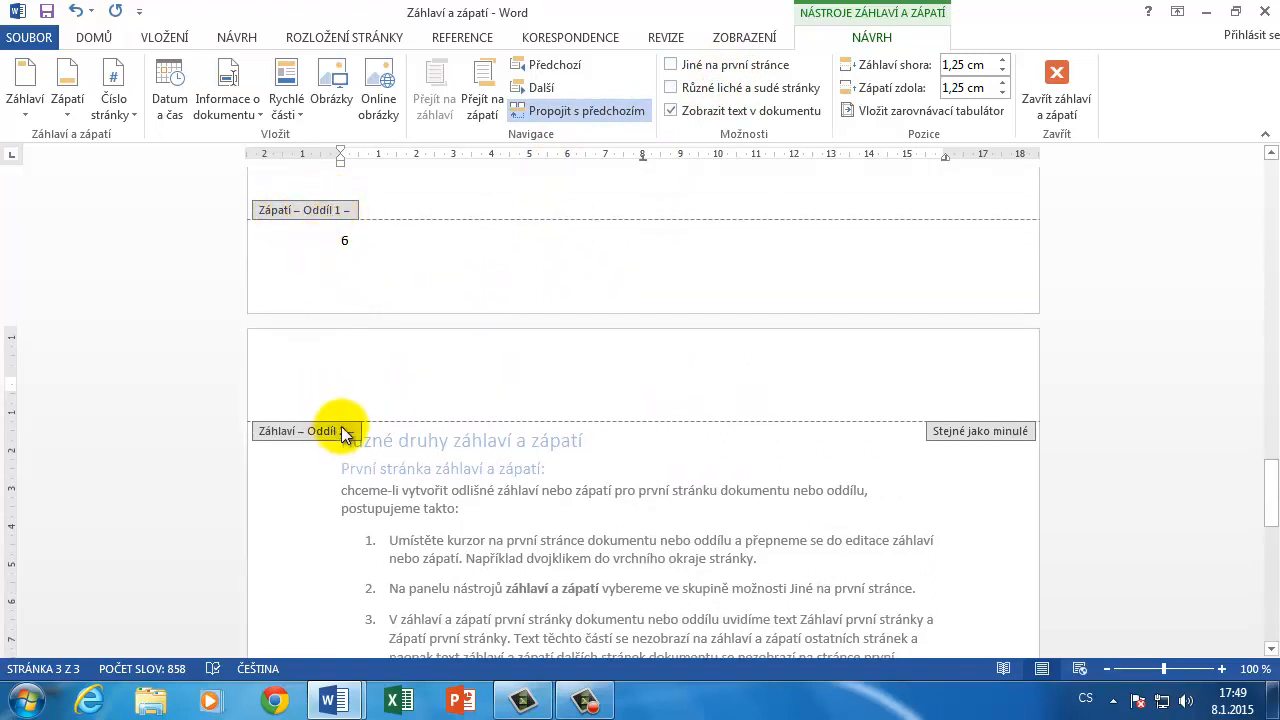
{"action": "left_click", "coordinate": [368, 245]}
{"action": "double_click", "coordinate": [368, 245]}
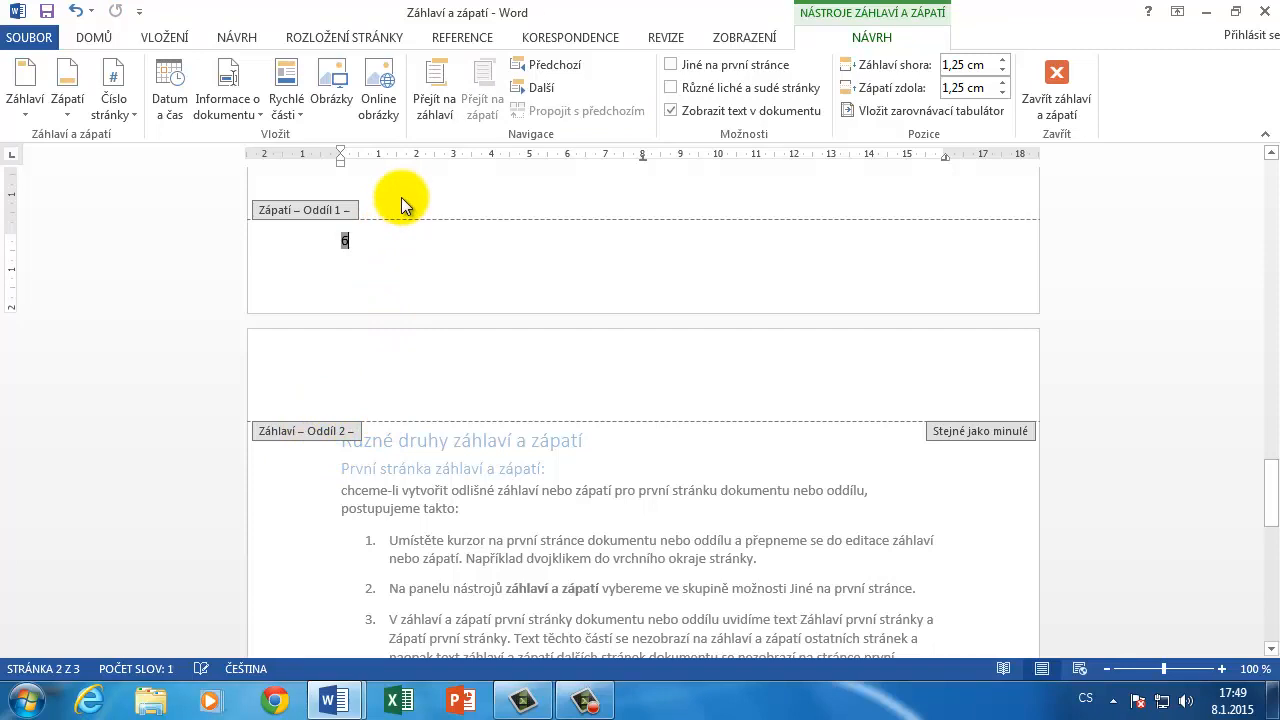
{"action": "key", "text": "Delete"}
{"action": "double_click", "coordinate": [401, 197]}
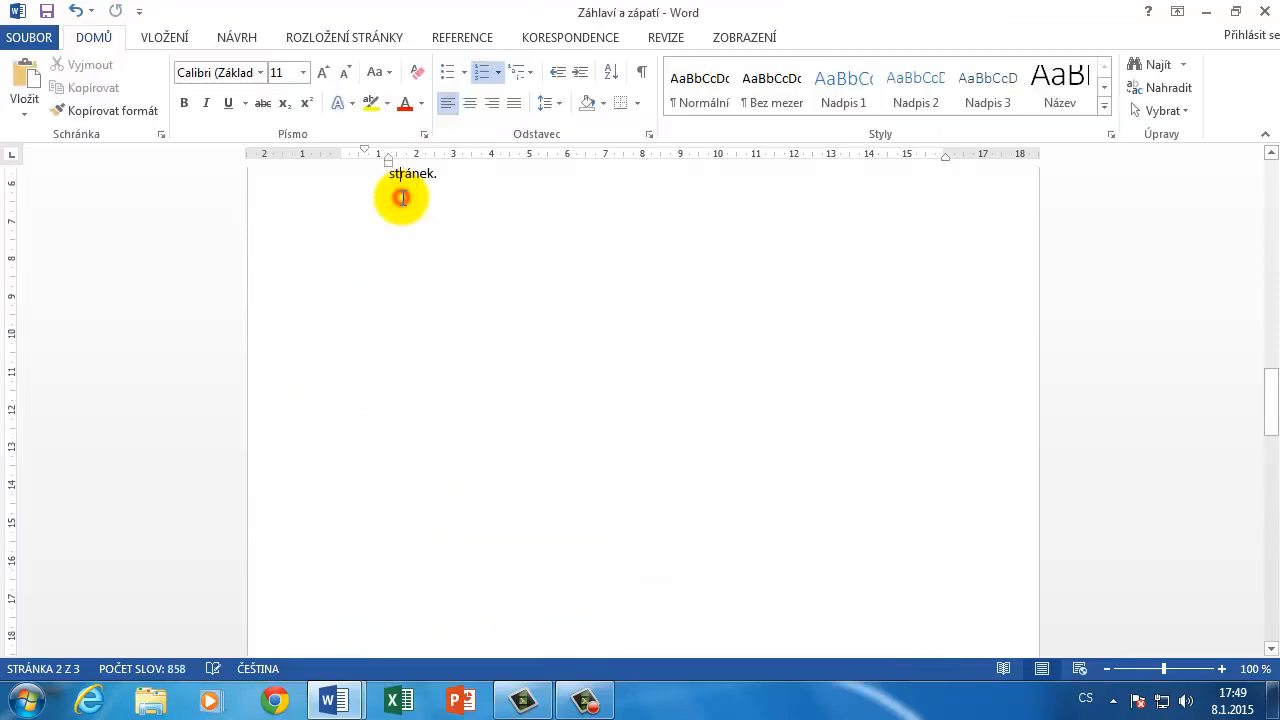
Step: Show the formatting marks and examine the section break after the page numbering instructions and the second page's footer
{"action": "scroll", "coordinate": [427, 380], "scroll_direction": "down", "scroll_amount": 10}
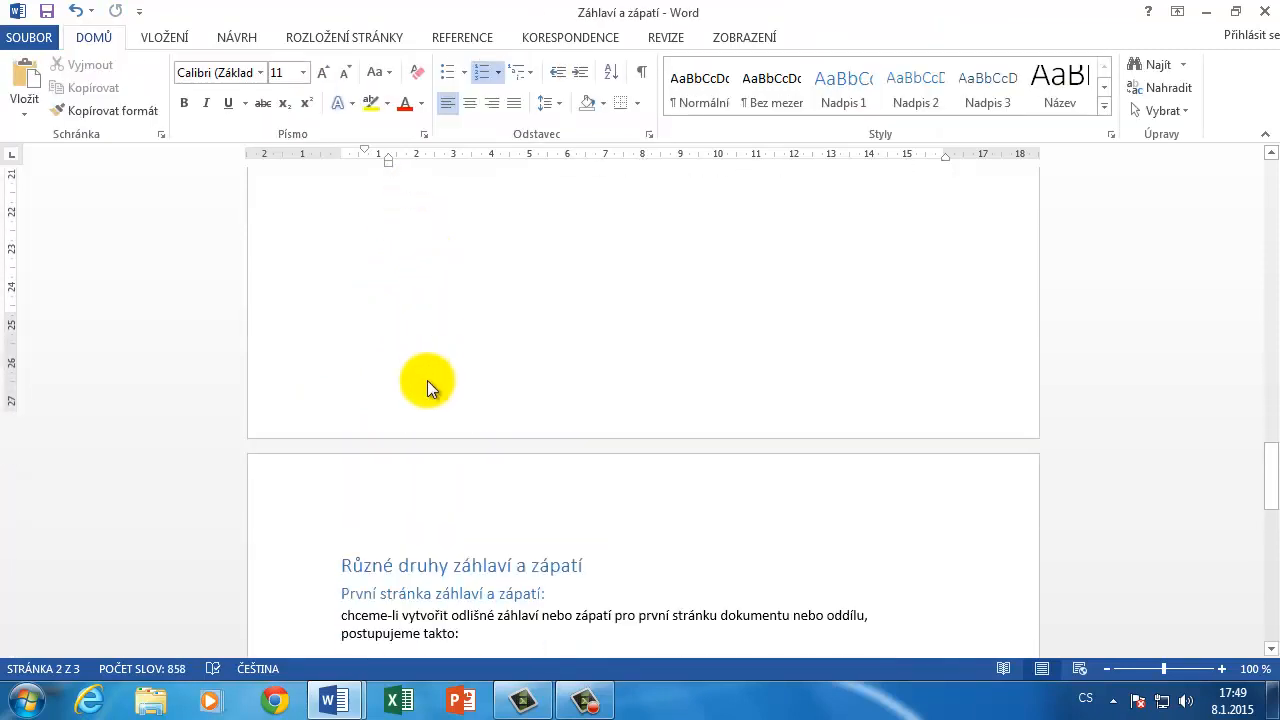
{"action": "left_click", "coordinate": [641, 72]}
{"action": "scroll", "coordinate": [575, 289], "scroll_direction": "up", "scroll_amount": 3}
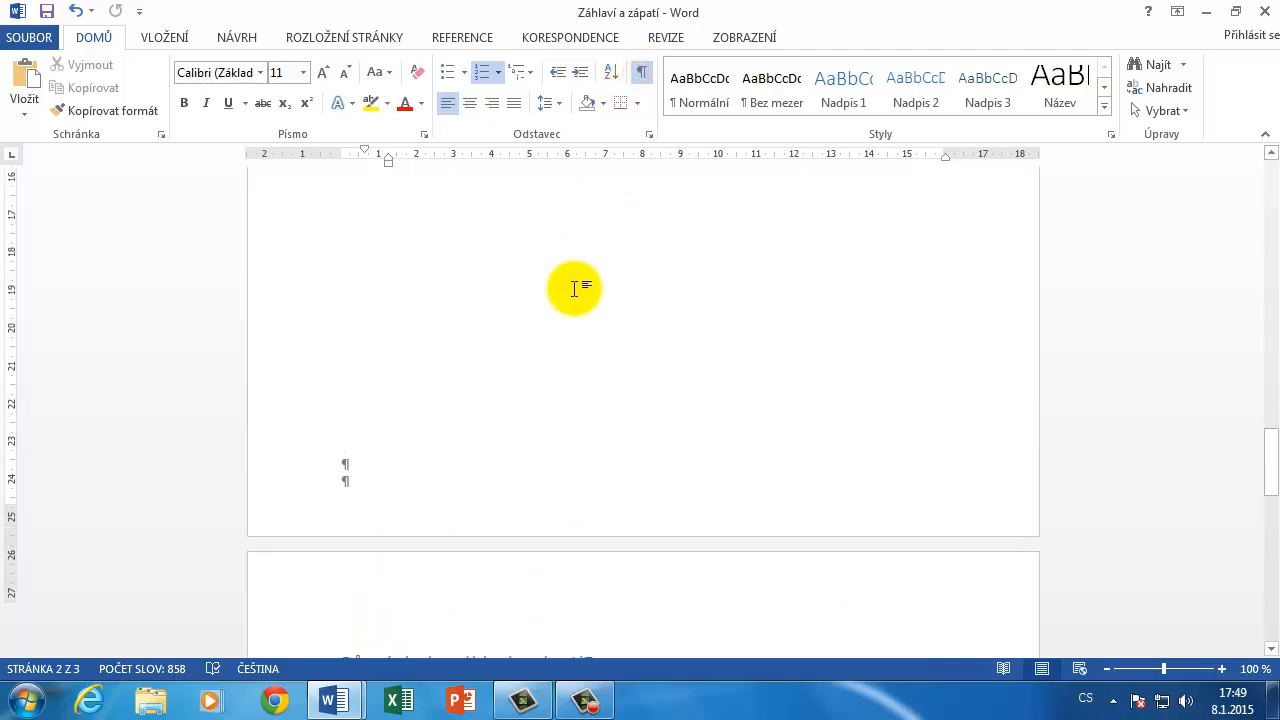
{"action": "scroll", "coordinate": [575, 289], "scroll_direction": "up", "scroll_amount": 10}
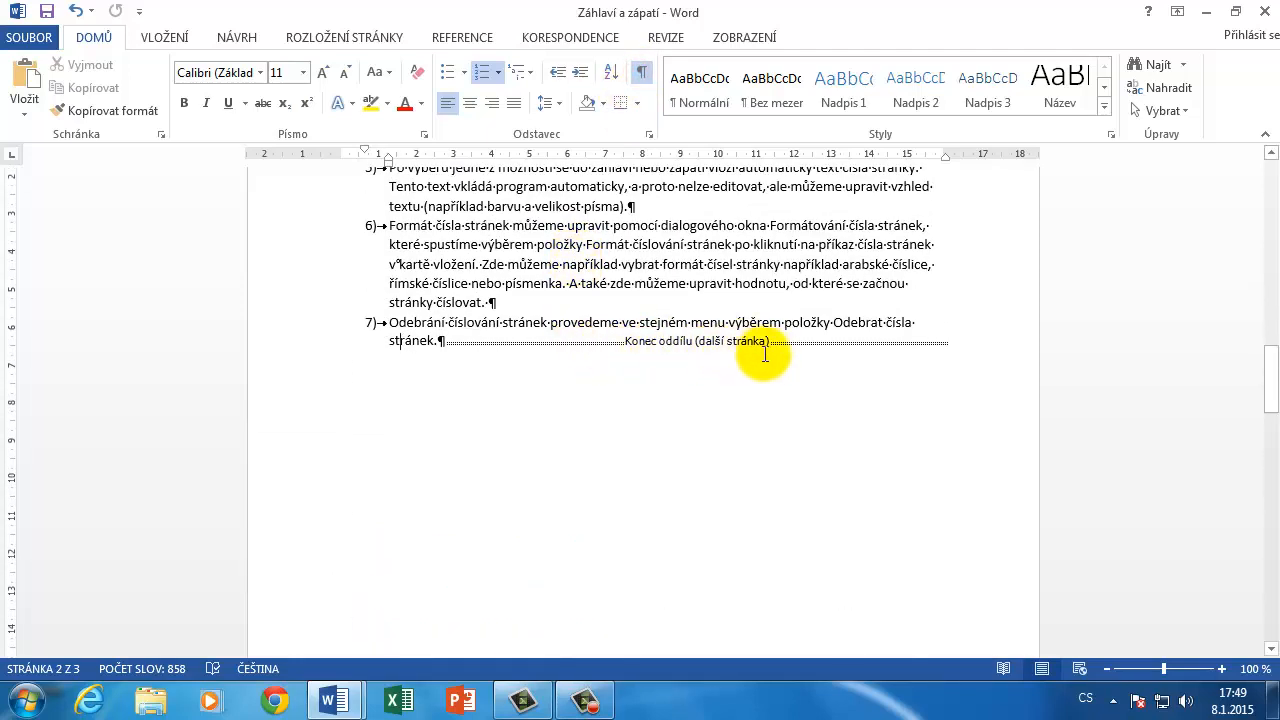
{"action": "scroll", "coordinate": [763, 355], "scroll_direction": "down", "scroll_amount": 10}
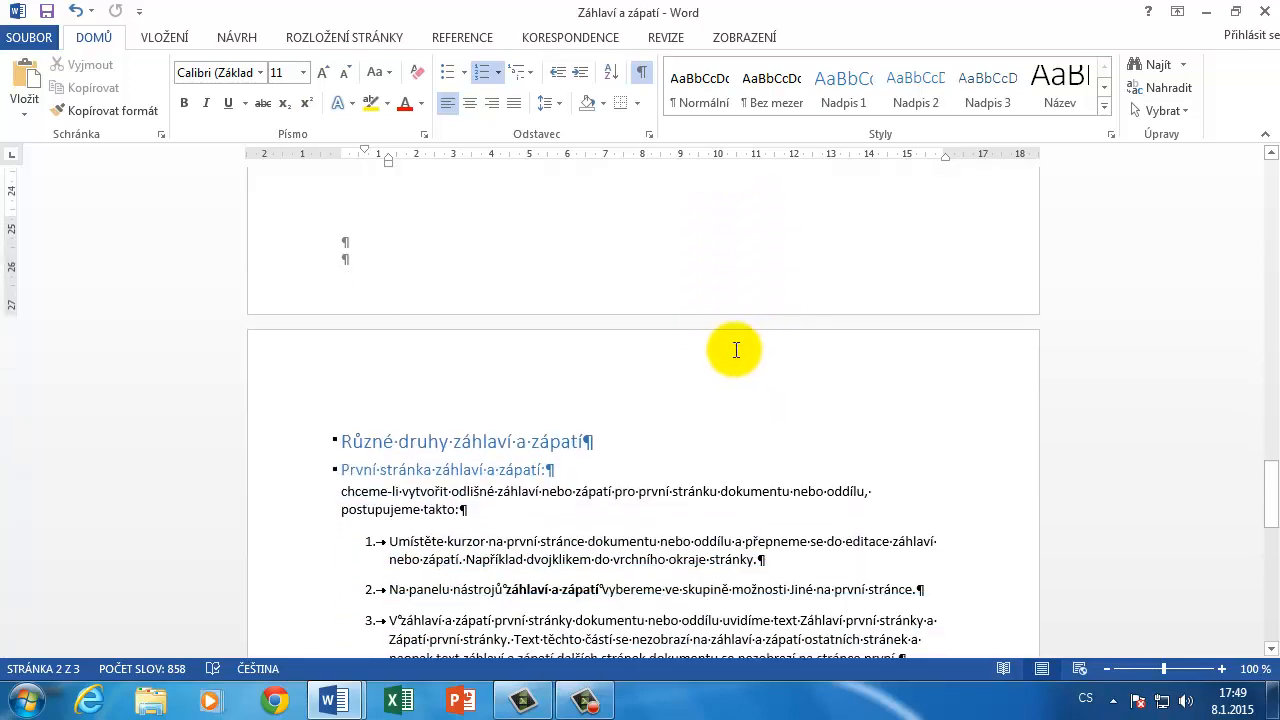
Step: Open the section 2 header on the "Různé druhy záhlaví a zápatí" page and unlink it from the previous section
{"action": "left_click", "coordinate": [491, 279]}
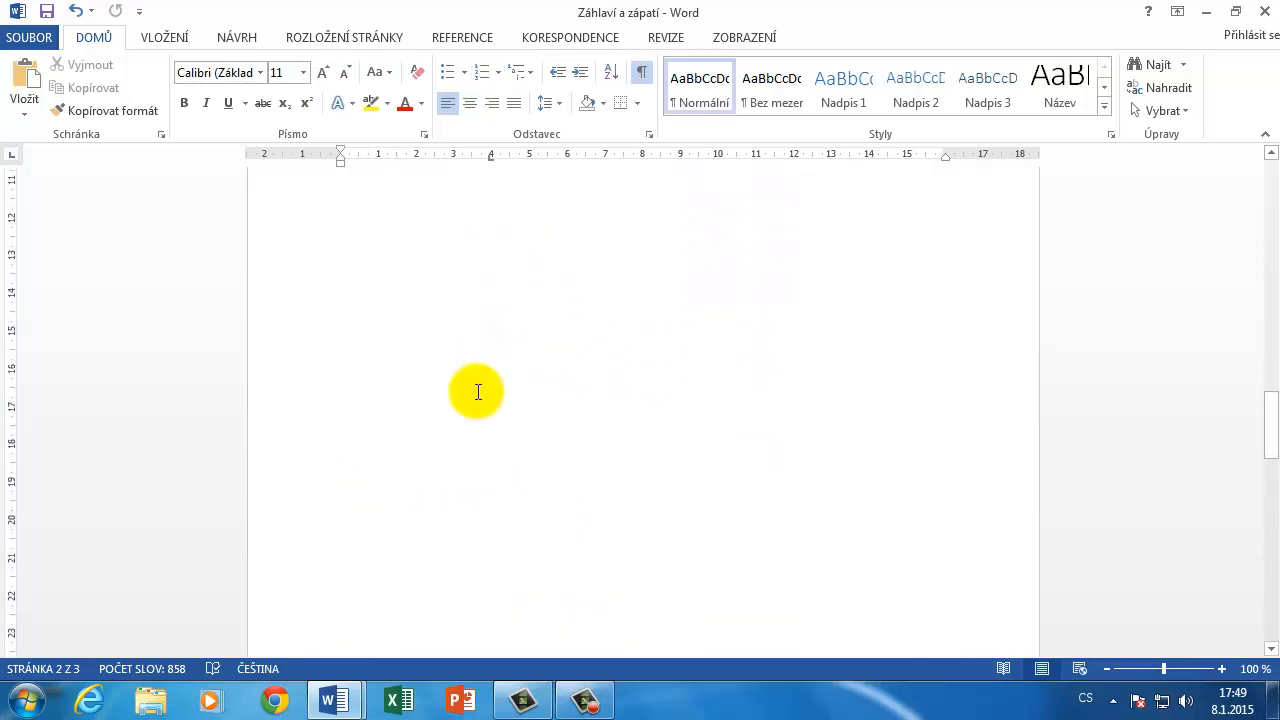
{"action": "scroll", "coordinate": [478, 392], "scroll_direction": "down", "scroll_amount": 9}
{"action": "double_click", "coordinate": [443, 402]}
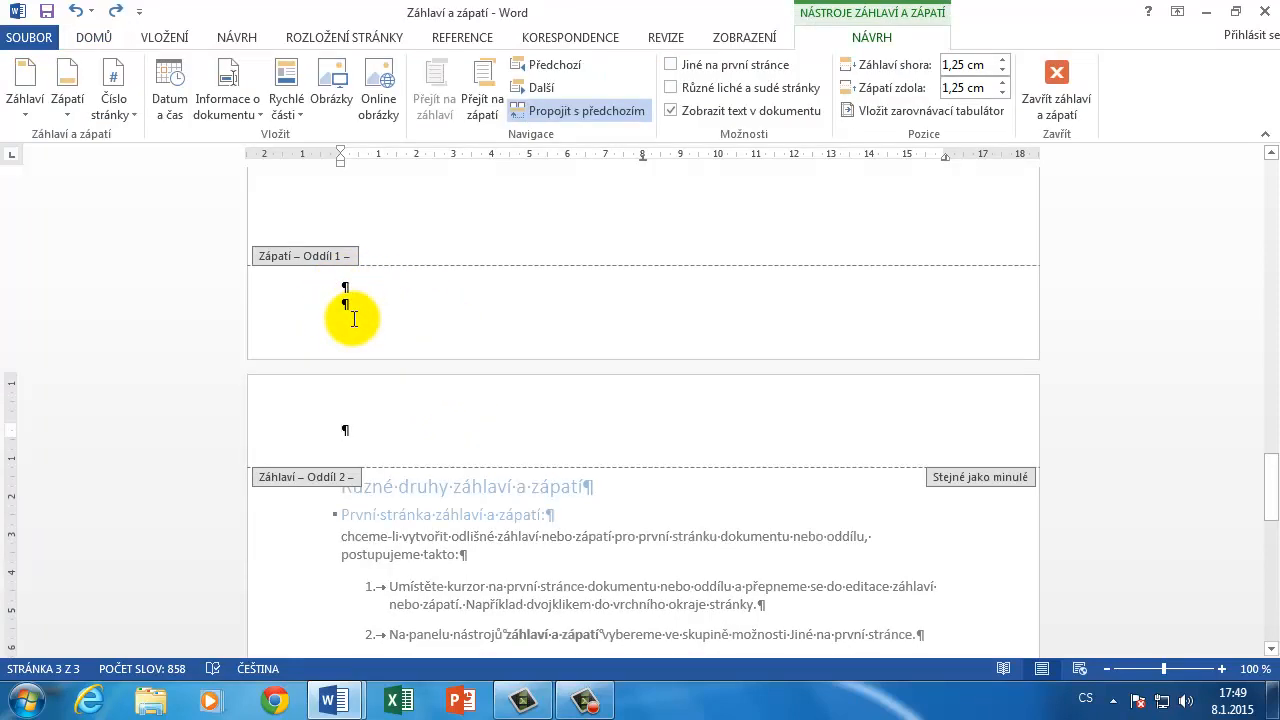
{"action": "left_click", "coordinate": [372, 298]}
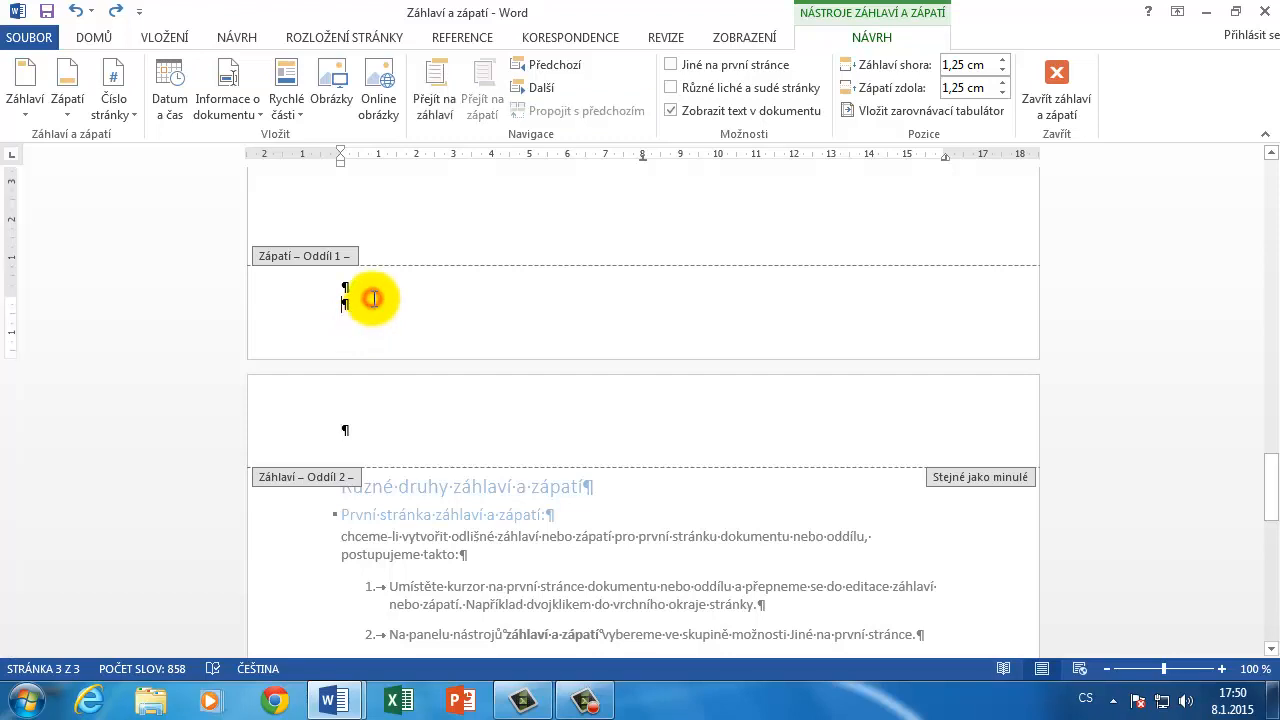
{"action": "left_click", "coordinate": [394, 411]}
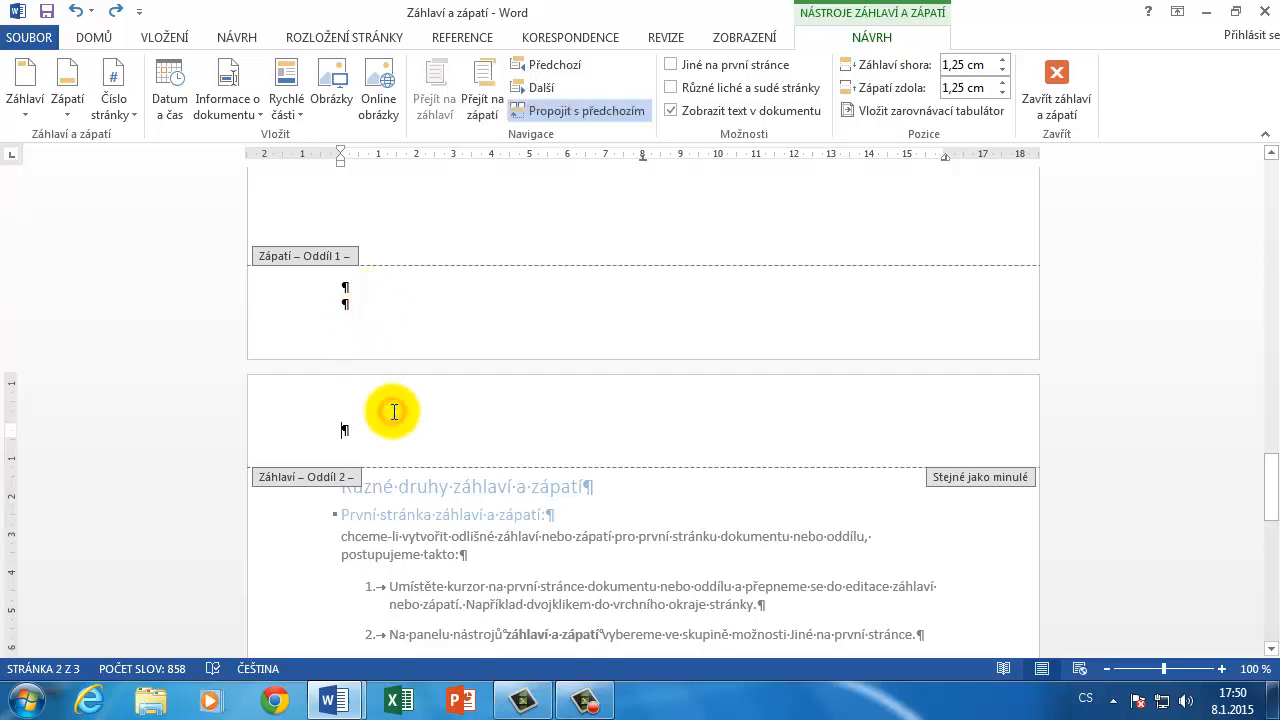
{"action": "scroll", "coordinate": [394, 407], "scroll_direction": "down", "scroll_amount": 2}
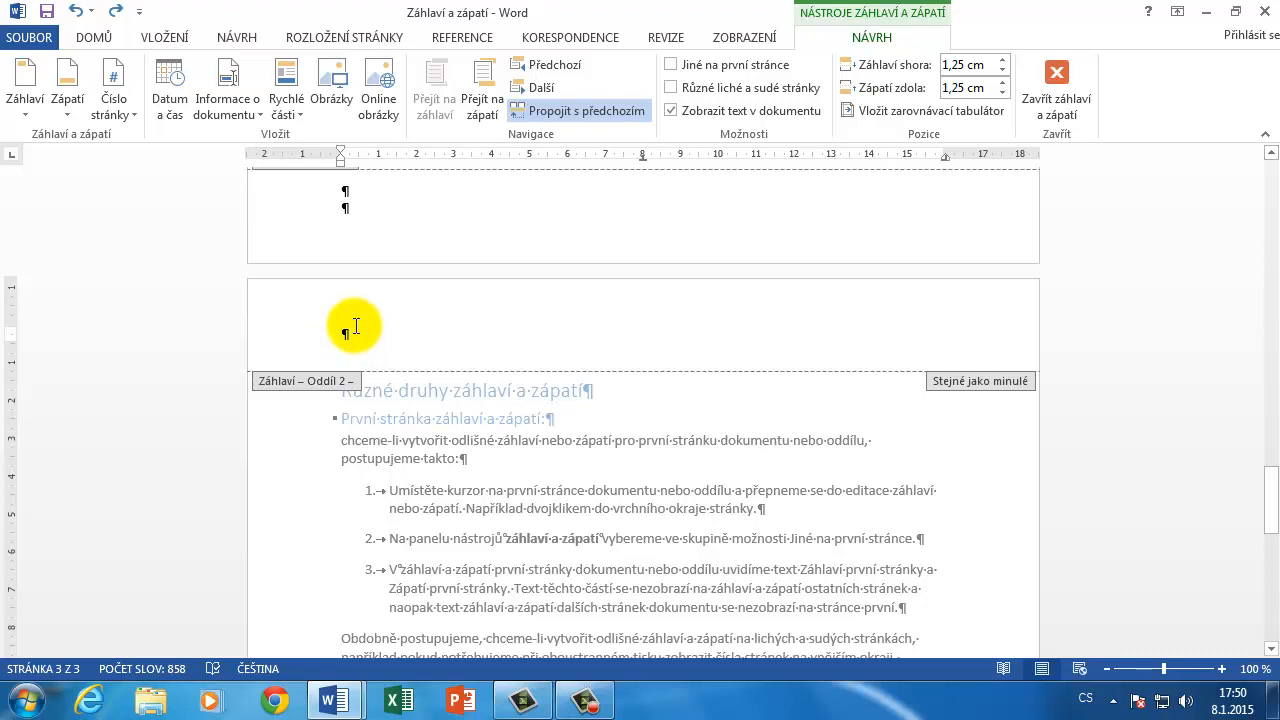
{"action": "left_click", "coordinate": [585, 111]}
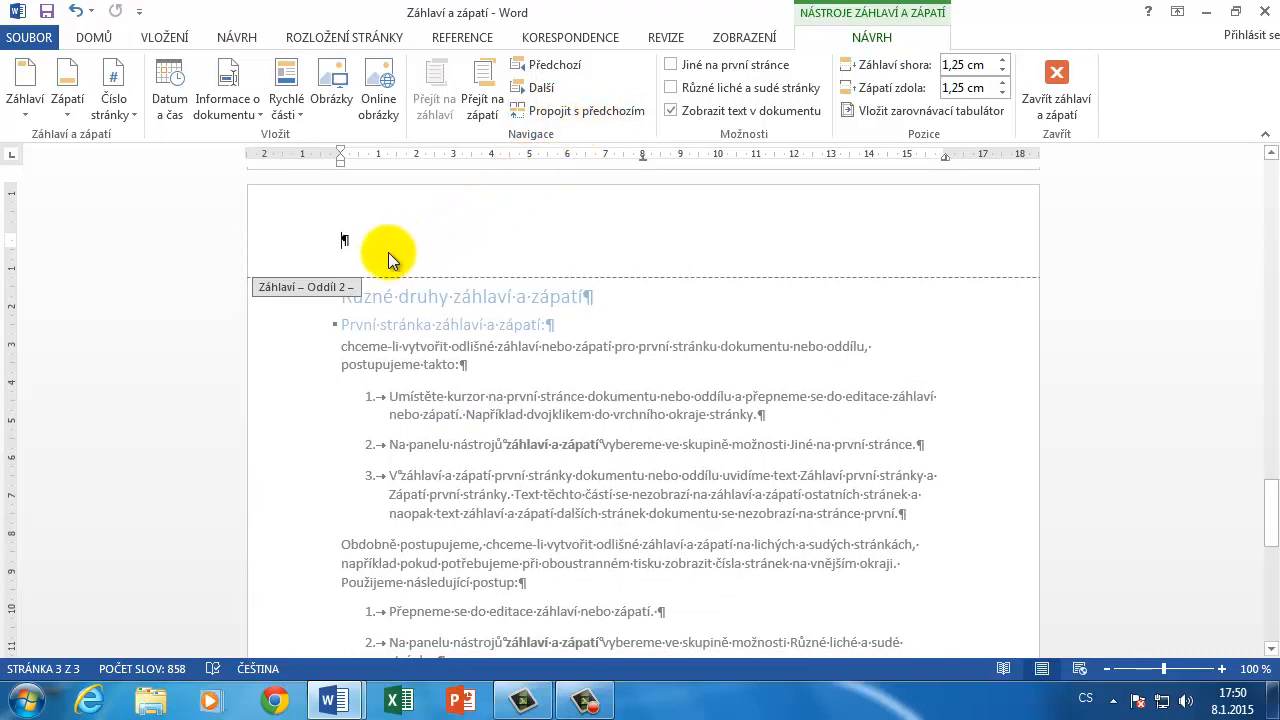
Step: Enter "Oddíl 2" in the section 2 header, return to the body text, and compare it with the previous section's header
{"action": "type", "text": "Oddíl 2"}
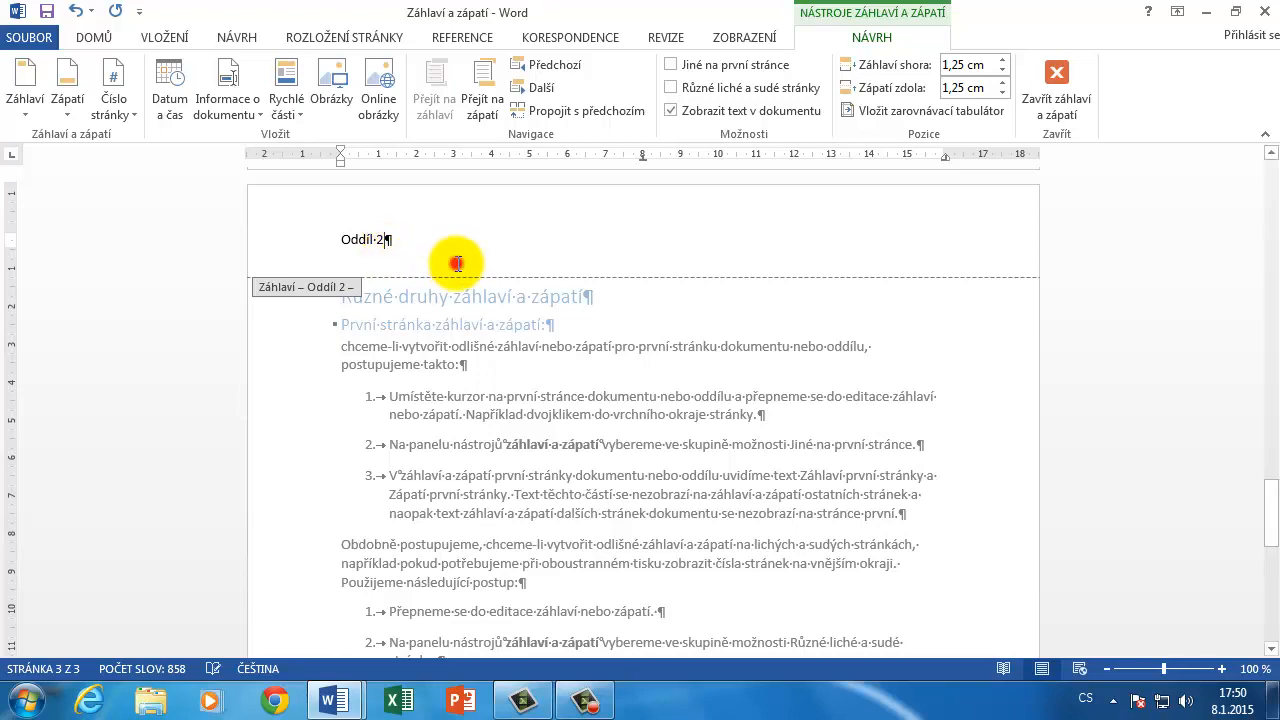
{"action": "double_click", "coordinate": [452, 325]}
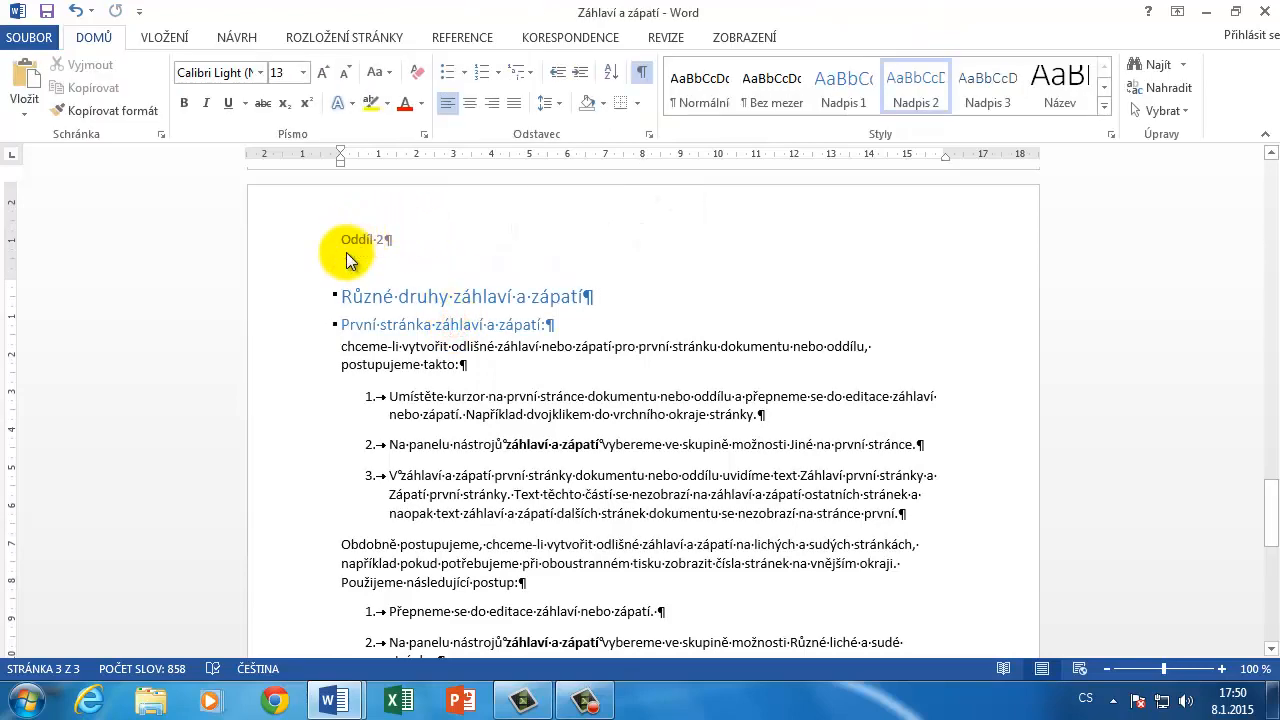
{"action": "scroll", "coordinate": [425, 265], "scroll_direction": "up", "scroll_amount": 8}
{"action": "scroll", "coordinate": [425, 280], "scroll_direction": "up", "scroll_amount": 10}
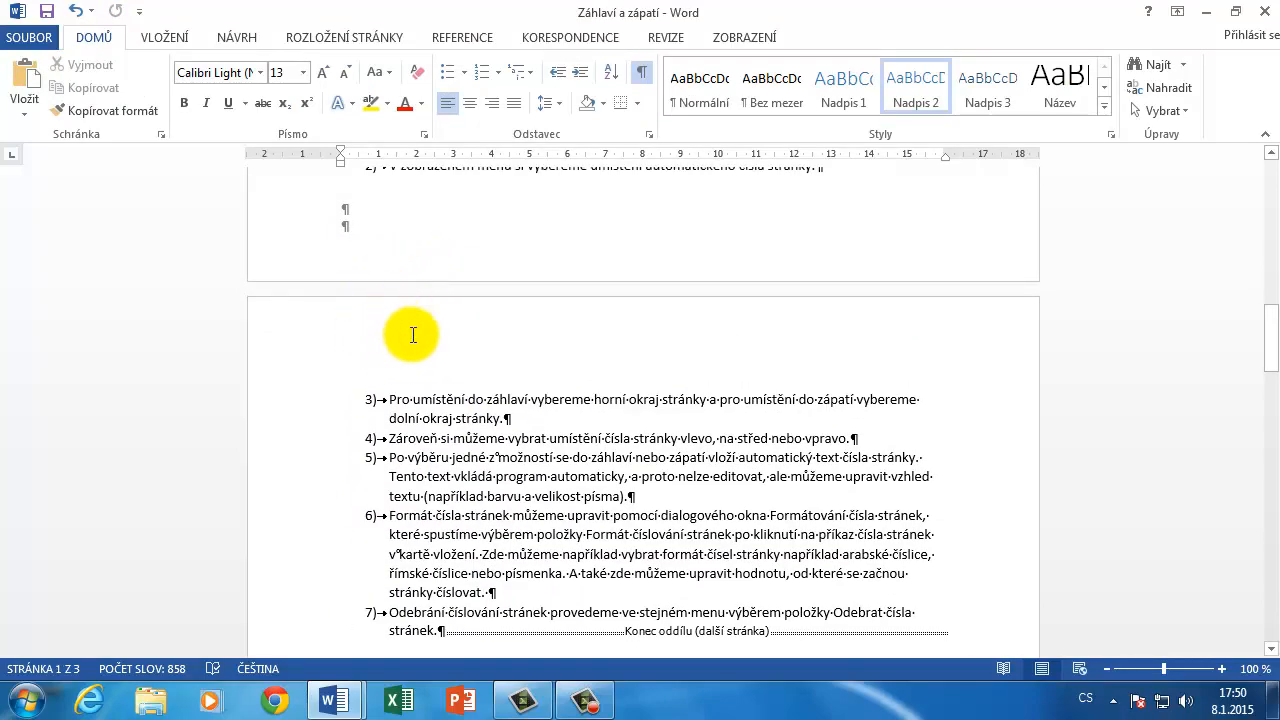
{"action": "scroll", "coordinate": [411, 333], "scroll_direction": "down", "scroll_amount": 12}
{"action": "scroll", "coordinate": [411, 333], "scroll_direction": "down", "scroll_amount": 7}
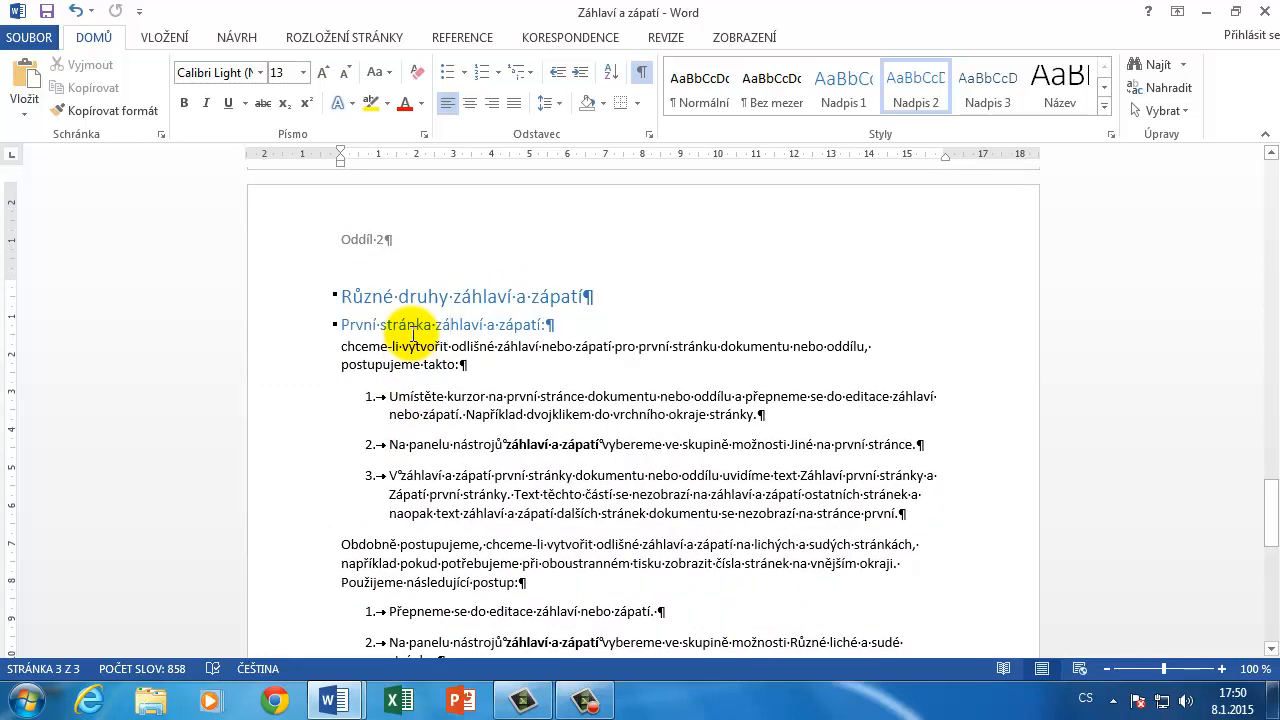
Step: Relink the section 2 header to the previous section, discarding its own content, and close header and footer editing
{"action": "double_click", "coordinate": [434, 230]}
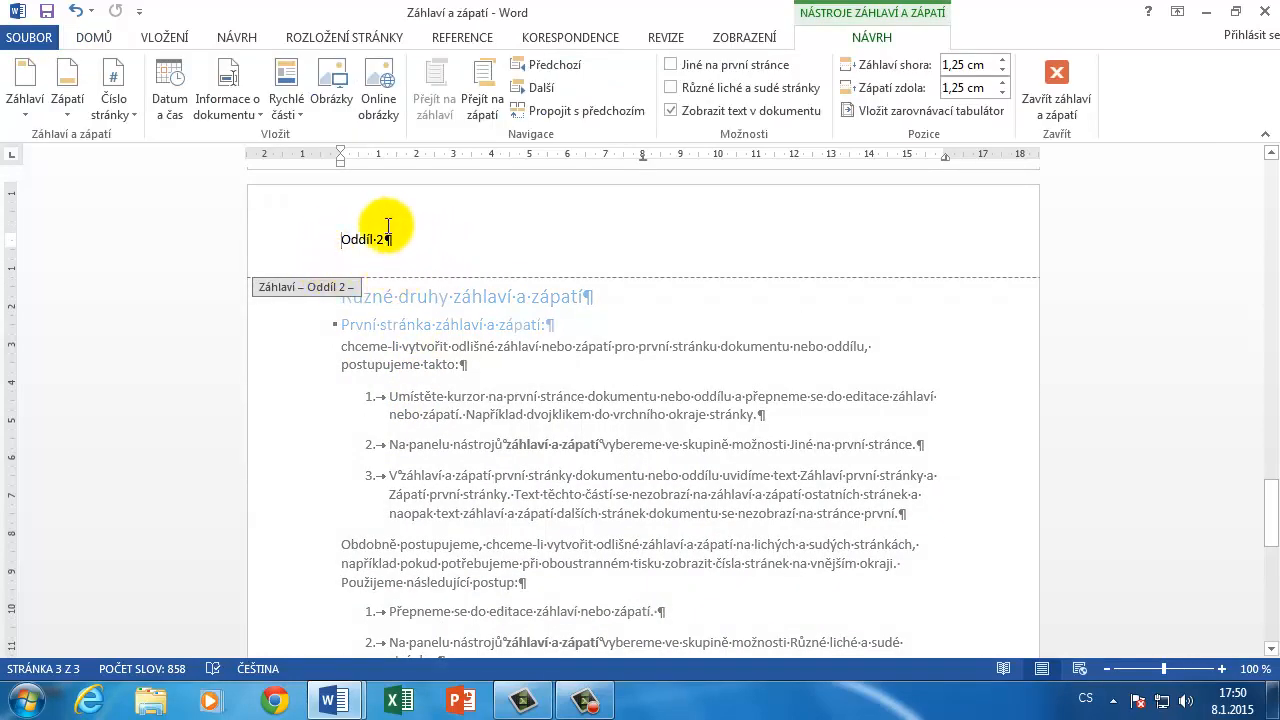
{"action": "left_click", "coordinate": [567, 113]}
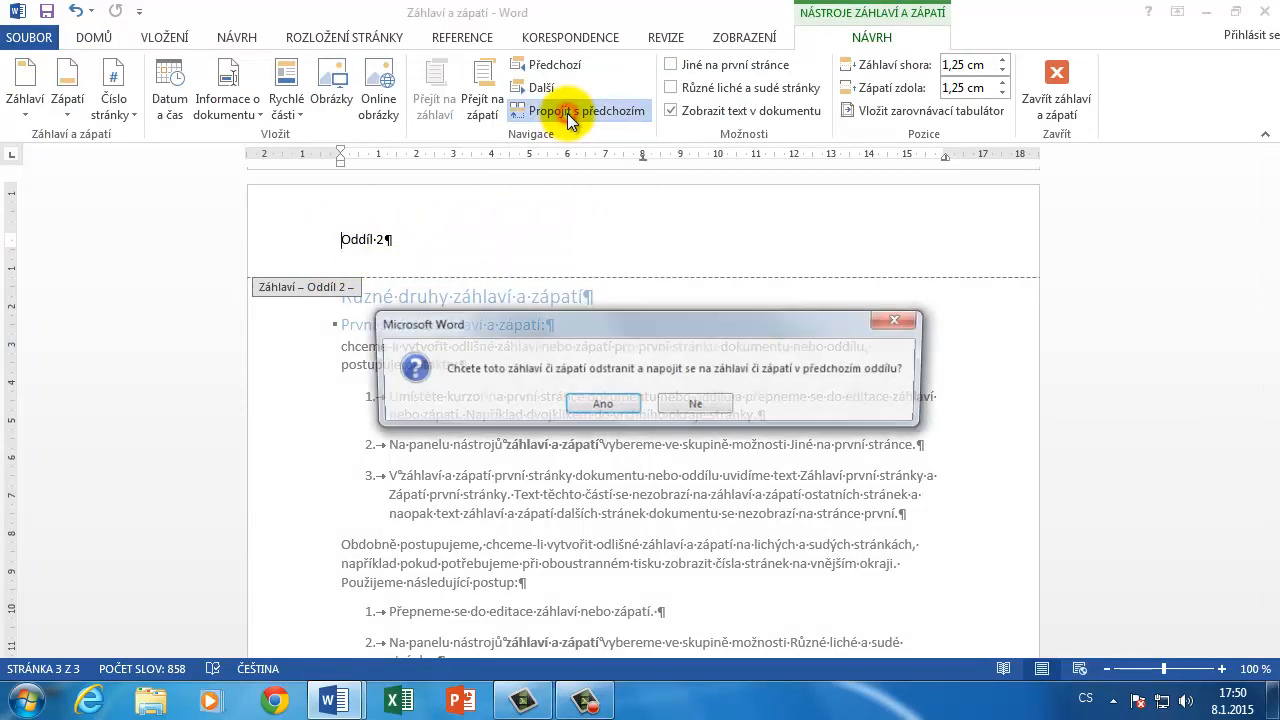
{"action": "left_click", "coordinate": [601, 405]}
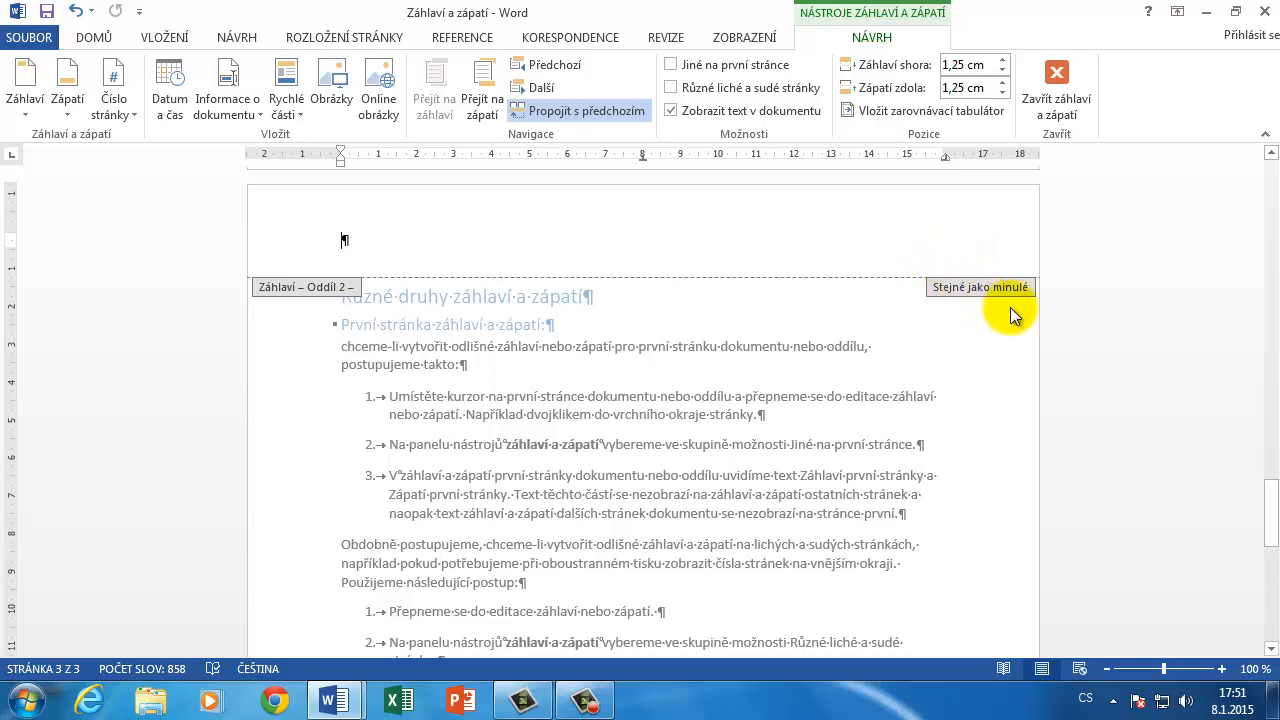
{"action": "left_click", "coordinate": [1052, 98]}
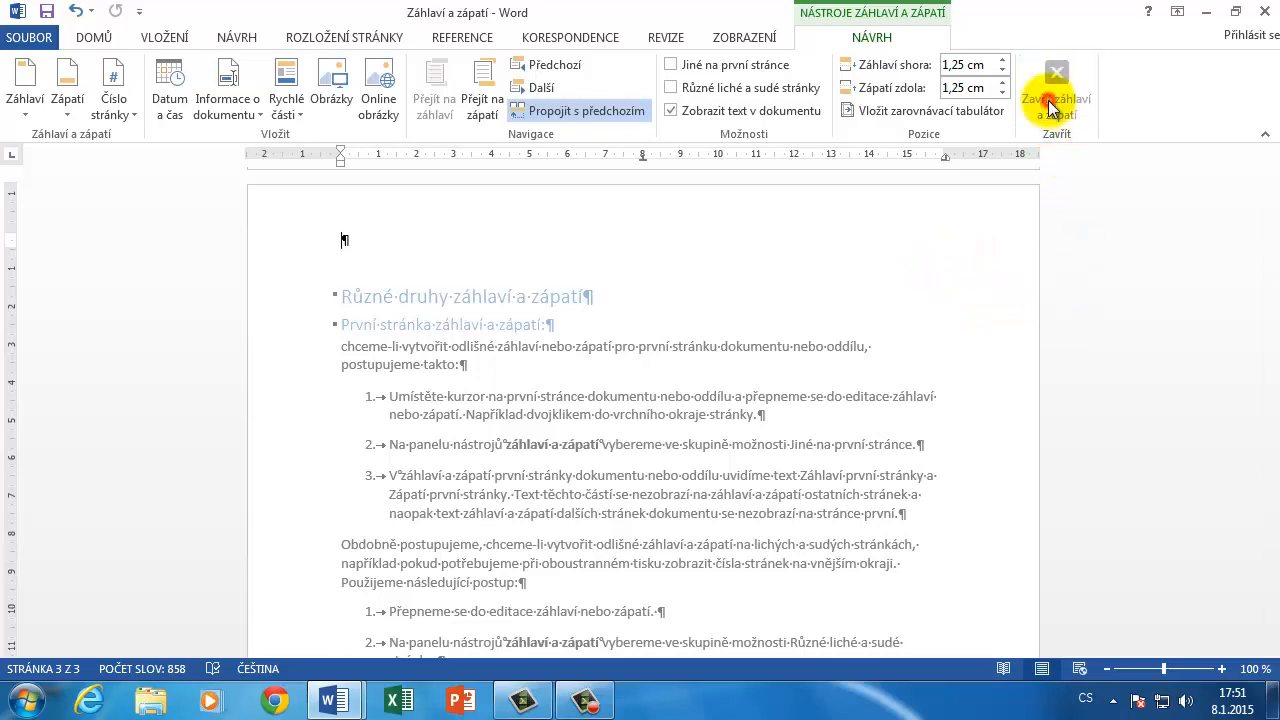